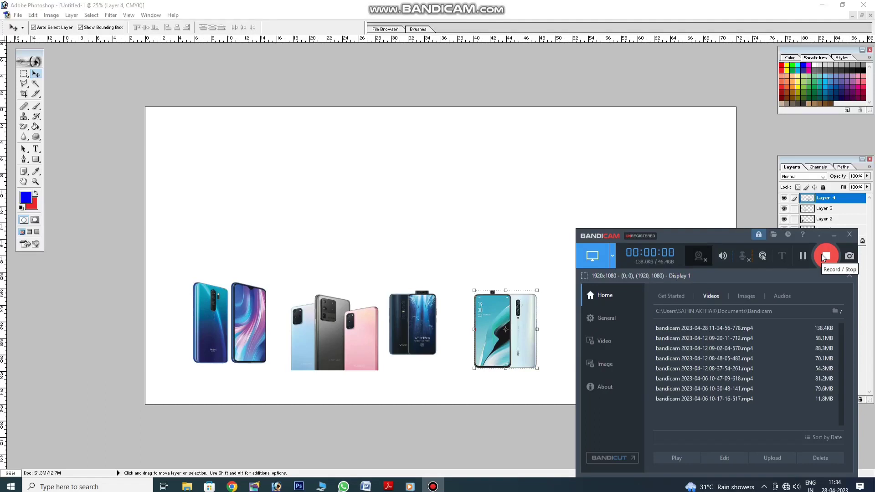
Step: Operate the right-hand panel controls before adding the title
{"action": "left_click", "coordinate": [825, 236]}
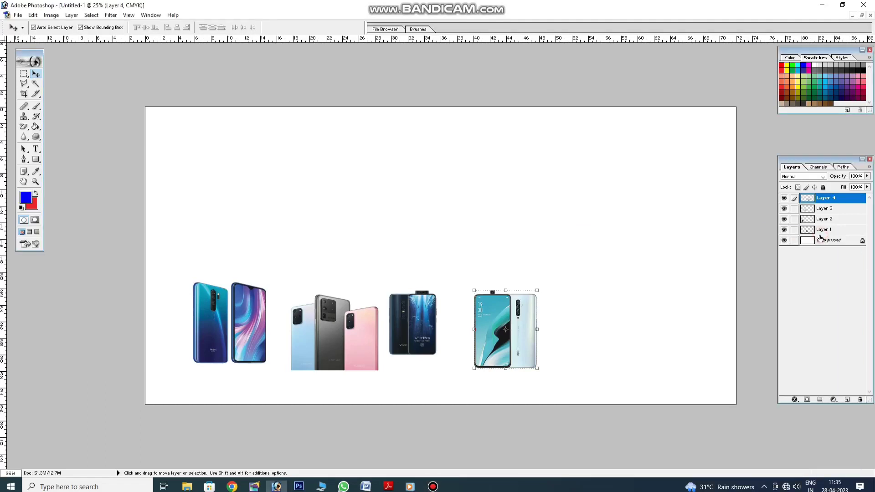
{"action": "left_click", "coordinate": [434, 487]}
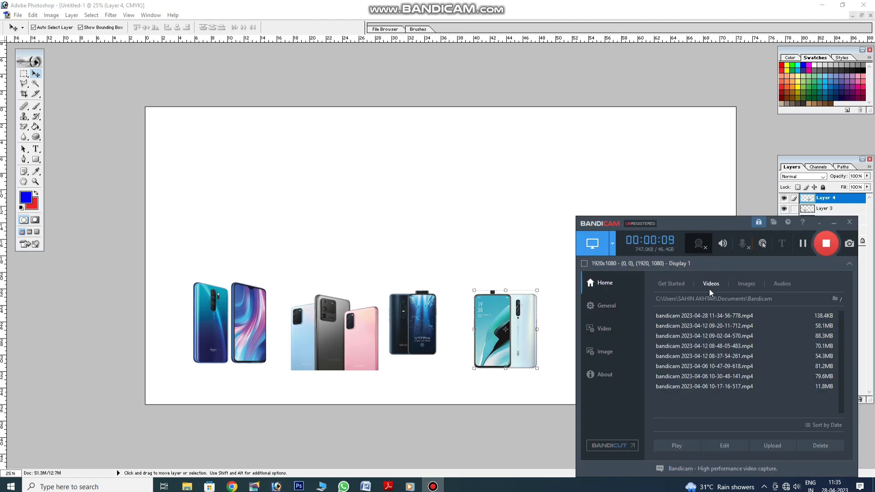
{"action": "left_click", "coordinate": [819, 226]}
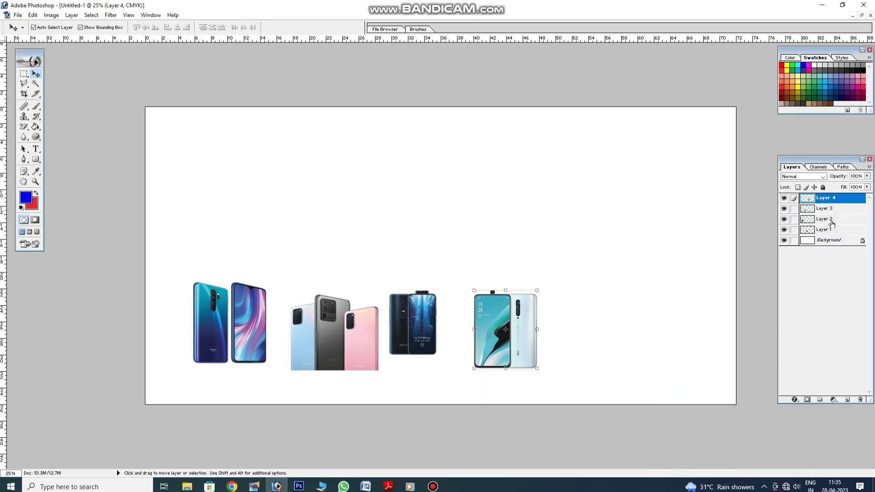
{"action": "left_click", "coordinate": [433, 487]}
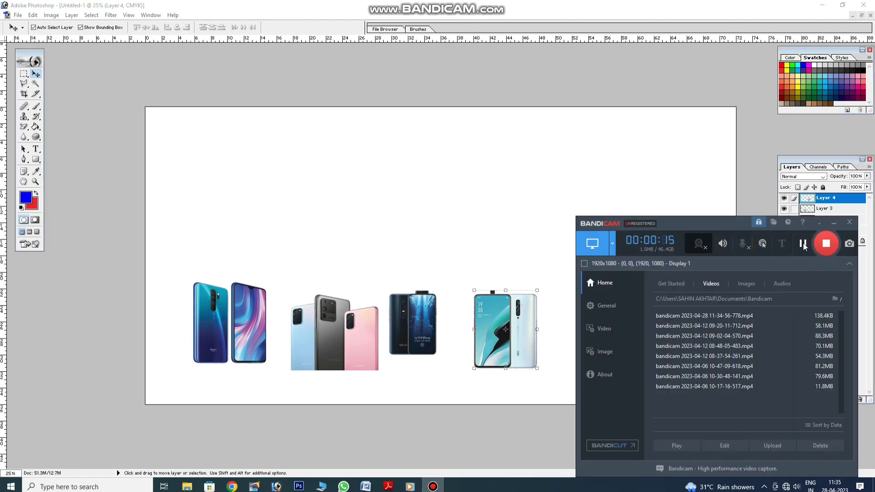
{"action": "left_click", "coordinate": [834, 226]}
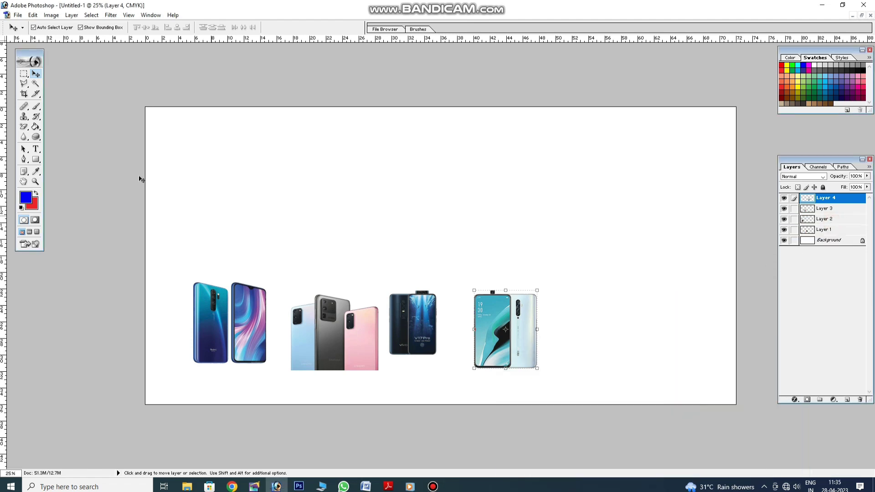
Step: Add 'KARMAKAR MOBILE SERVICE CENTRE' as 72 pt text near the top of the banner
{"action": "left_click", "coordinate": [36, 149]}
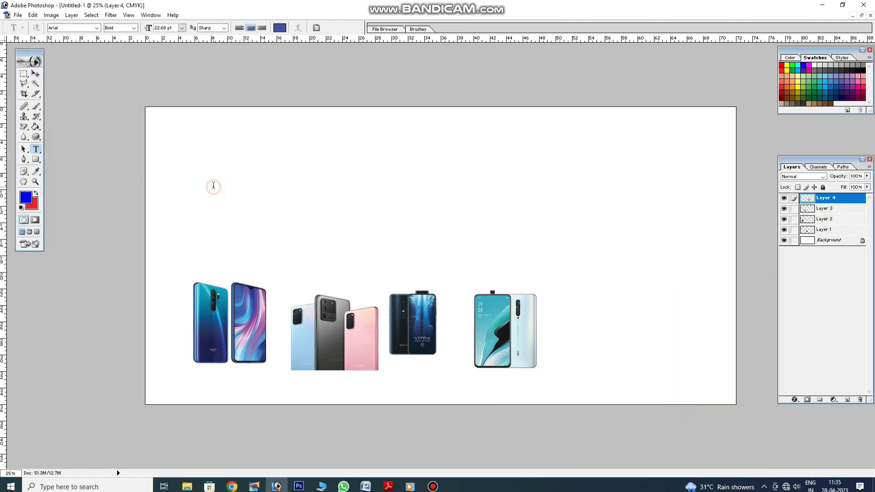
{"action": "left_click", "coordinate": [292, 183]}
{"action": "left_click", "coordinate": [182, 27]}
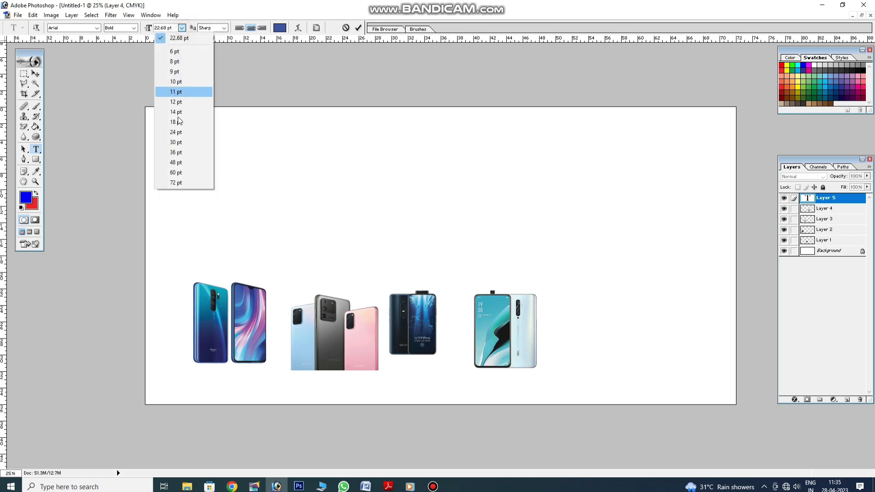
{"action": "left_click", "coordinate": [178, 183]}
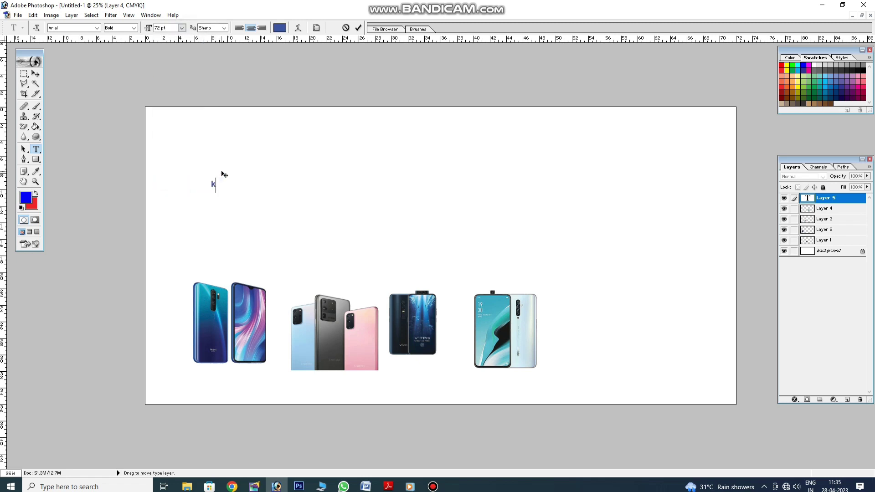
{"action": "type", "text": "KA"}
{"action": "type", "text": "RMAKAR"}
{"action": "type", "text": " MOBILE"}
{"action": "type", "text": "SERVICE"}
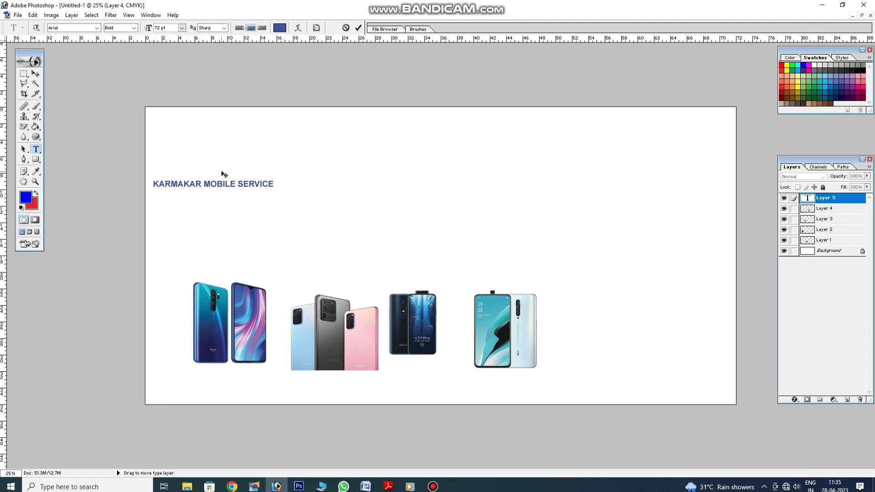
{"action": "type", "text": "C"}
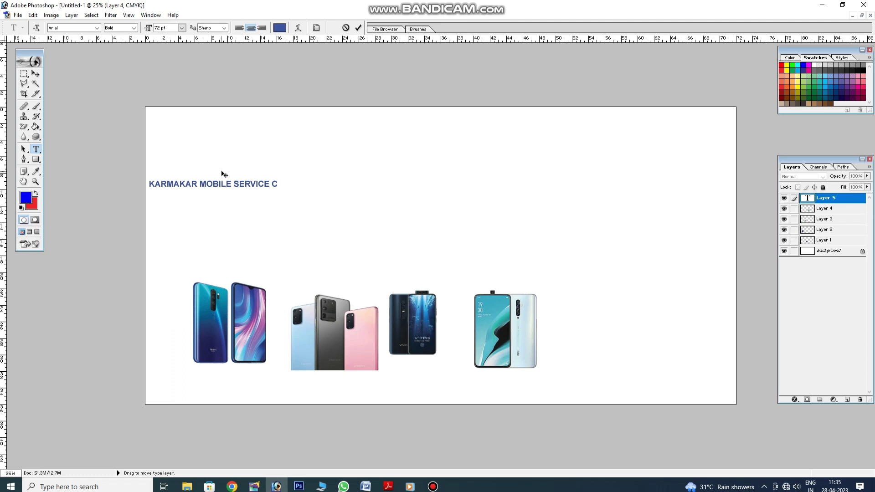
{"action": "type", "text": "ENTRE"}
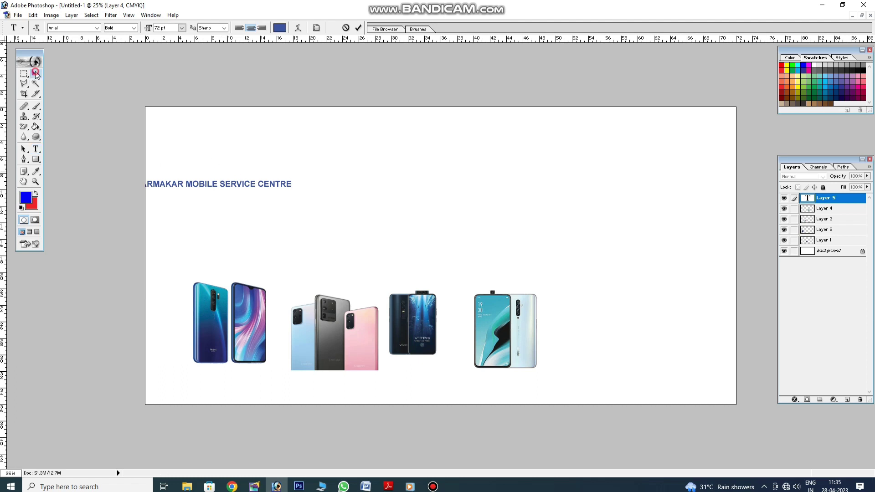
{"action": "key", "text": "ctrl+Return"}
Step: Scale the title up with Free Transform to span nearly the full width above the phones
{"action": "mouse_move", "coordinate": [230, 183]}
{"action": "left_mouse_down"}
{"action": "mouse_move", "coordinate": [268, 148]}
{"action": "mouse_move", "coordinate": [254, 121]}
{"action": "left_mouse_up"}
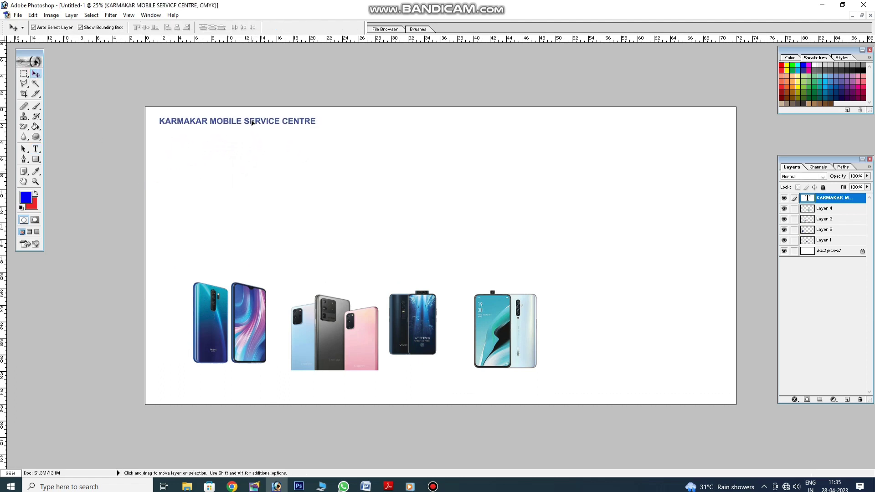
{"action": "key", "text": "ctrl+t"}
{"action": "mouse_move", "coordinate": [376, 134]}
{"action": "left_mouse_down"}
{"action": "mouse_move", "coordinate": [438, 151]}
{"action": "mouse_move", "coordinate": [688, 171]}
{"action": "left_mouse_up"}
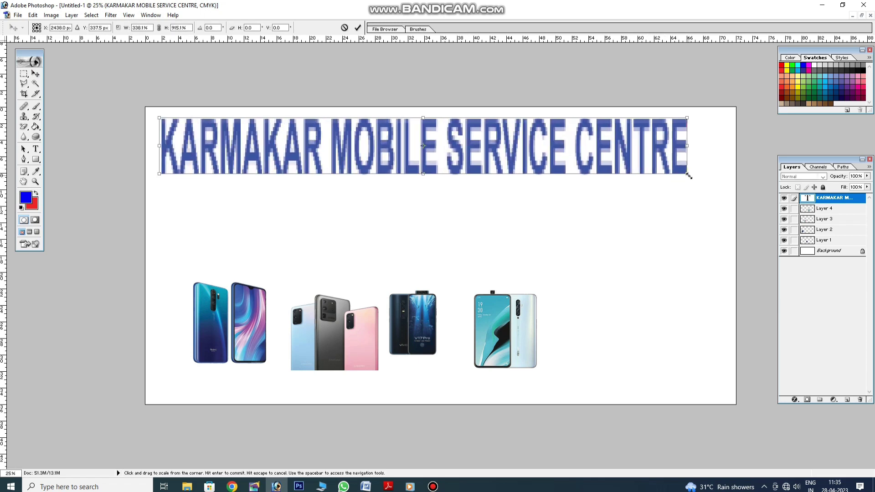
{"action": "key", "text": "Return"}
{"action": "left_click_drag", "start_coordinate": [555, 156], "coordinate": [567, 220]}
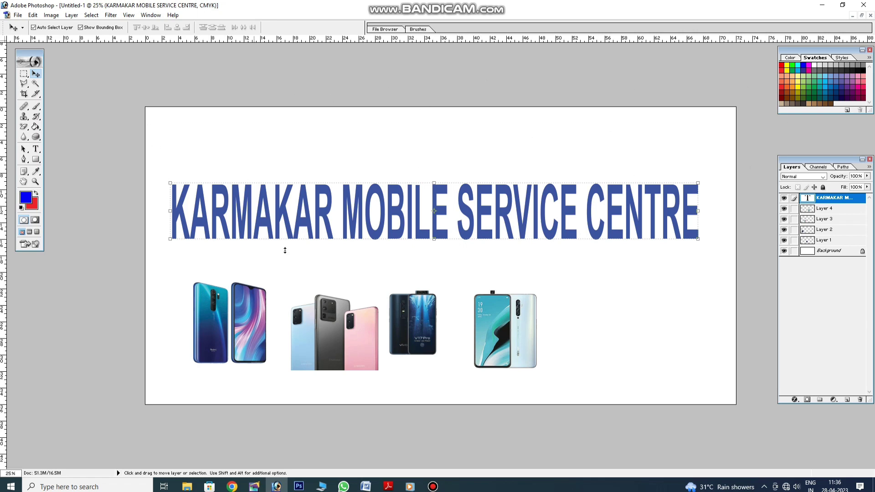
{"action": "left_click_drag", "start_coordinate": [393, 186], "coordinate": [396, 157]}
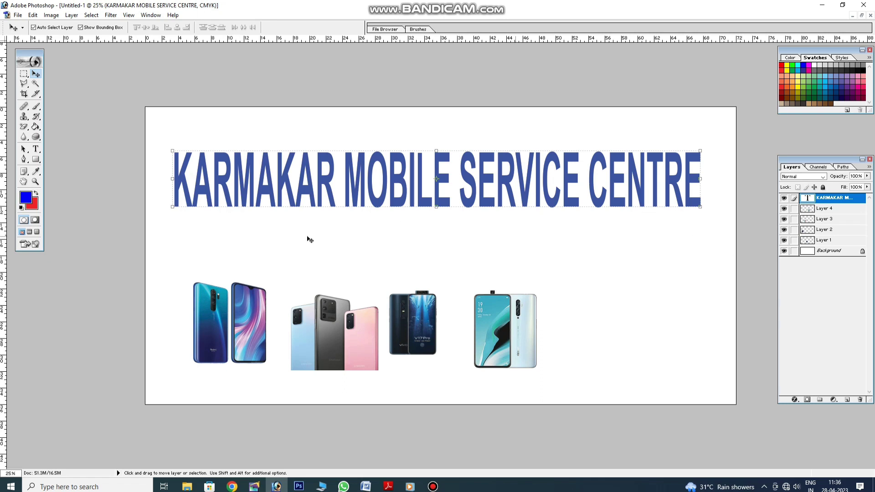
{"action": "right_click", "coordinate": [36, 160]}
Step: Draw a blue ellipse over the title and stretch it across the banner width
{"action": "left_click", "coordinate": [71, 180]}
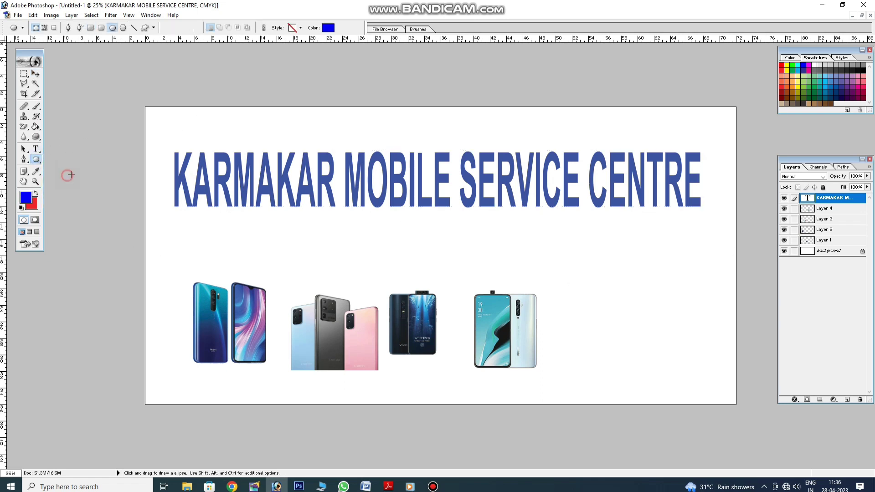
{"action": "left_click_drag", "start_coordinate": [172, 123], "coordinate": [247, 200]}
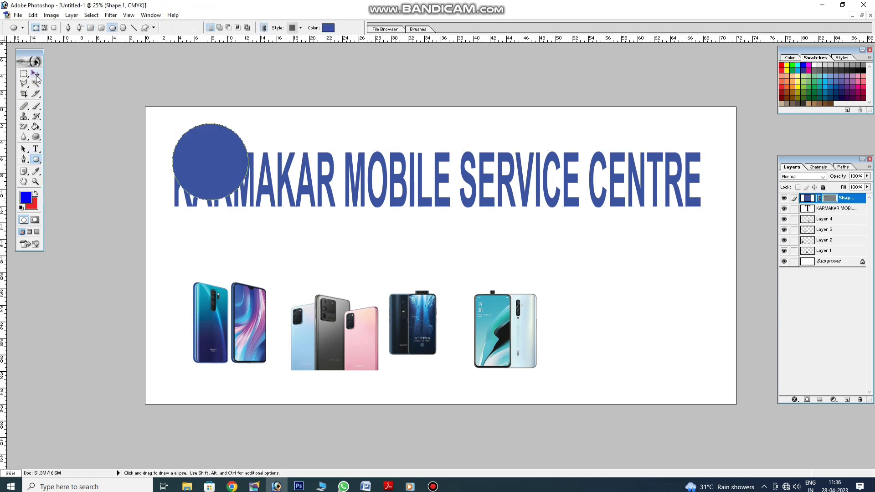
{"action": "key", "text": "ctrl+t"}
{"action": "left_click_drag", "start_coordinate": [248, 162], "coordinate": [320, 162]}
{"action": "left_click_drag", "start_coordinate": [536, 174], "coordinate": [663, 162]}
{"action": "key", "text": "Return"}
Step: Add a vertical guide at the banner's horizontal centre
{"action": "key", "text": "v"}
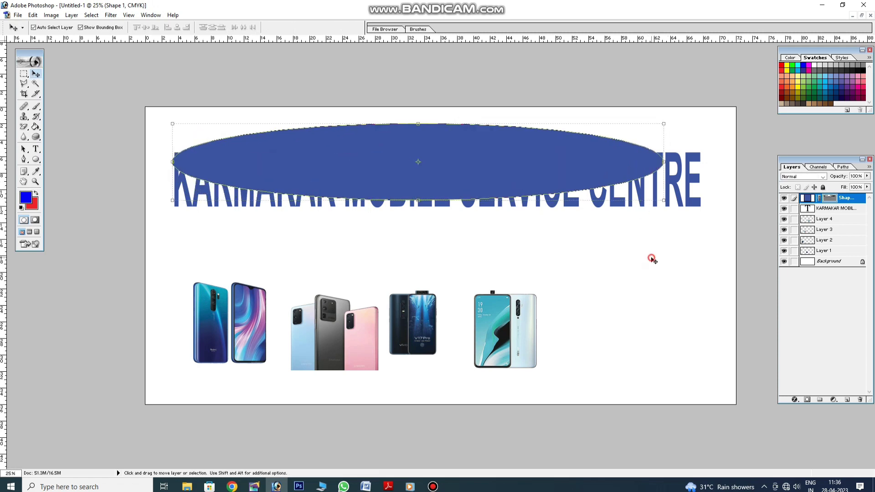
{"action": "left_click", "coordinate": [651, 256]}
{"action": "left_click_drag", "start_coordinate": [4, 225], "coordinate": [441, 227]}
{"action": "mouse_move", "coordinate": [482, 167]}
{"action": "left_mouse_down"}
{"action": "mouse_move", "coordinate": [462, 157]}
{"action": "mouse_move", "coordinate": [438, 121]}
{"action": "left_mouse_up"}
Step: Enlarge the ellipse past the top edge, then raise its bottom edge above the title
{"action": "key", "text": "ctrl+t"}
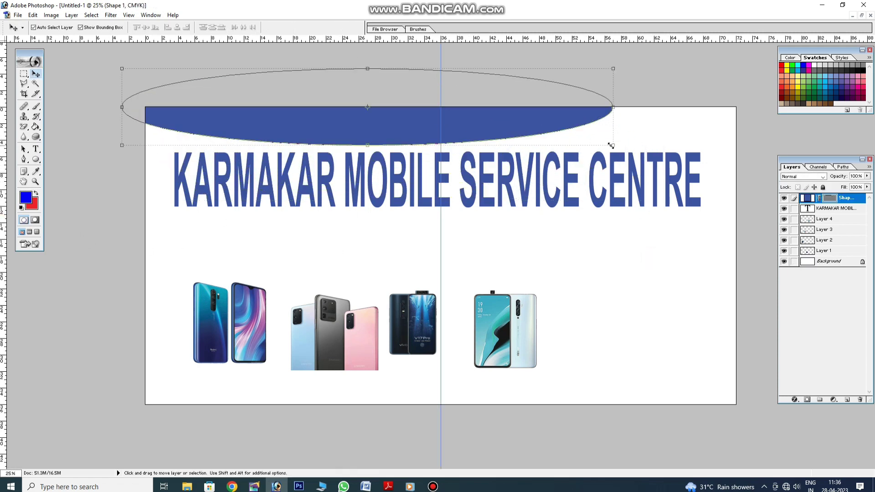
{"action": "left_click_drag", "start_coordinate": [615, 147], "coordinate": [781, 213]}
{"action": "key", "text": "shift+Left"}
{"action": "key", "text": "shift+Left"}
{"action": "key", "text": "shift+Left"}
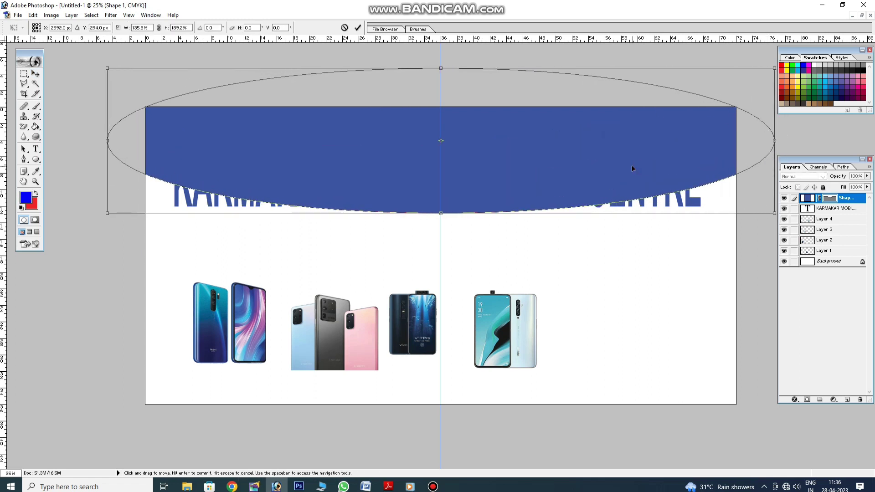
{"action": "key", "text": "Up"}
{"action": "key", "text": "Up"}
{"action": "key", "text": "Up"}
{"action": "key", "text": "Up"}
{"action": "key", "text": "Up"}
{"action": "key", "text": "Up"}
{"action": "key", "text": "Up"}
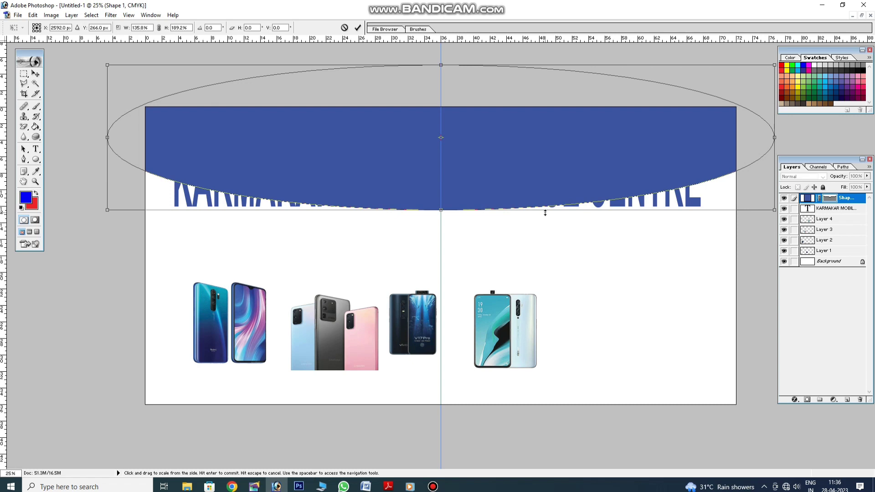
{"action": "left_click_drag", "start_coordinate": [546, 213], "coordinate": [545, 233]}
{"action": "key", "text": "Return"}
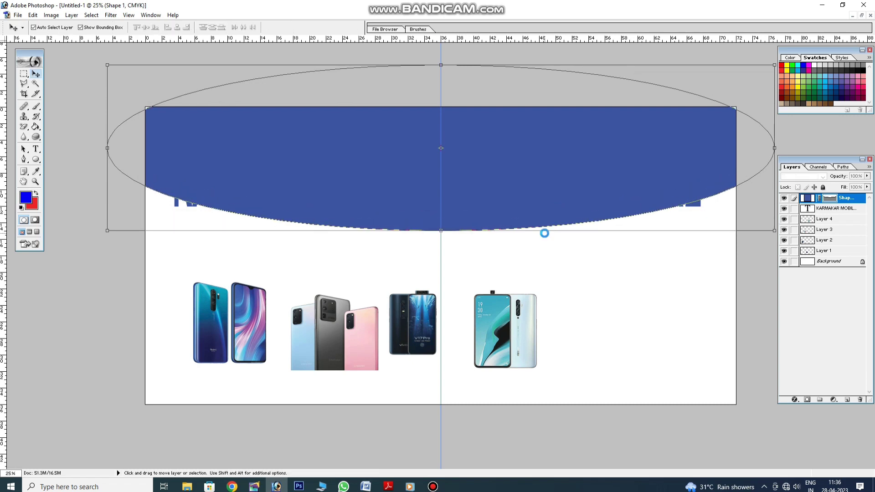
{"action": "left_click", "coordinate": [230, 224]}
{"action": "left_click", "coordinate": [192, 203]}
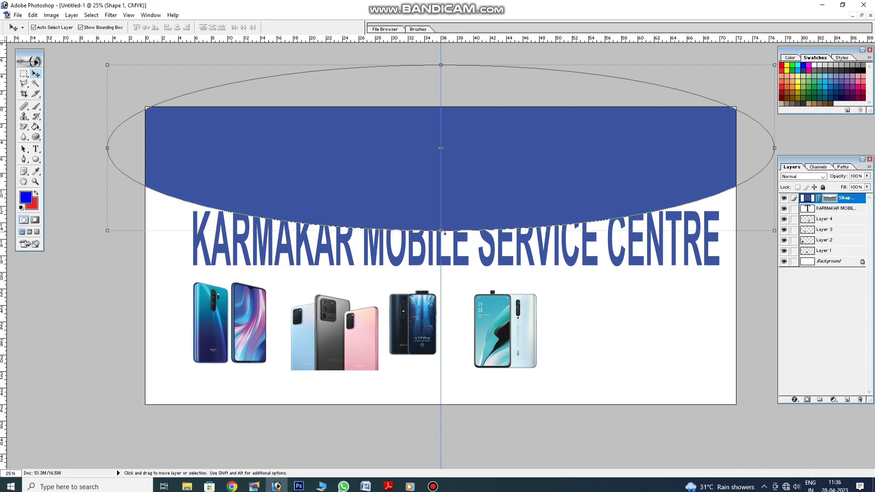
{"action": "left_click_drag", "start_coordinate": [445, 232], "coordinate": [446, 224]}
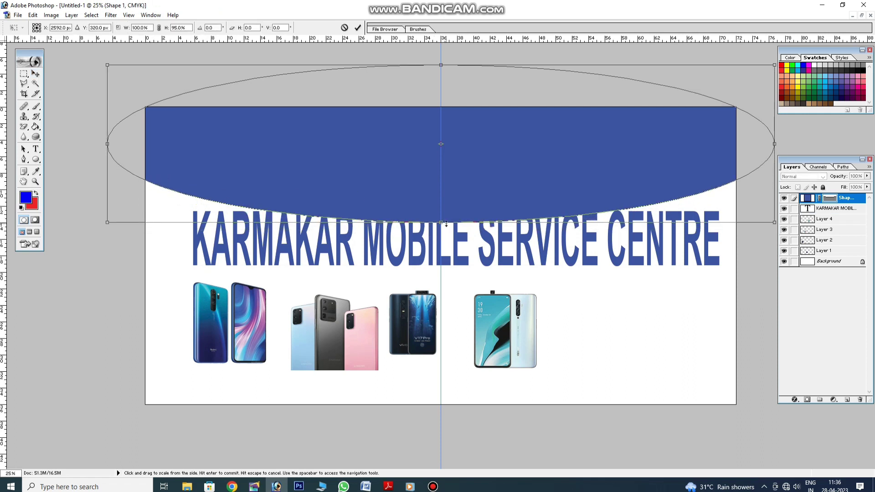
{"action": "key", "text": "Return"}
Step: Add a Gradient Overlay to the ellipse and set its left stop to cyan 00AEEF
{"action": "left_click", "coordinate": [796, 402]}
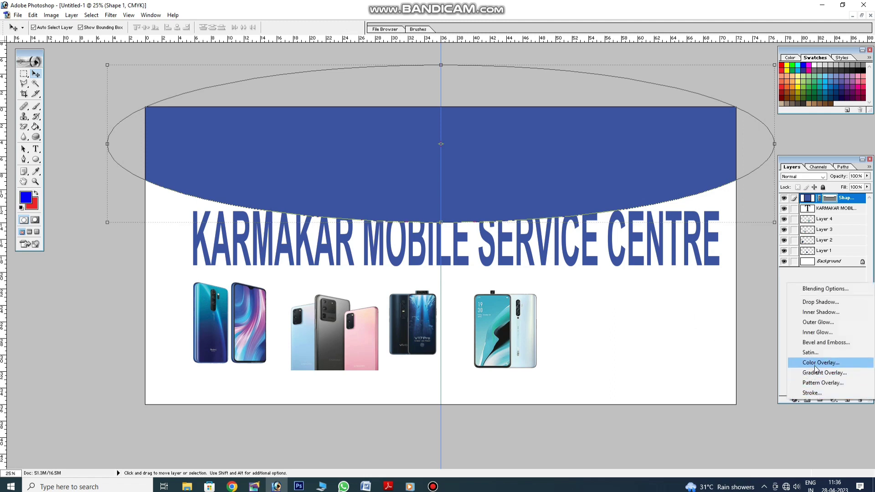
{"action": "left_click", "coordinate": [816, 371]}
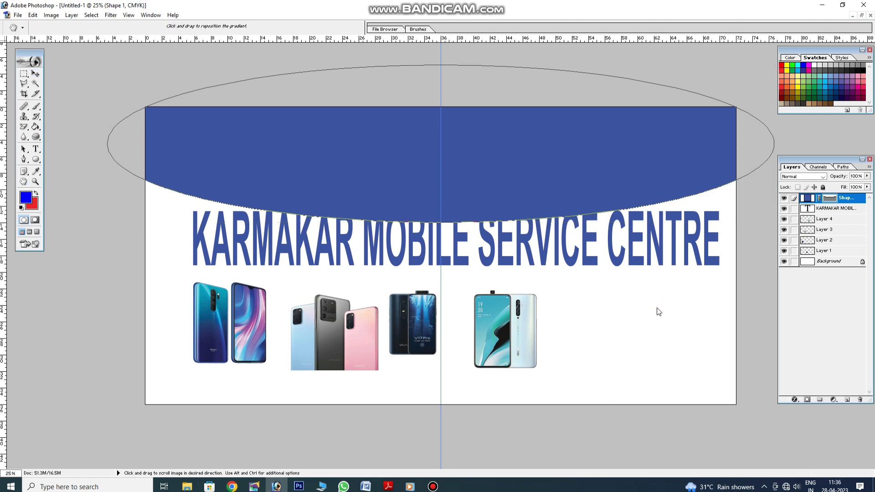
{"action": "left_click", "coordinate": [742, 316]}
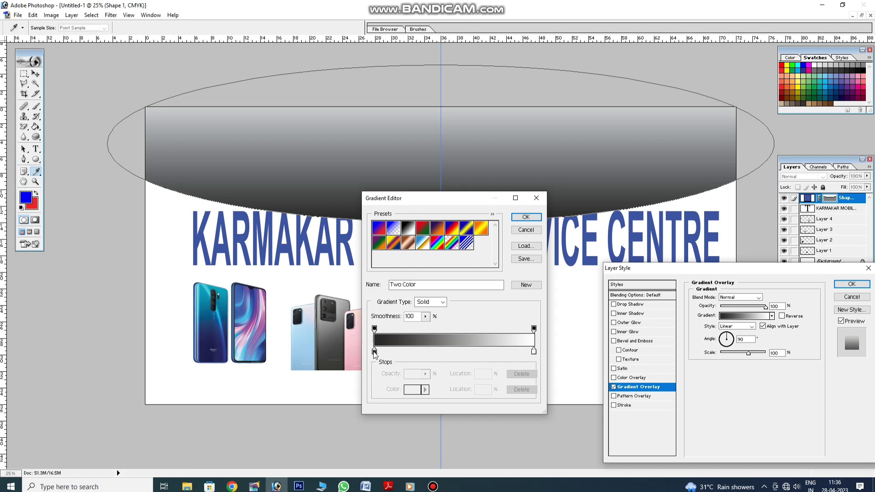
{"action": "left_click", "coordinate": [374, 352]}
{"action": "left_click", "coordinate": [413, 390]}
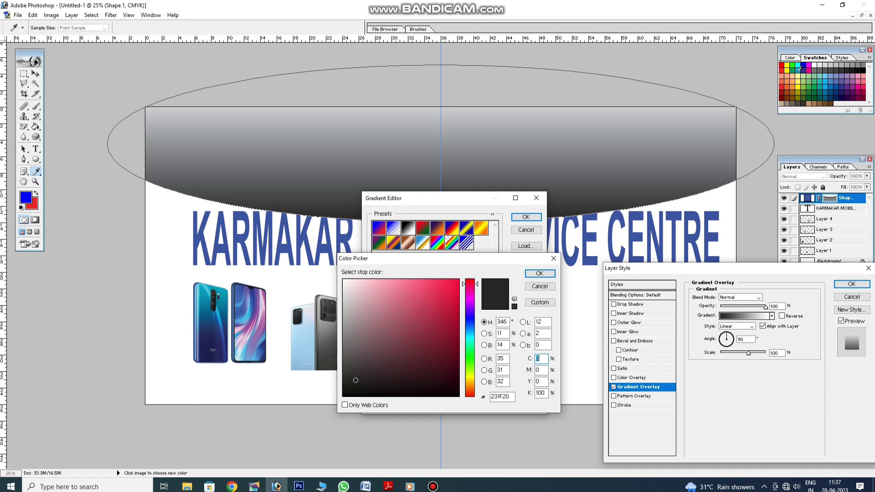
{"action": "left_click", "coordinate": [798, 66]}
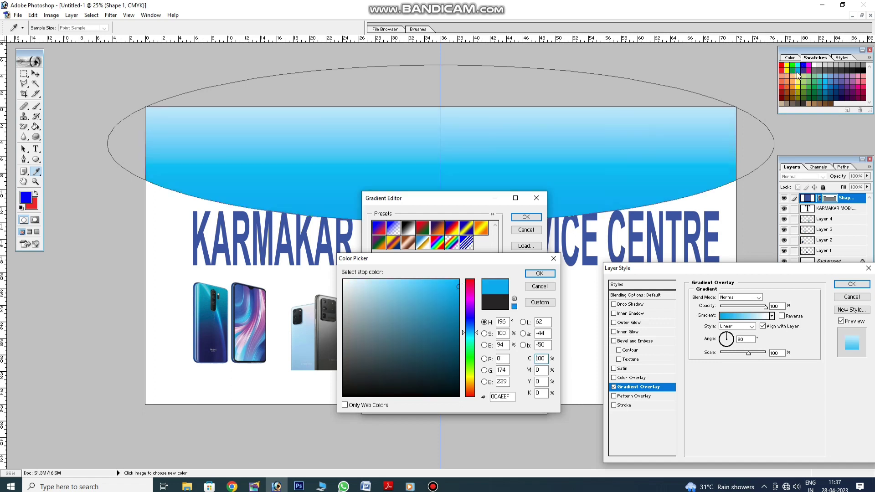
{"action": "key", "text": "Return"}
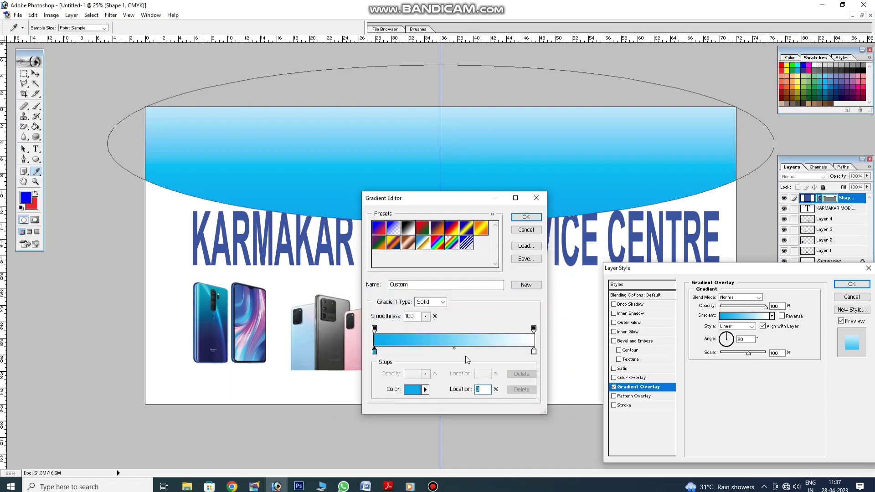
Step: Make the middle stop indigo and the right stop dark purple, angled diagonally at 163°
{"action": "left_click", "coordinate": [462, 351]}
{"action": "left_click", "coordinate": [412, 390]}
{"action": "left_click", "coordinate": [805, 66]}
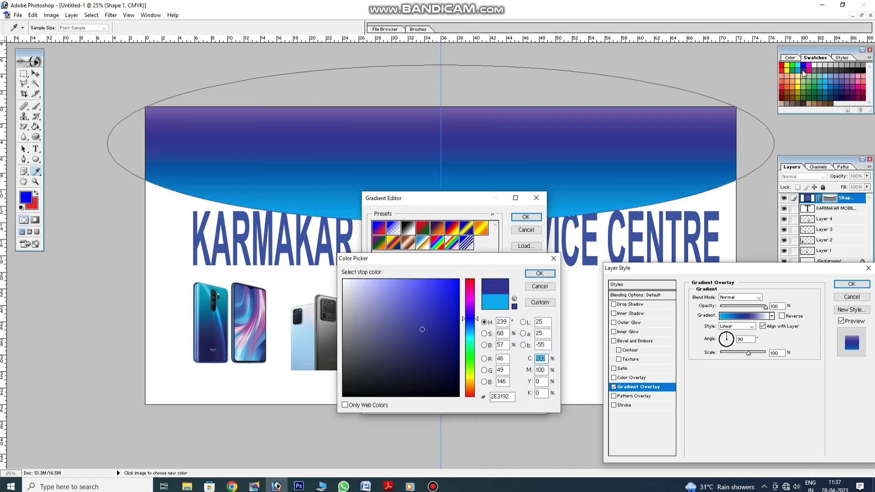
{"action": "key", "text": "Return"}
{"action": "left_click", "coordinate": [534, 351]}
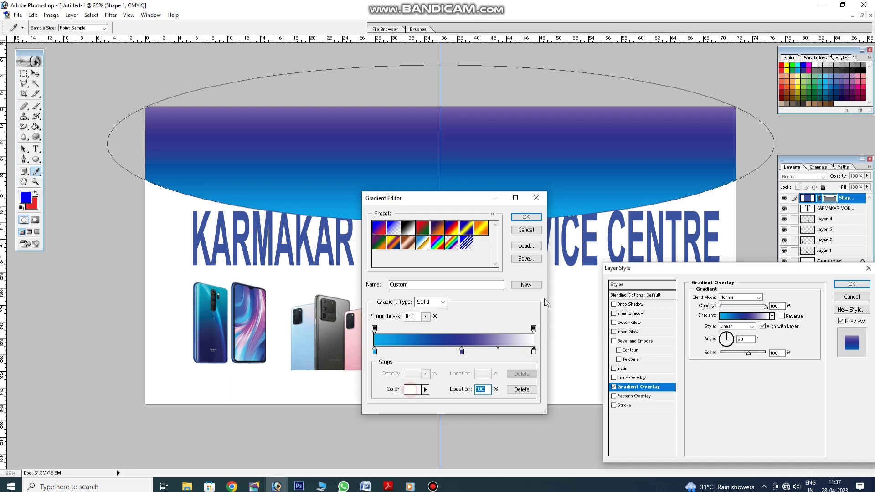
{"action": "left_click", "coordinate": [413, 389]}
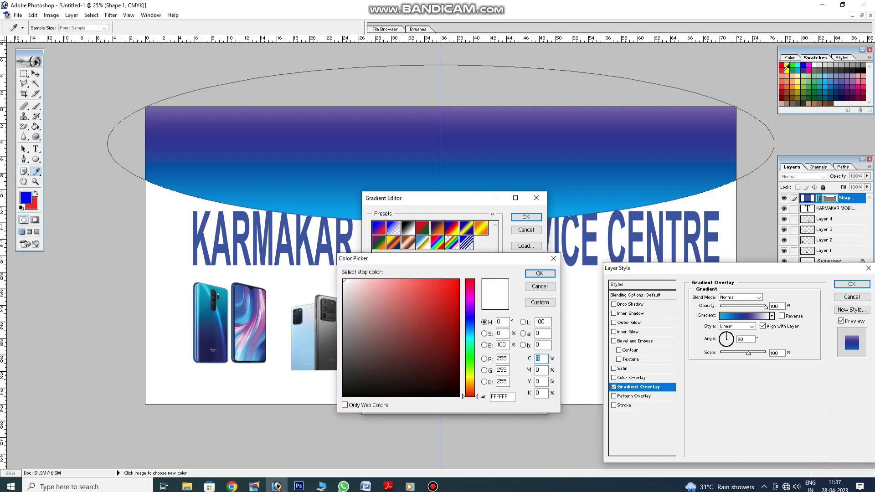
{"action": "left_click", "coordinate": [856, 96]}
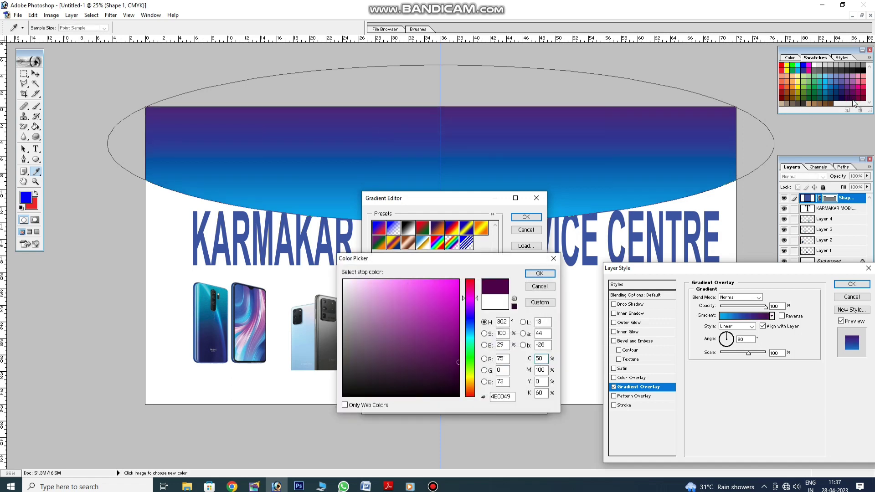
{"action": "key", "text": "Return"}
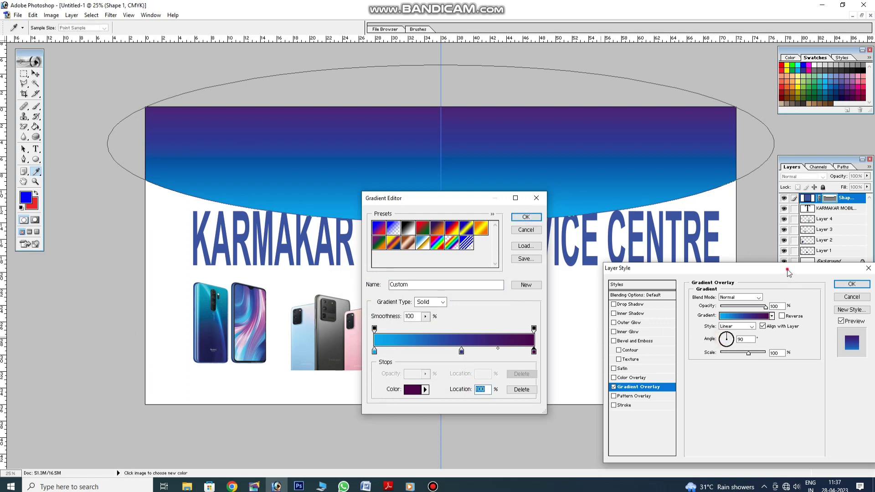
{"action": "left_click", "coordinate": [526, 217]}
{"action": "left_click", "coordinate": [723, 342]}
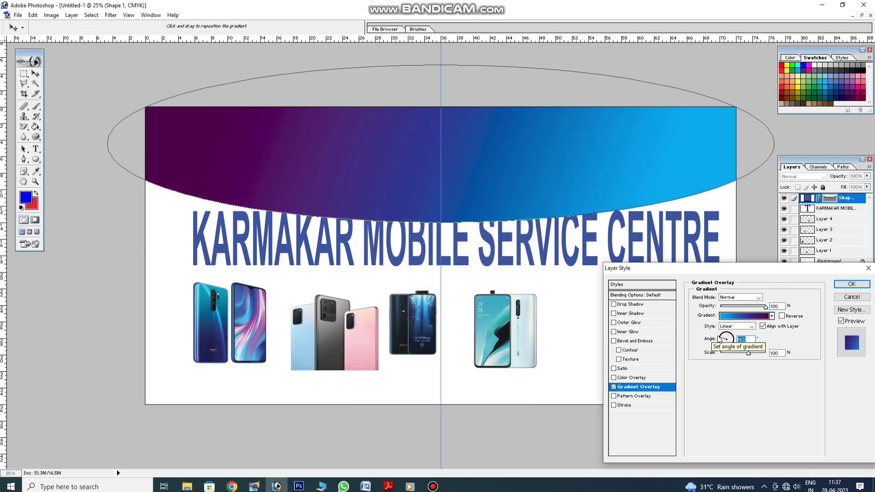
Step: Set the gradient angle to 0° and rearrange its stops, with dark blue at 44%
{"action": "left_click", "coordinate": [732, 343]}
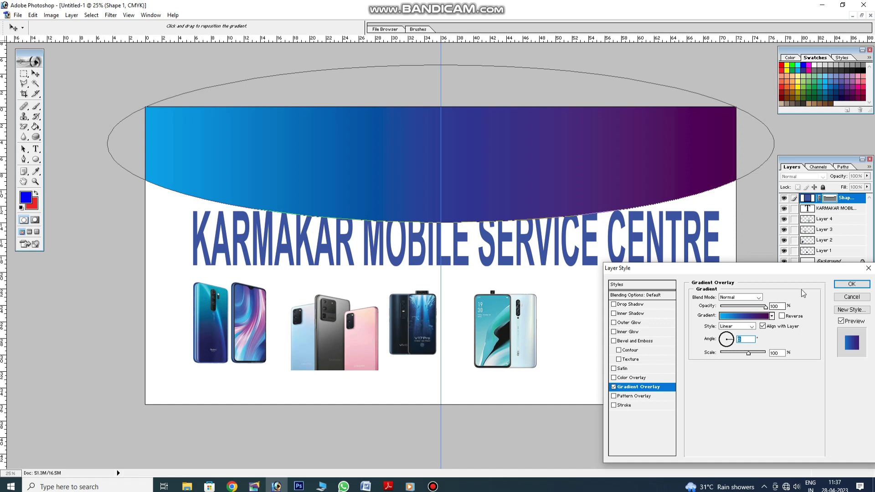
{"action": "left_click", "coordinate": [745, 316]}
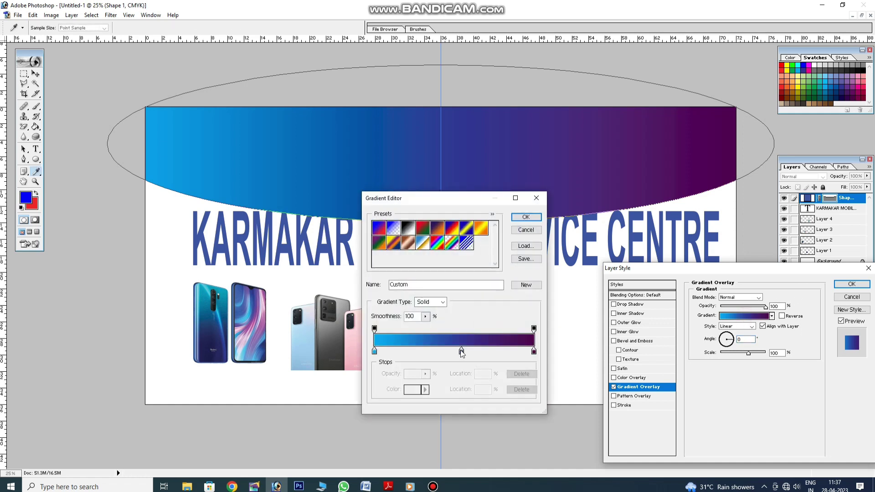
{"action": "left_click", "coordinate": [442, 351]}
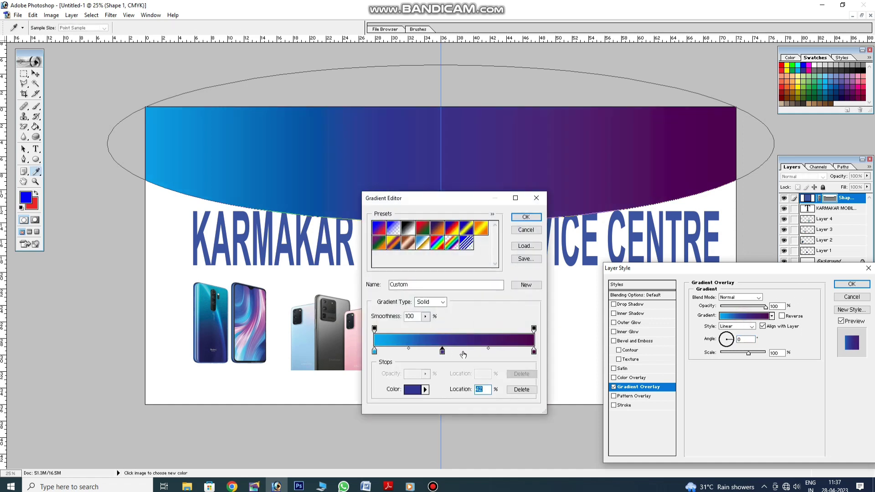
{"action": "left_click", "coordinate": [461, 351]}
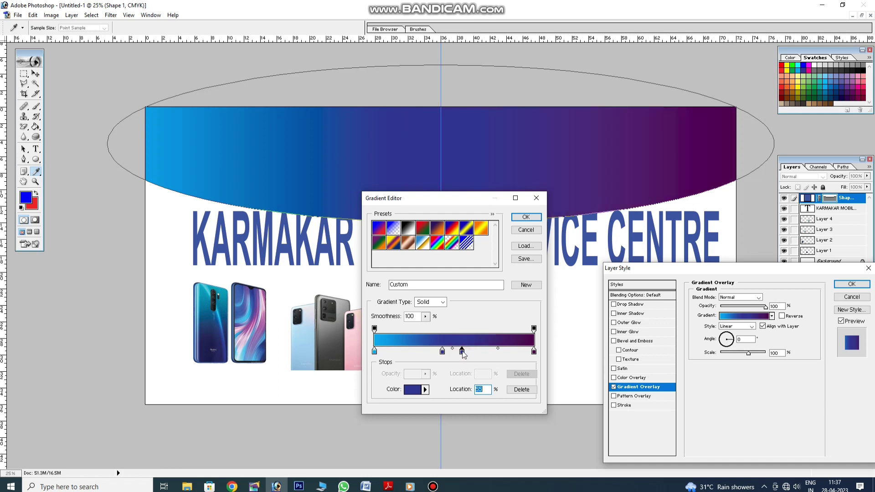
{"action": "mouse_move", "coordinate": [462, 352]}
{"action": "left_mouse_down"}
{"action": "mouse_move", "coordinate": [481, 352]}
{"action": "mouse_move", "coordinate": [437, 353]}
{"action": "left_mouse_up"}
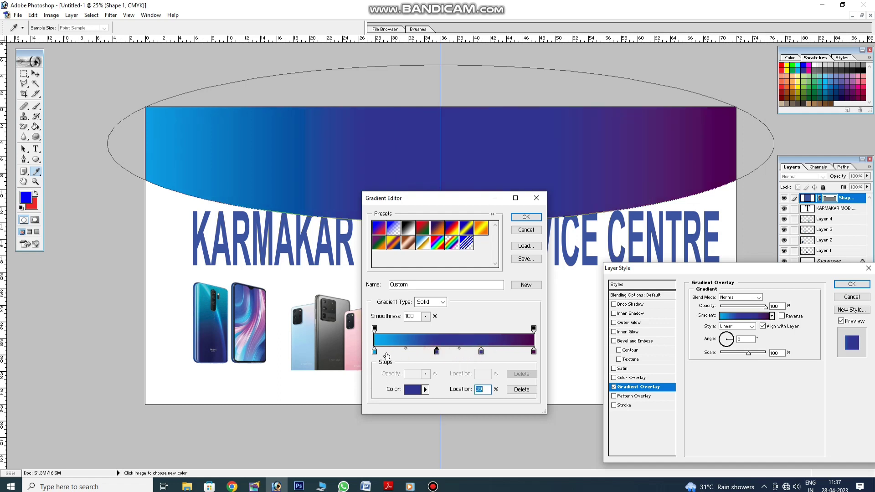
{"action": "left_click_drag", "start_coordinate": [375, 352], "coordinate": [383, 352]}
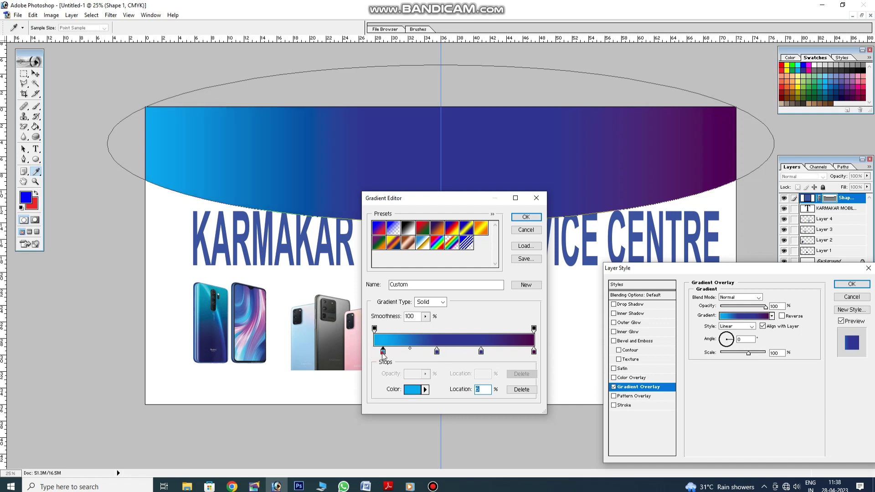
{"action": "key", "text": "Down"}
{"action": "key", "text": "Down"}
{"action": "left_click_drag", "start_coordinate": [439, 352], "coordinate": [445, 352]}
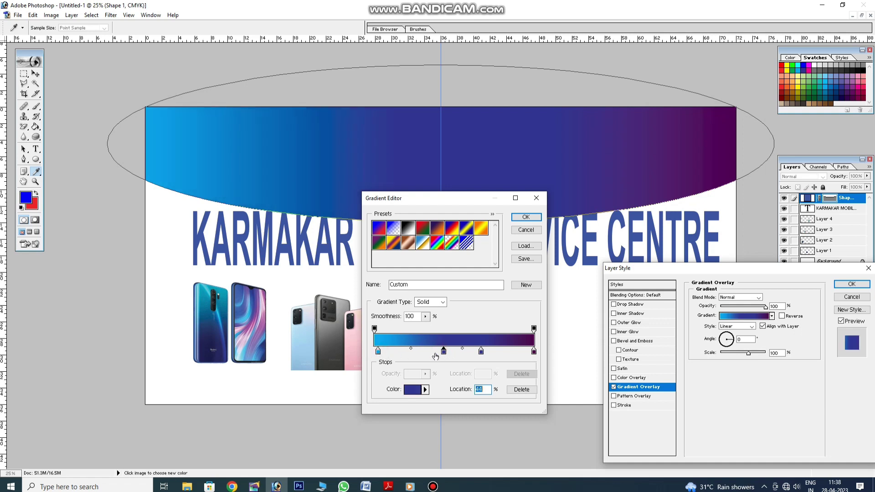
Step: Remove the extra colour stop and apply the gradient overlay
{"action": "left_click", "coordinate": [462, 349]}
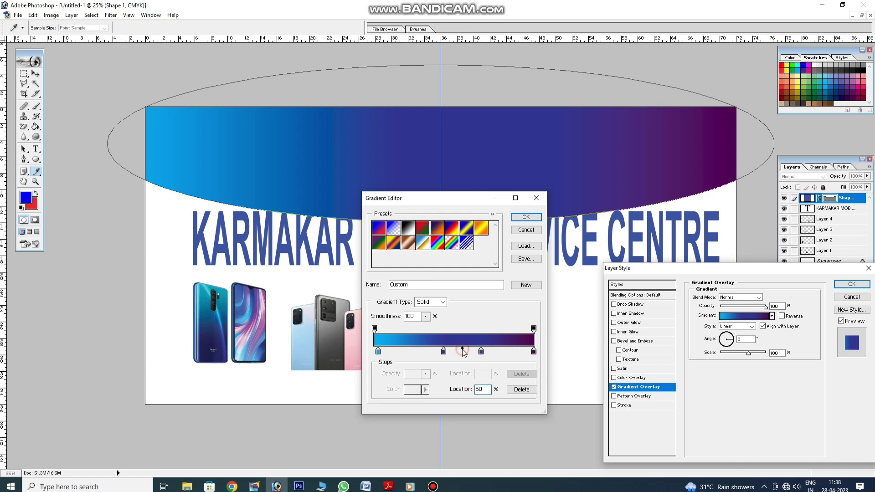
{"action": "left_click", "coordinate": [417, 351]}
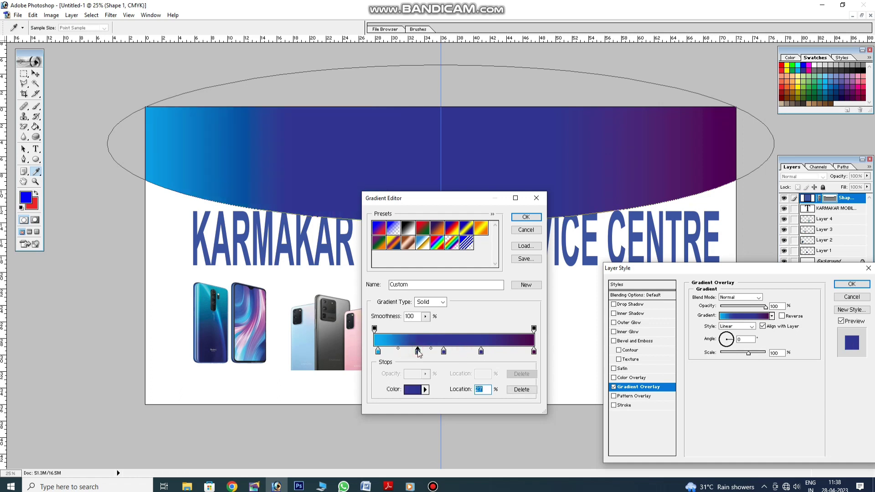
{"action": "left_click_drag", "start_coordinate": [417, 351], "coordinate": [416, 370]}
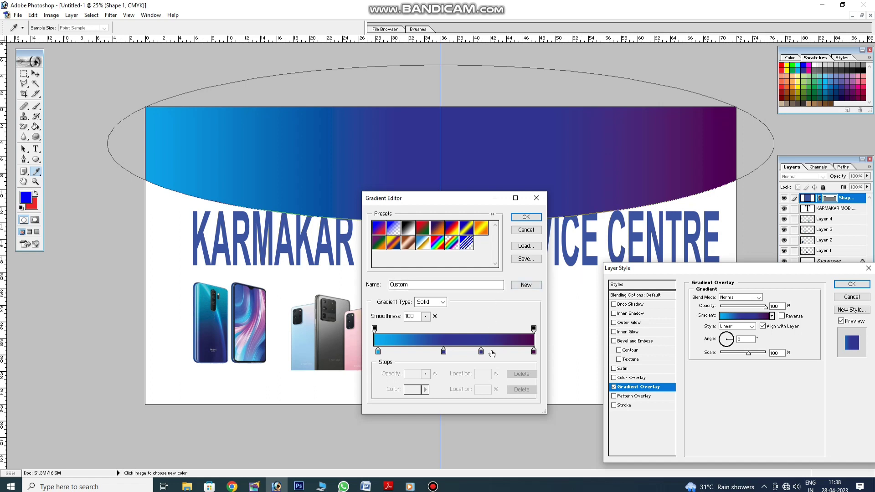
{"action": "left_click", "coordinate": [526, 217]}
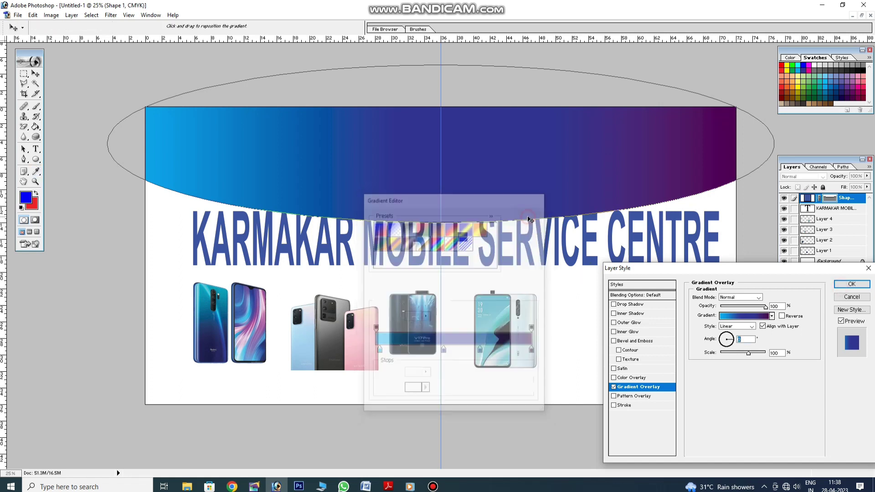
{"action": "left_click", "coordinate": [852, 284]}
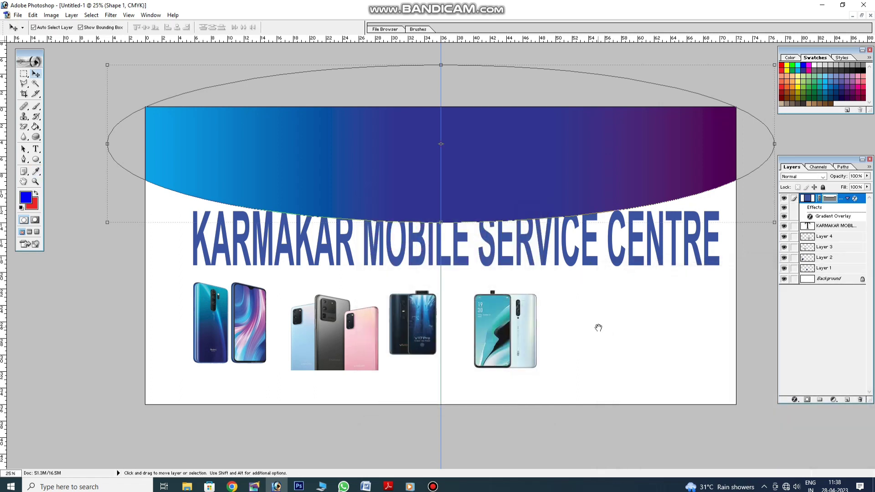
Step: Inspect the gradient at Actual Pixels, then nudge the arched shape up slightly
{"action": "right_click", "coordinate": [598, 328]}
{"action": "left_click", "coordinate": [626, 346]}
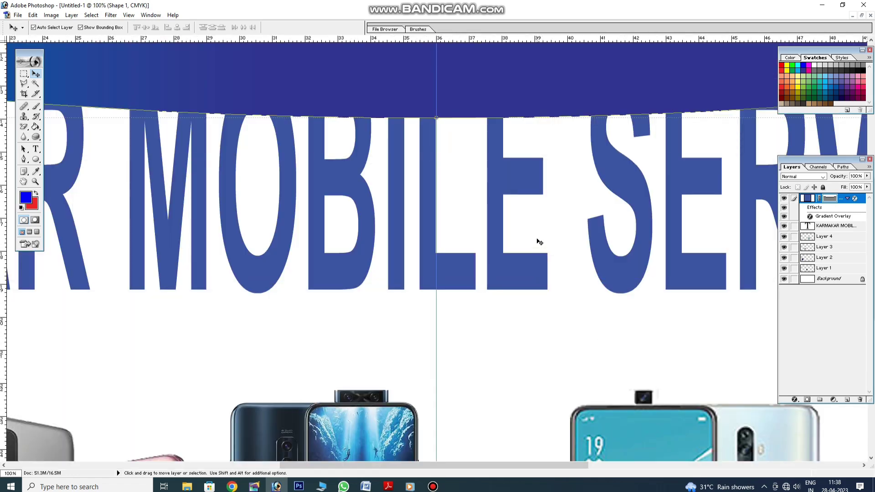
{"action": "left_click_drag", "start_coordinate": [538, 240], "coordinate": [717, 297]}
{"action": "mouse_move", "coordinate": [438, 301]}
{"action": "left_mouse_down"}
{"action": "mouse_move", "coordinate": [631, 302]}
{"action": "mouse_move", "coordinate": [414, 330]}
{"action": "mouse_move", "coordinate": [140, 328]}
{"action": "left_mouse_up"}
{"action": "left_click_drag", "start_coordinate": [610, 319], "coordinate": [397, 341]}
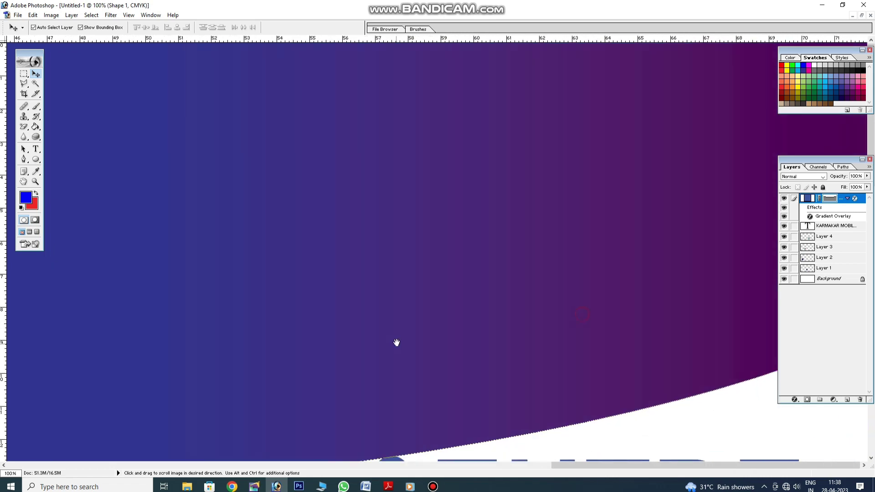
{"action": "key", "text": "ctrl+0"}
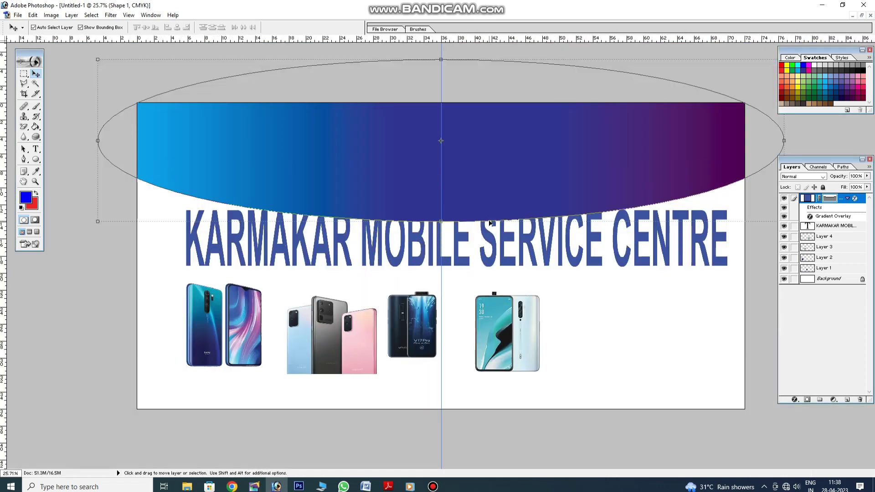
{"action": "left_click_drag", "start_coordinate": [489, 223], "coordinate": [489, 221]}
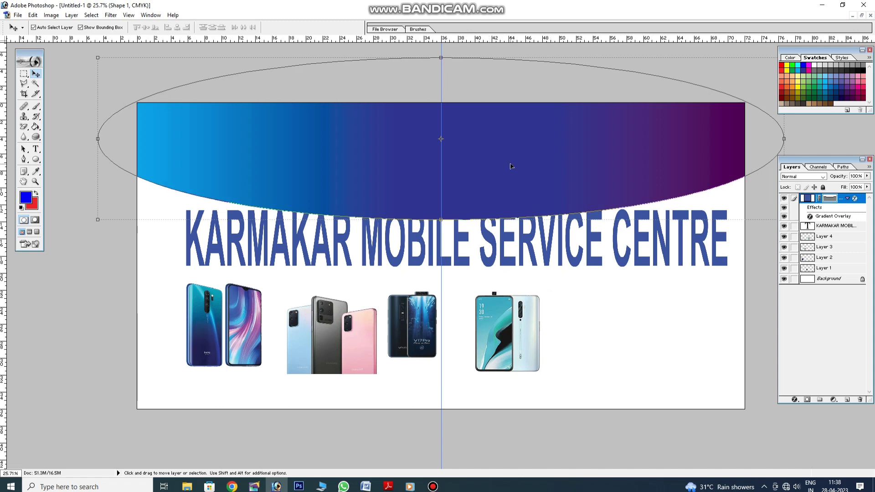
Step: Change the gradient's right end stop from dark purple to red
{"action": "left_click", "coordinate": [795, 400]}
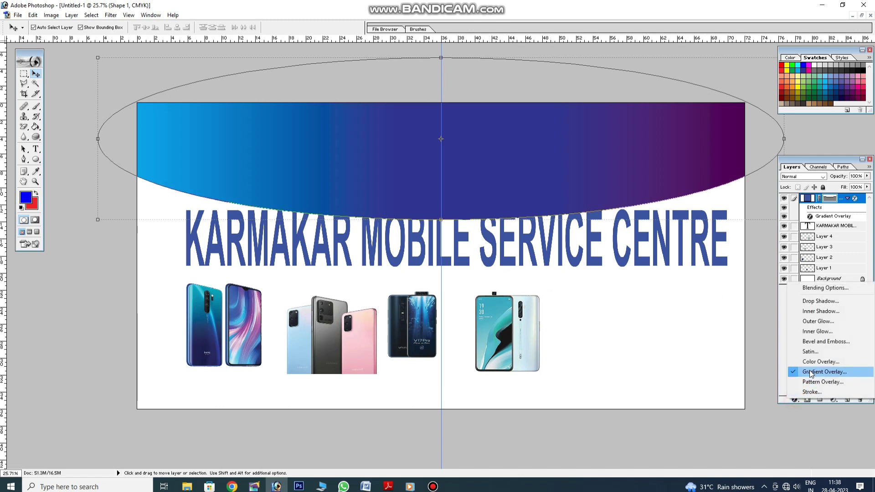
{"action": "left_click", "coordinate": [650, 316]}
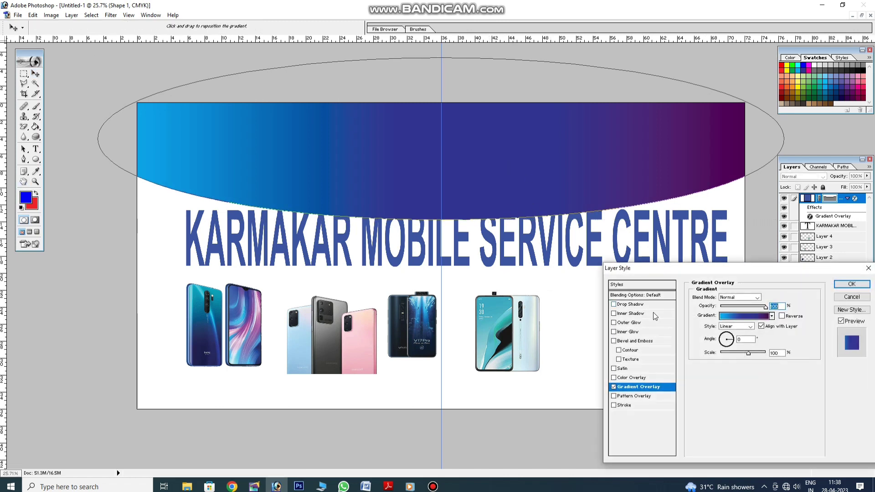
{"action": "left_click", "coordinate": [739, 316]}
{"action": "left_click", "coordinate": [534, 351]}
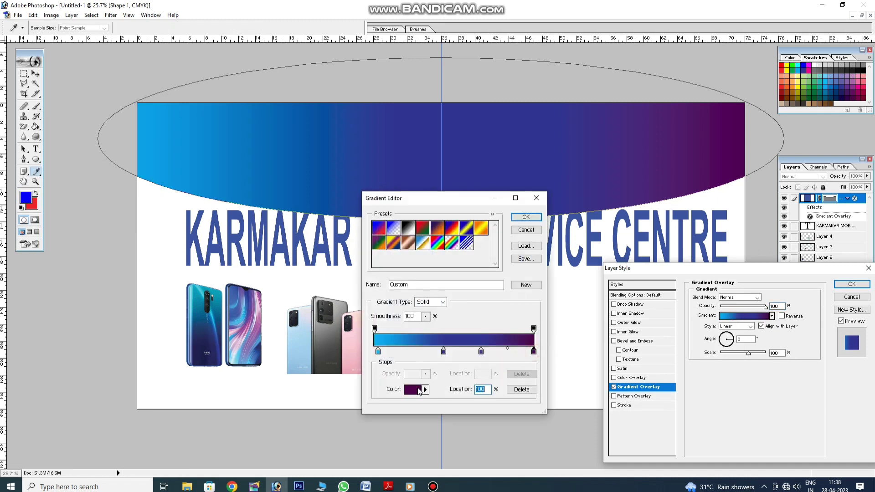
{"action": "left_click", "coordinate": [412, 389]}
{"action": "left_click", "coordinate": [810, 66]}
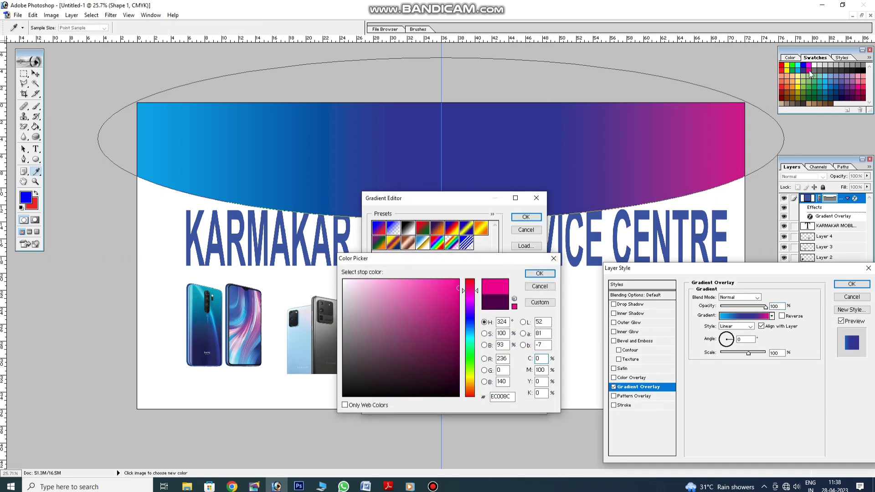
{"action": "left_click", "coordinate": [781, 66]}
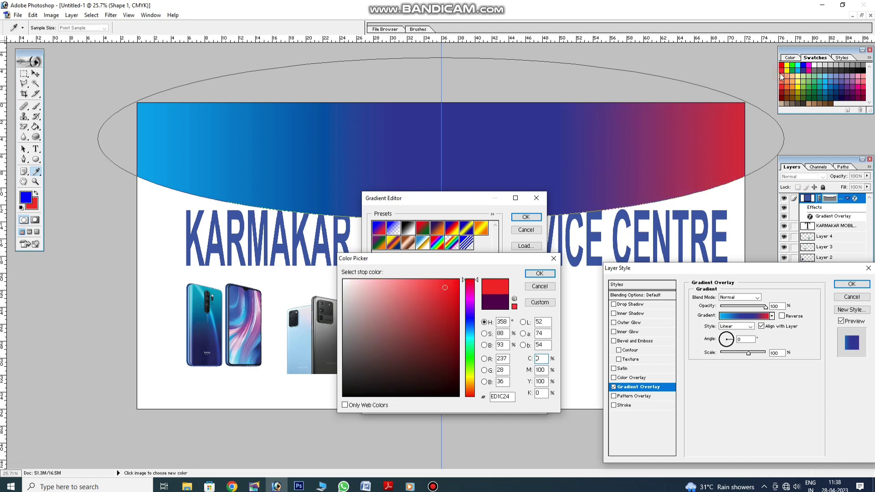
{"action": "key", "text": "Return"}
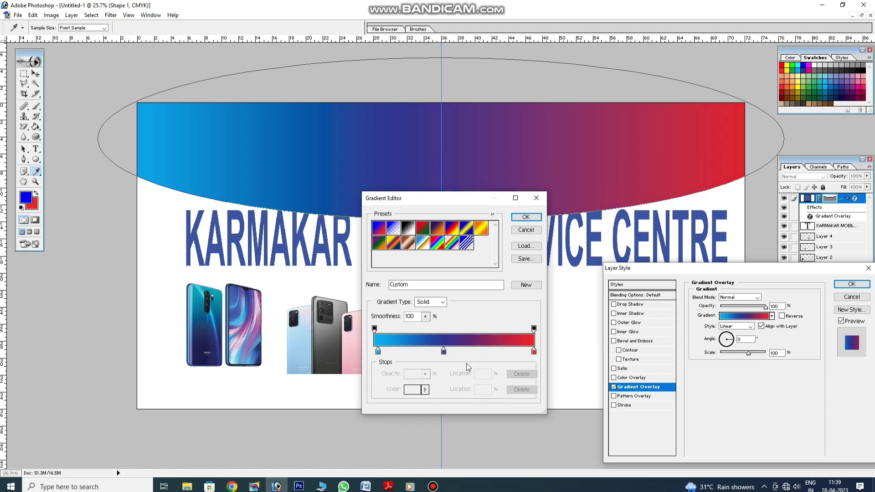
Step: Set the middle blue stop at 46% and apply the gradient overlay
{"action": "left_click_drag", "start_coordinate": [444, 351], "coordinate": [457, 351]}
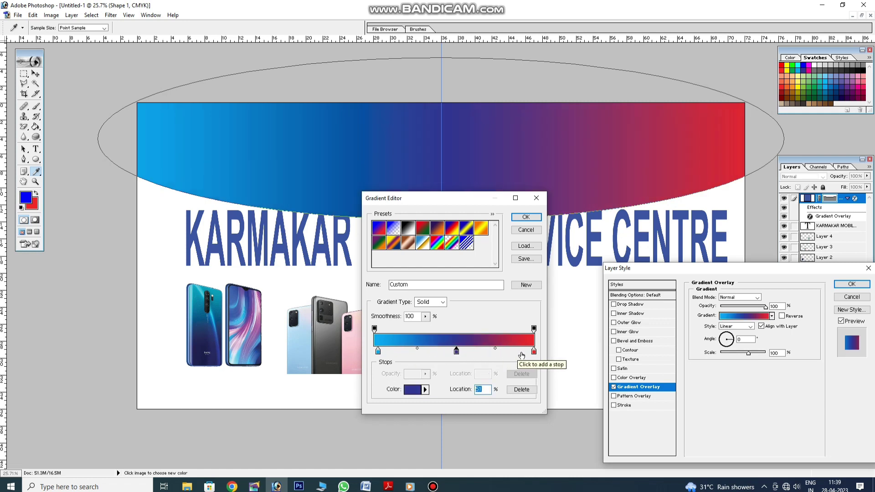
{"action": "left_click_drag", "start_coordinate": [457, 352], "coordinate": [448, 353]}
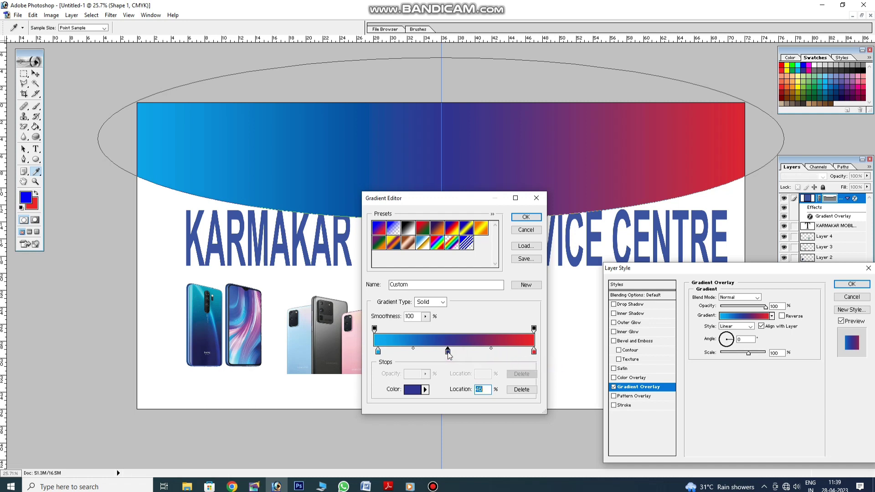
{"action": "key", "text": "Return"}
{"action": "key", "text": "Return"}
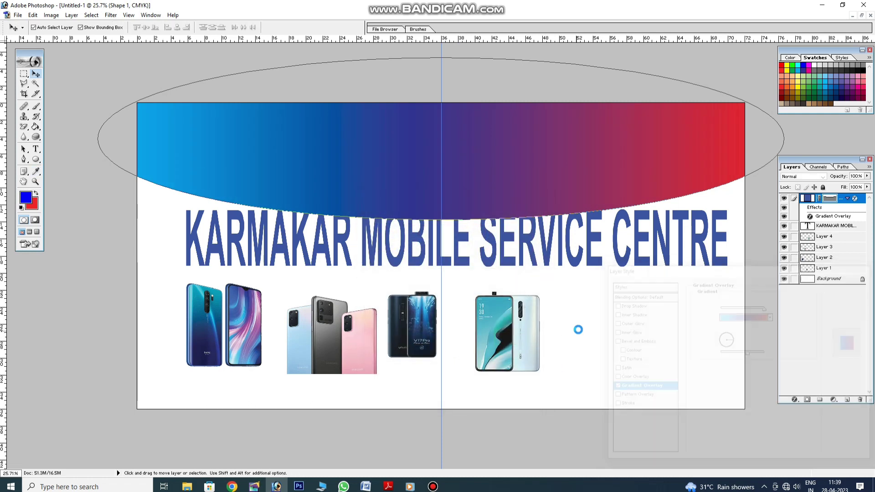
{"action": "right_click", "coordinate": [579, 324]}
Step: Move the title down over the phones and Alt-drag a copy of the gradient arc
{"action": "left_click", "coordinate": [607, 340]}
{"action": "scroll", "coordinate": [520, 269], "scroll_direction": "up", "scroll_amount": 5}
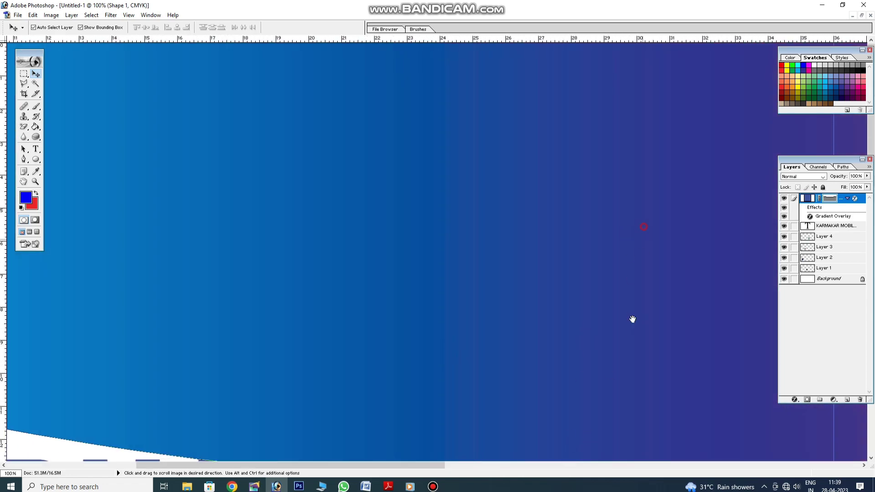
{"action": "key", "text": "ctrl+0"}
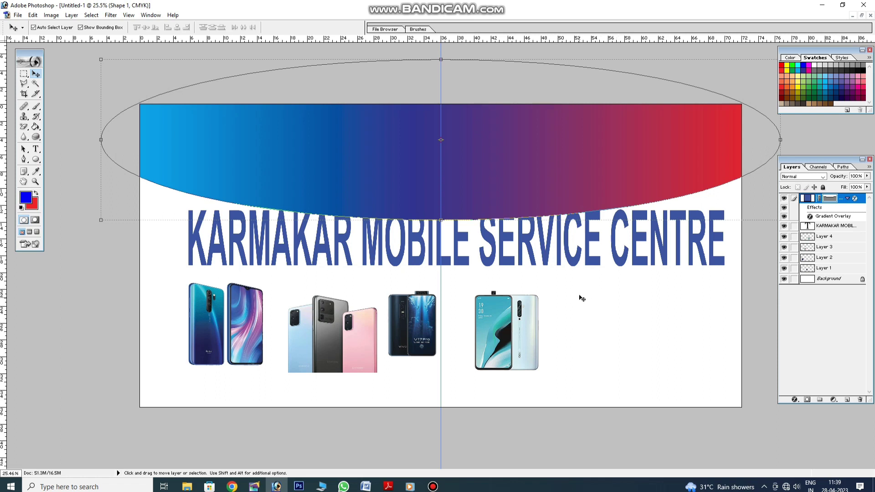
{"action": "left_click", "coordinate": [509, 249]}
{"action": "left_click_drag", "start_coordinate": [455, 232], "coordinate": [456, 290]}
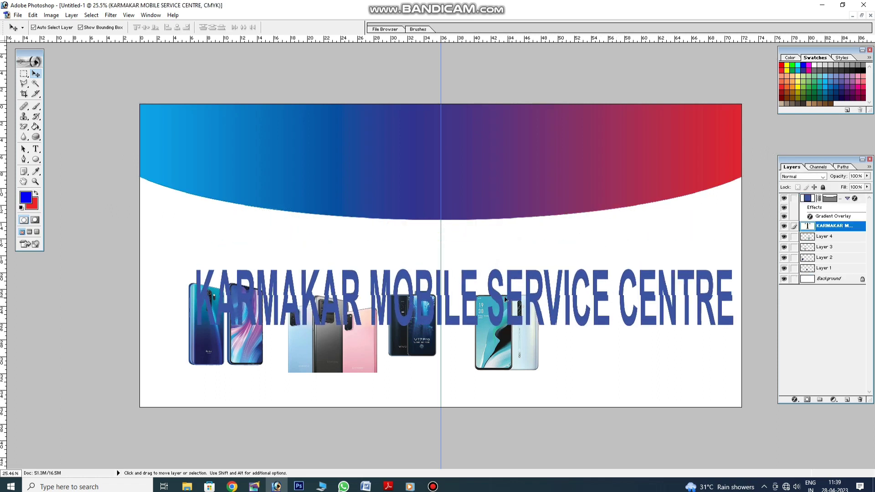
{"action": "left_click", "coordinate": [508, 182]}
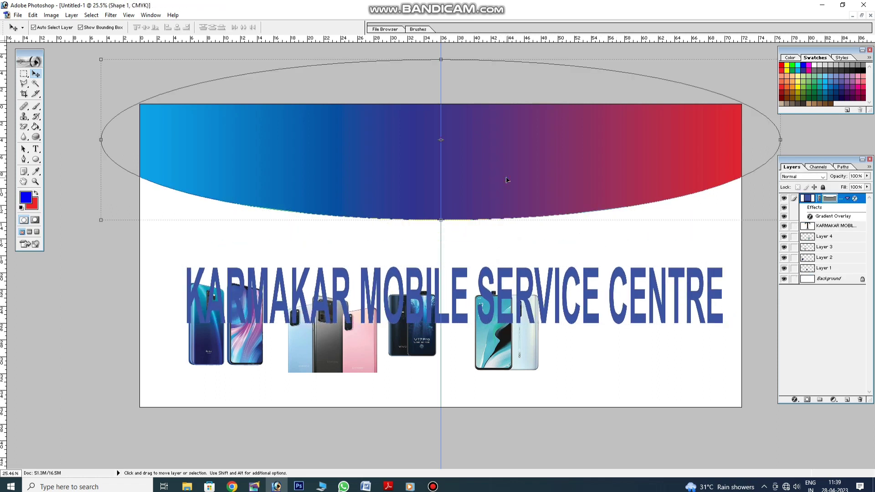
{"action": "left_click_drag", "start_coordinate": [501, 215], "coordinate": [501, 186]}
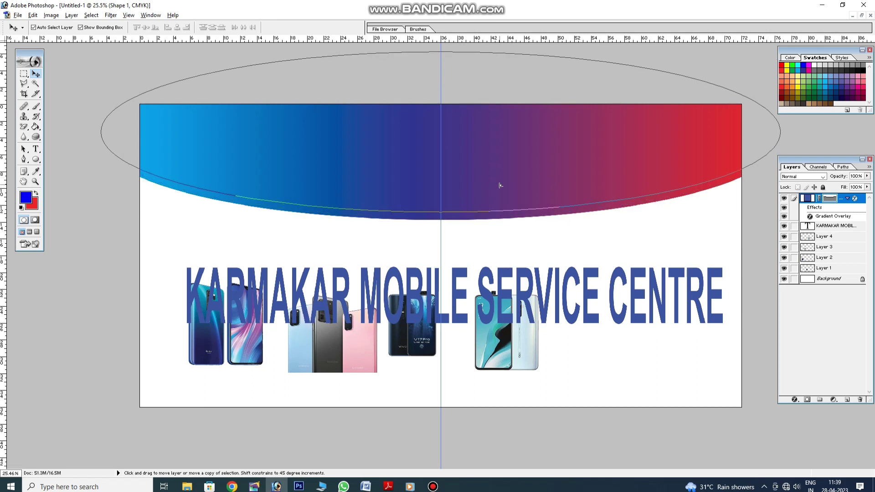
Step: Replace the arc copy's Gradient Overlay with an orange Color Overlay from Swatches
{"action": "left_click", "coordinate": [579, 239]}
{"action": "left_click", "coordinate": [561, 215]}
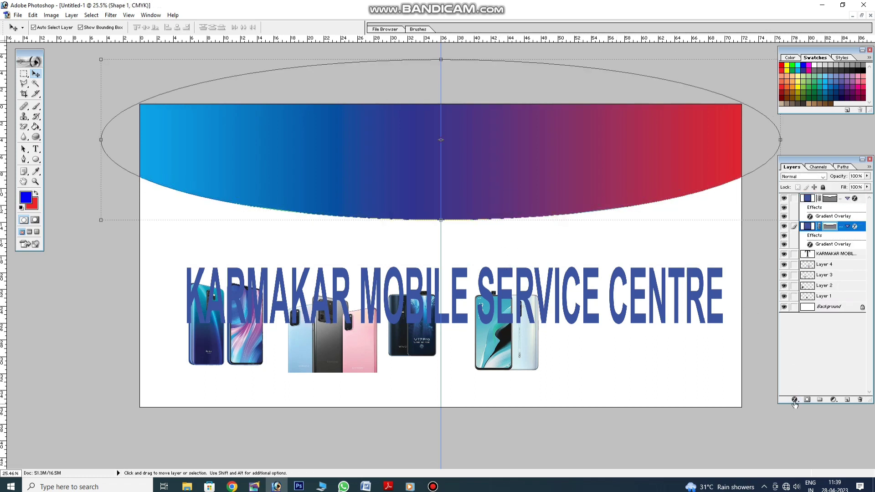
{"action": "right_click", "coordinate": [788, 284]}
{"action": "left_click", "coordinate": [806, 372]}
{"action": "left_click", "coordinate": [614, 387]}
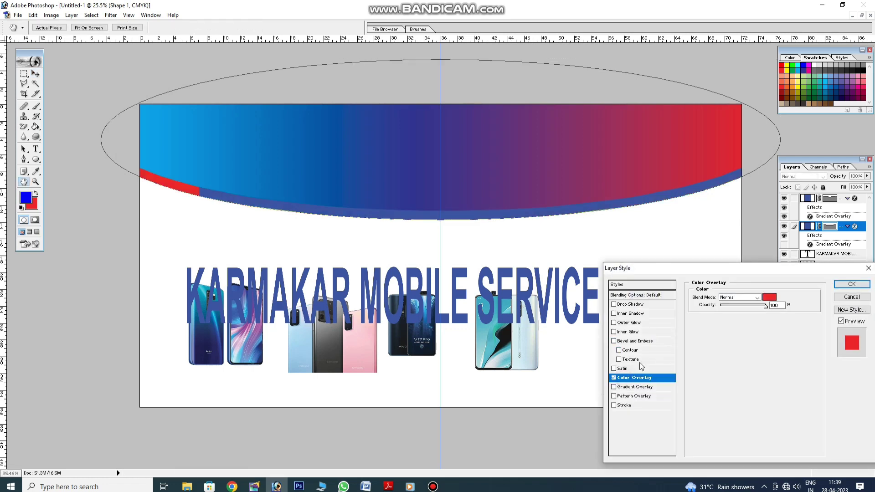
{"action": "left_click", "coordinate": [769, 298]}
{"action": "left_click", "coordinate": [789, 83]}
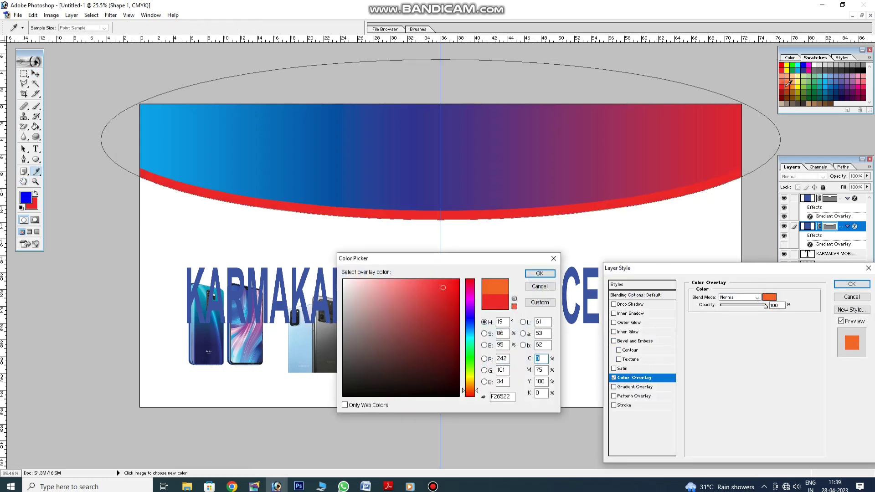
{"action": "key", "text": "Return"}
{"action": "key", "text": "Return"}
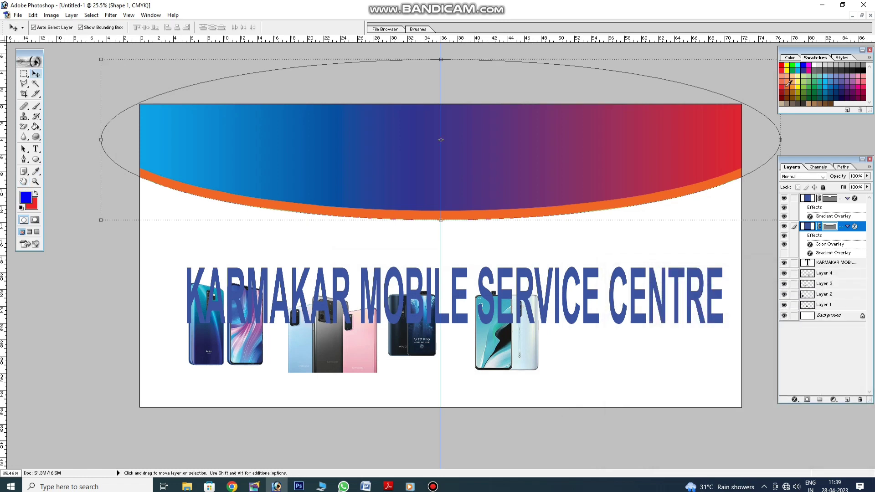
{"action": "key", "text": "v"}
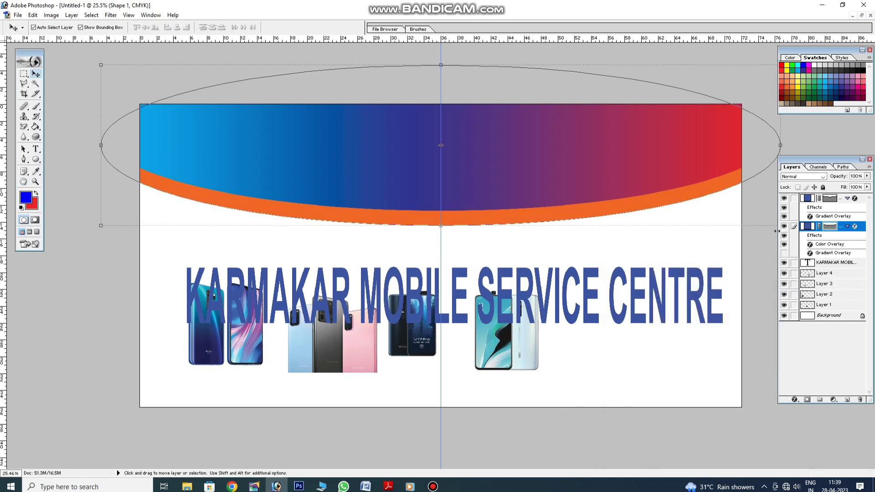
Step: Raise the orange band's right corner so it tapers thinner on the right
{"action": "left_click_drag", "start_coordinate": [802, 161], "coordinate": [819, 160]}
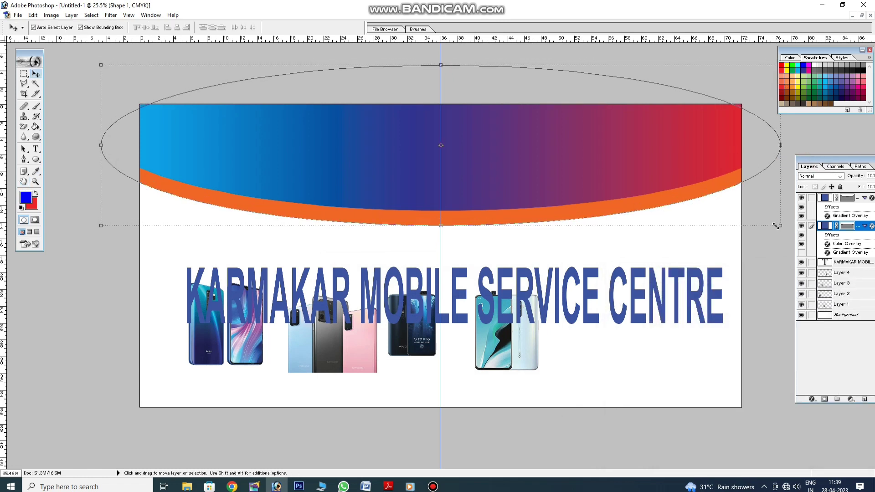
{"action": "left_click_drag", "start_coordinate": [781, 225], "coordinate": [782, 208]}
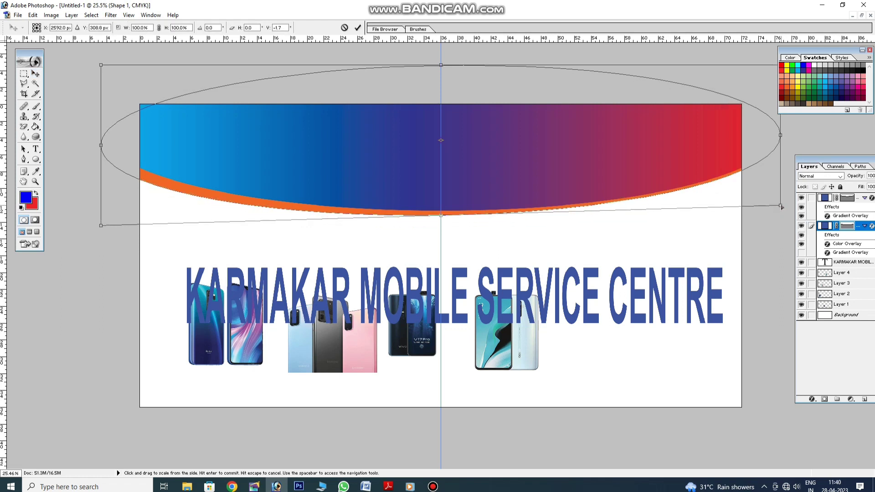
{"action": "key", "text": "Return"}
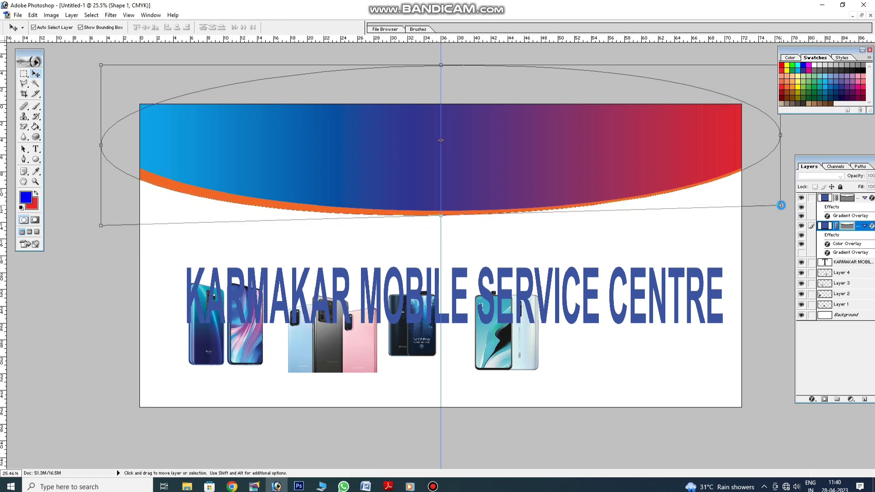
Step: Duplicate the top gradient arc with Ctrl+J and nudge the orange band lower
{"action": "left_click", "coordinate": [682, 248]}
{"action": "left_click", "coordinate": [601, 191]}
{"action": "key", "text": "ctrl+j"}
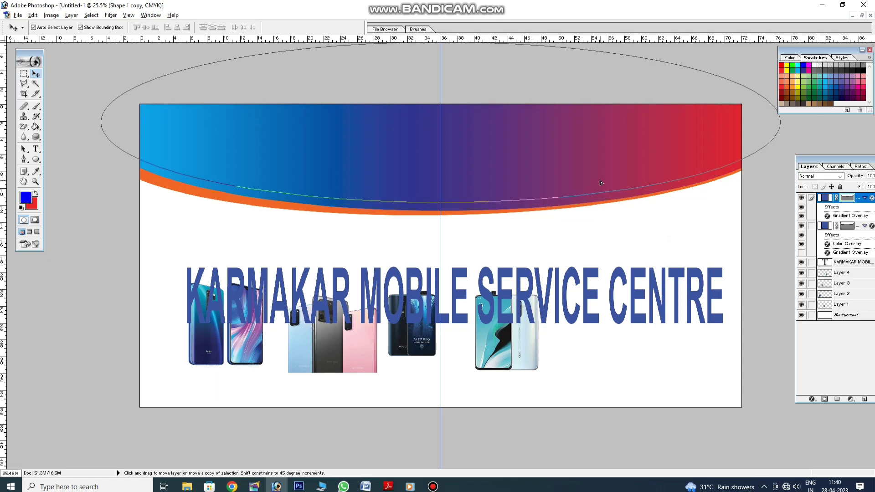
{"action": "left_click", "coordinate": [588, 226]}
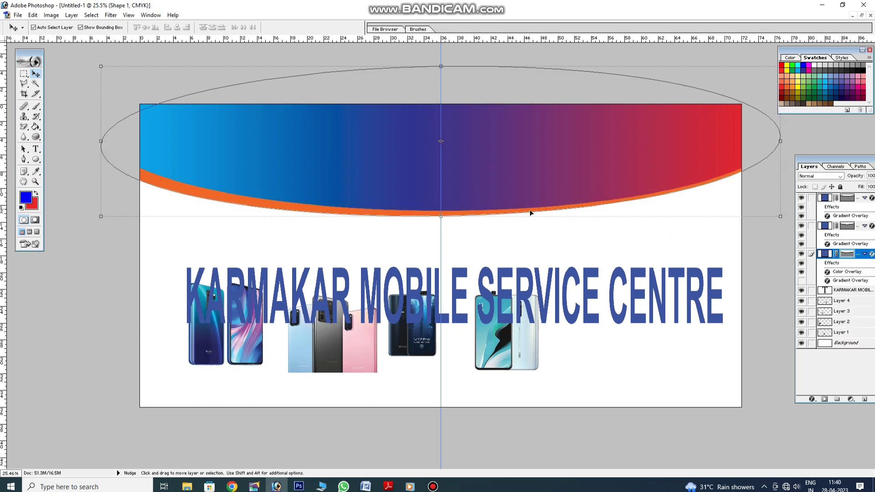
{"action": "mouse_move", "coordinate": [530, 211]}
{"action": "left_mouse_down"}
{"action": "mouse_move", "coordinate": [512, 219]}
{"action": "mouse_move", "coordinate": [352, 170]}
{"action": "left_mouse_up"}
Step: Swap Shape 1 copy's gradient for a cyan 00AEEF Color Overlay
{"action": "left_click", "coordinate": [331, 199]}
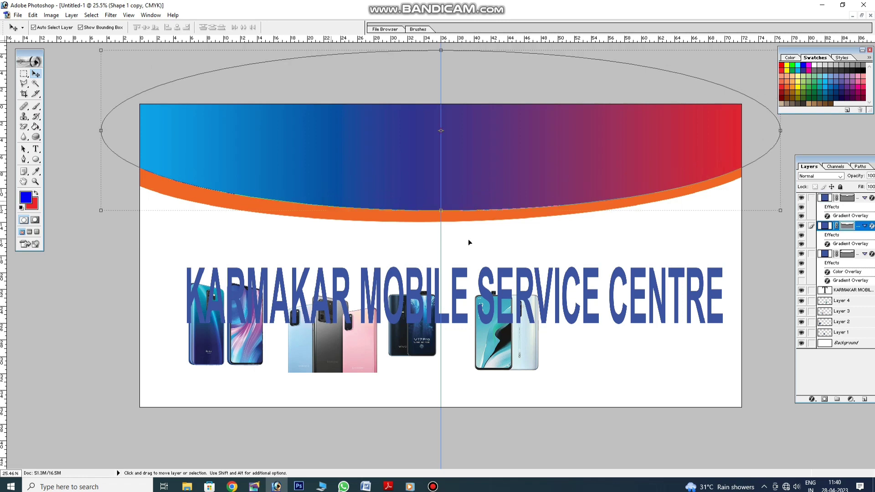
{"action": "right_click", "coordinate": [814, 382]}
{"action": "left_click", "coordinate": [816, 380]}
{"action": "left_click", "coordinate": [614, 386]}
{"action": "left_click", "coordinate": [635, 377]}
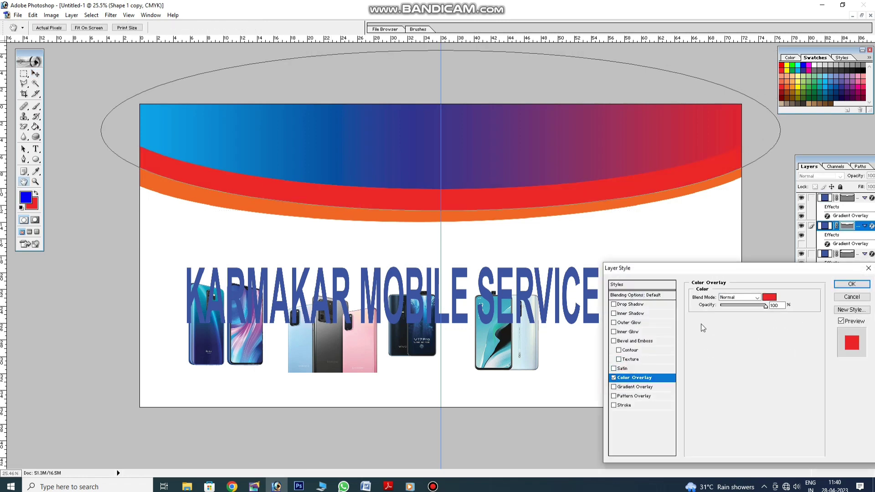
{"action": "left_click", "coordinate": [769, 295]}
{"action": "left_click", "coordinate": [160, 121]}
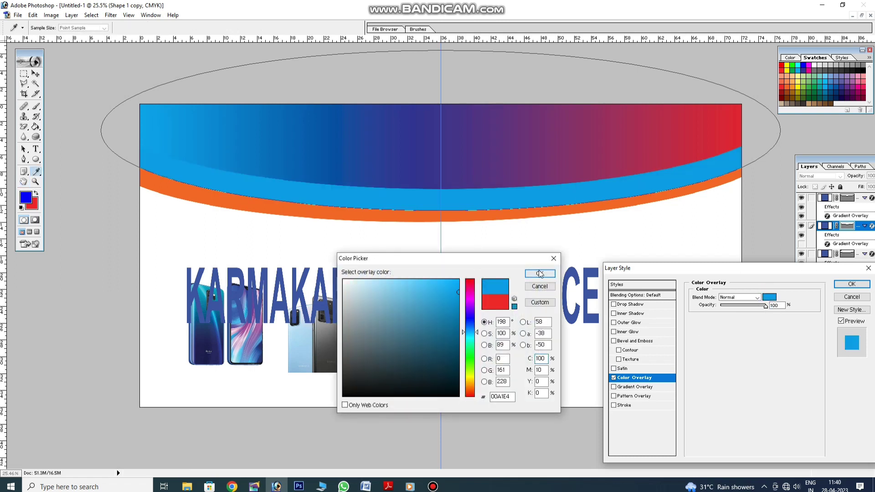
{"action": "left_click", "coordinate": [800, 68]}
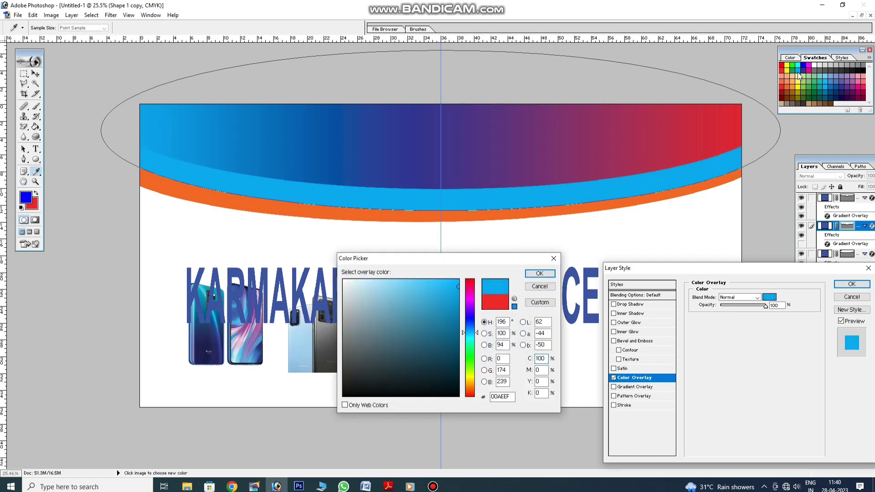
{"action": "key", "text": "Return"}
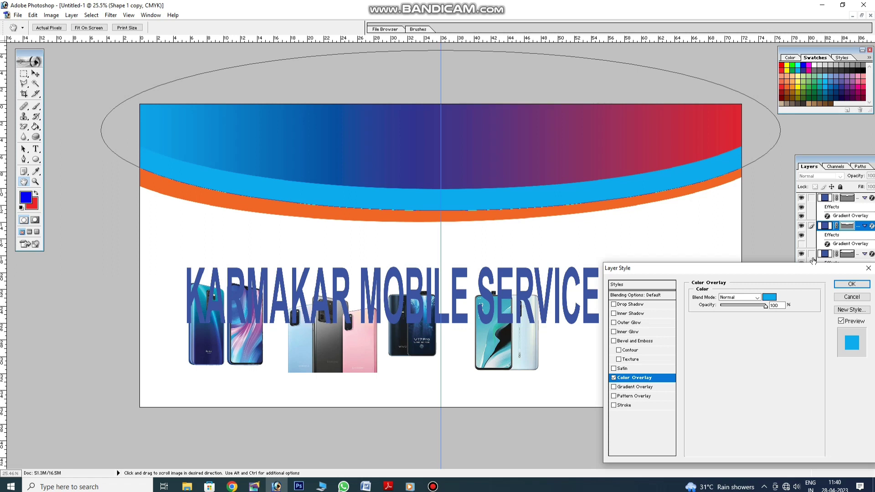
{"action": "left_click", "coordinate": [852, 284]}
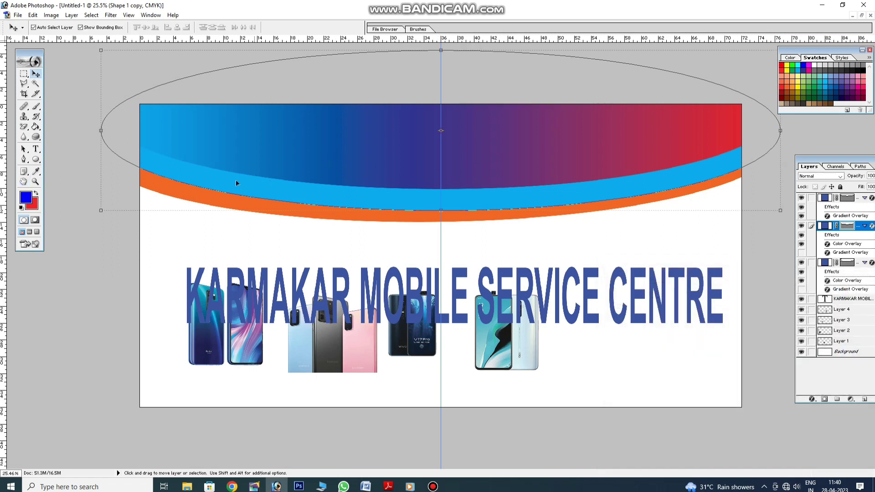
Step: Reposition the cyan arc and top gradient arc so orange shows on the left
{"action": "left_click_drag", "start_coordinate": [245, 157], "coordinate": [246, 169]}
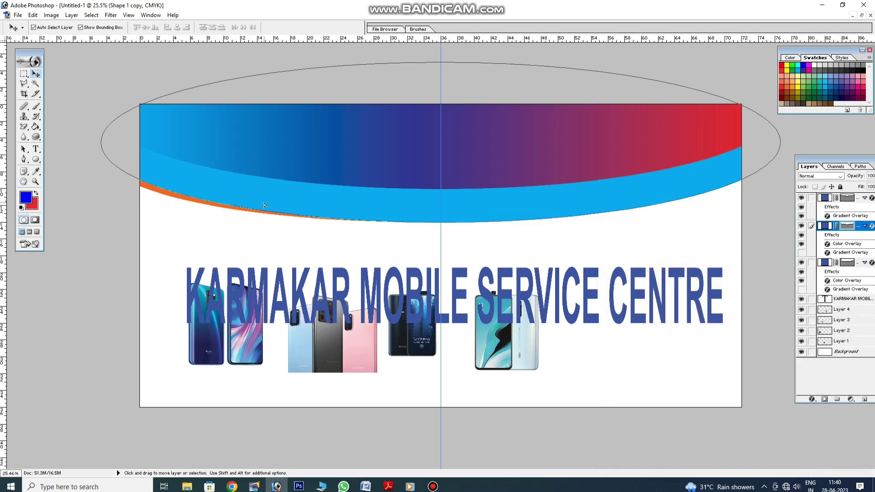
{"action": "left_click_drag", "start_coordinate": [100, 225], "coordinate": [101, 215]}
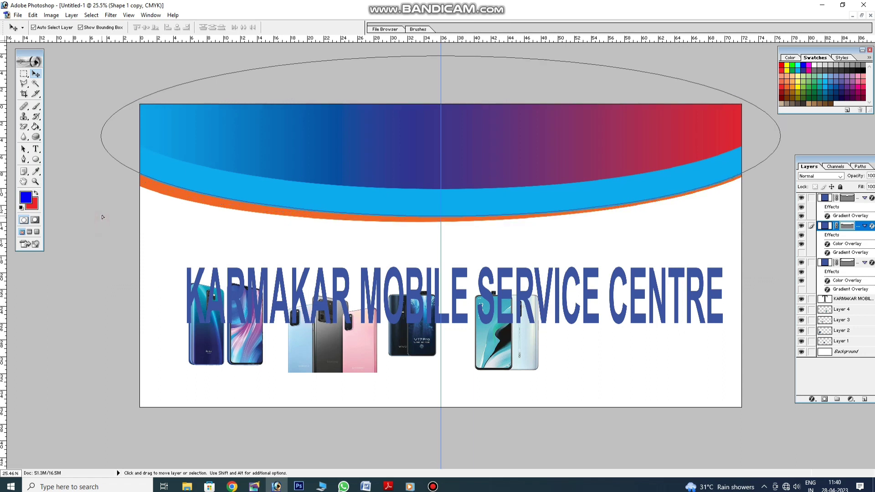
{"action": "key", "text": "ctrl+j"}
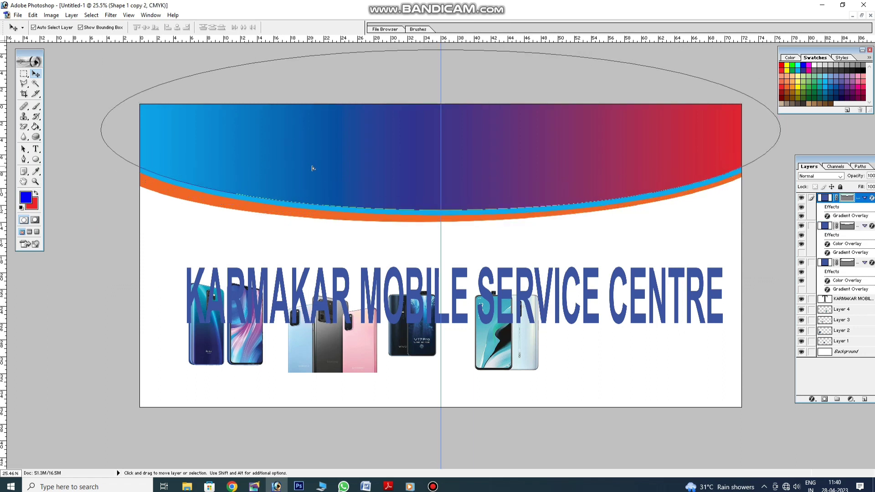
{"action": "left_click", "coordinate": [303, 204]}
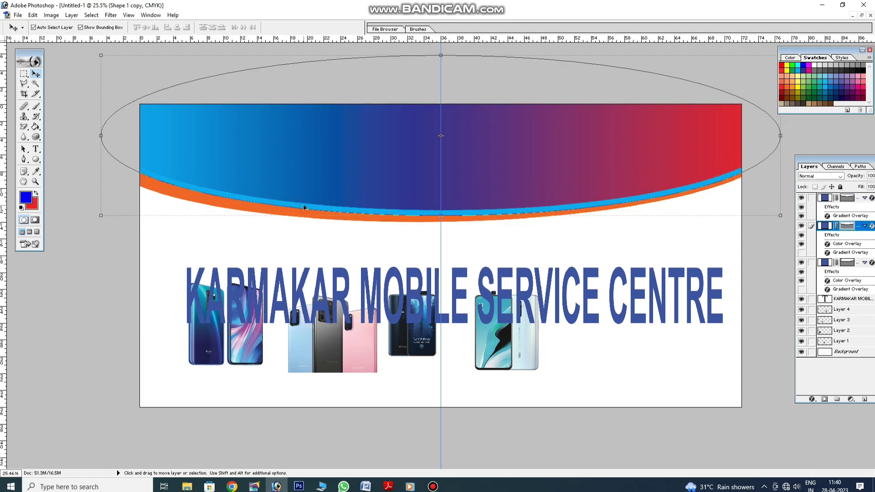
{"action": "left_click_drag", "start_coordinate": [304, 207], "coordinate": [303, 214]}
{"action": "left_click", "coordinate": [315, 171]}
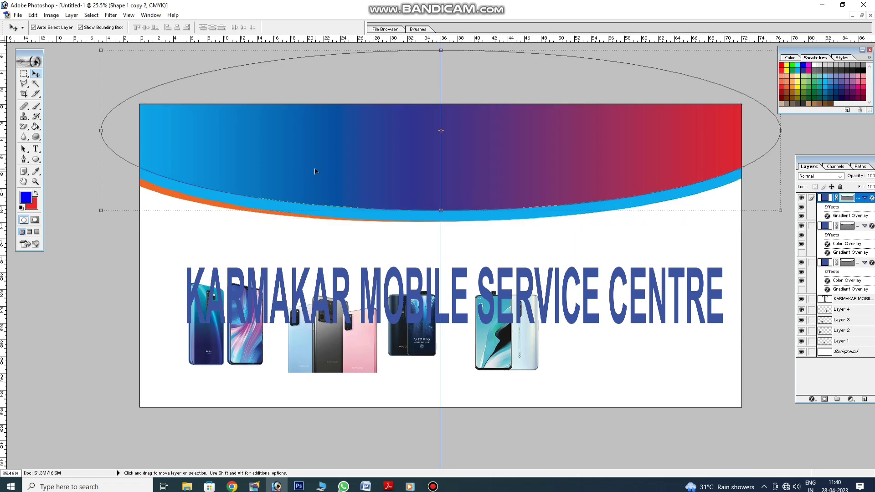
{"action": "key", "text": "shift+Down"}
{"action": "key", "text": "shift+Down"}
{"action": "key", "text": "shift+Down"}
Step: Reshape the cyan arc by raising its bottom-left corner and lowering its bottom-right corner
{"action": "left_click", "coordinate": [241, 231]}
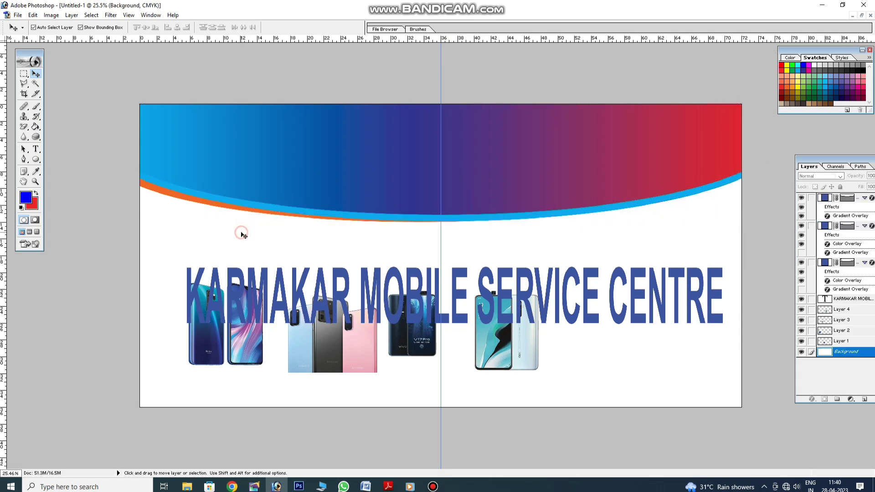
{"action": "left_click", "coordinate": [267, 205]}
{"action": "left_click_drag", "start_coordinate": [101, 223], "coordinate": [101, 218]}
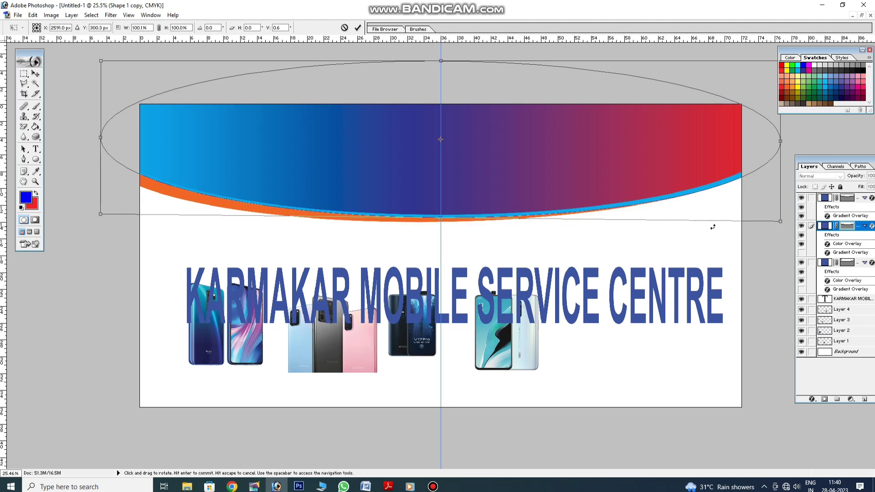
{"action": "left_click_drag", "start_coordinate": [781, 222], "coordinate": [782, 227]}
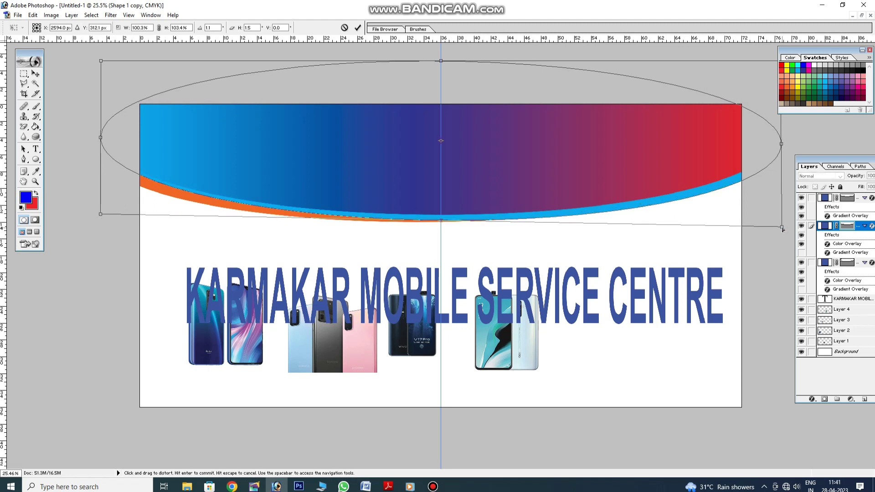
{"action": "key", "text": "Return"}
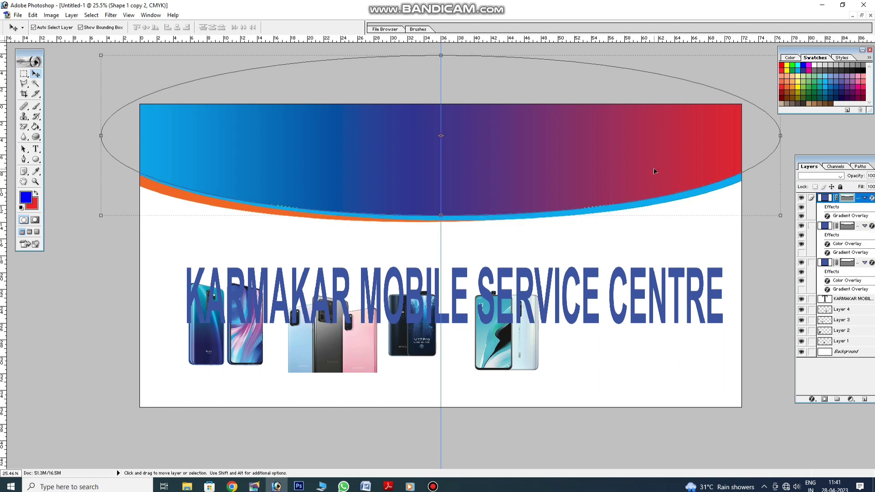
{"action": "left_click", "coordinate": [666, 247]}
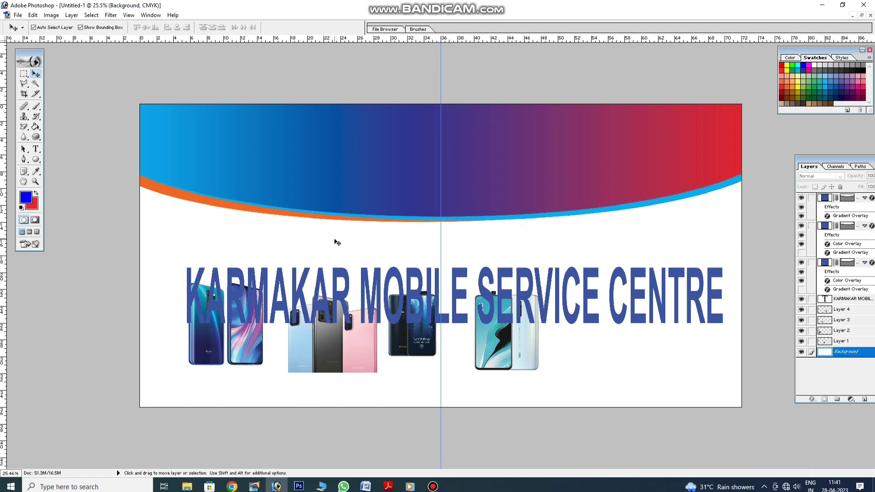
Step: Stretch the curved header shape slightly downward and move the title up into the header
{"action": "left_click", "coordinate": [310, 221]}
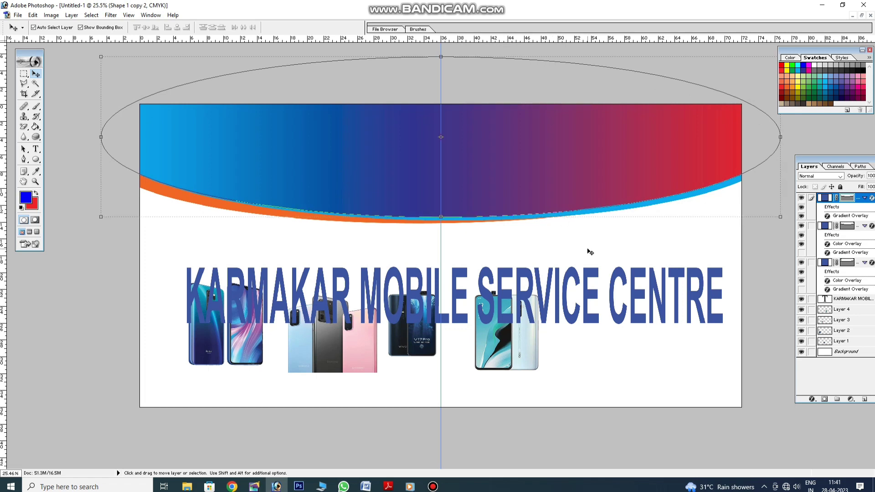
{"action": "left_click", "coordinate": [588, 249]}
{"action": "left_click", "coordinate": [614, 212]}
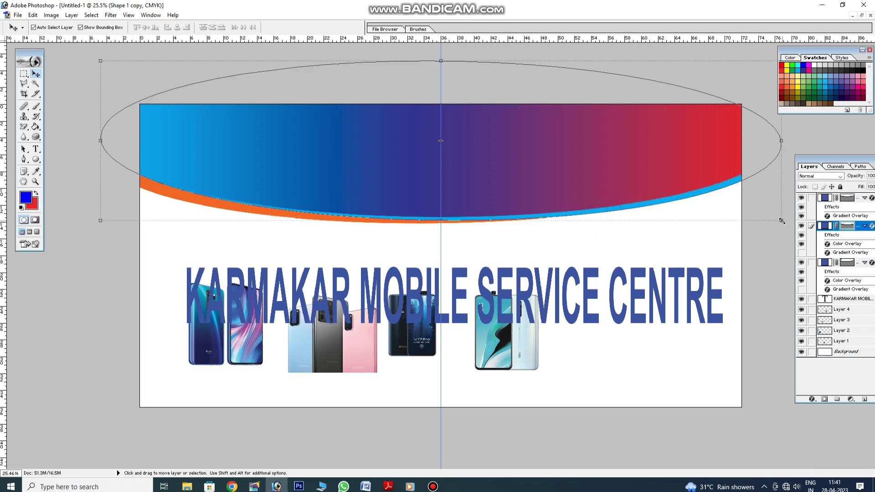
{"action": "left_click_drag", "start_coordinate": [782, 221], "coordinate": [782, 224]}
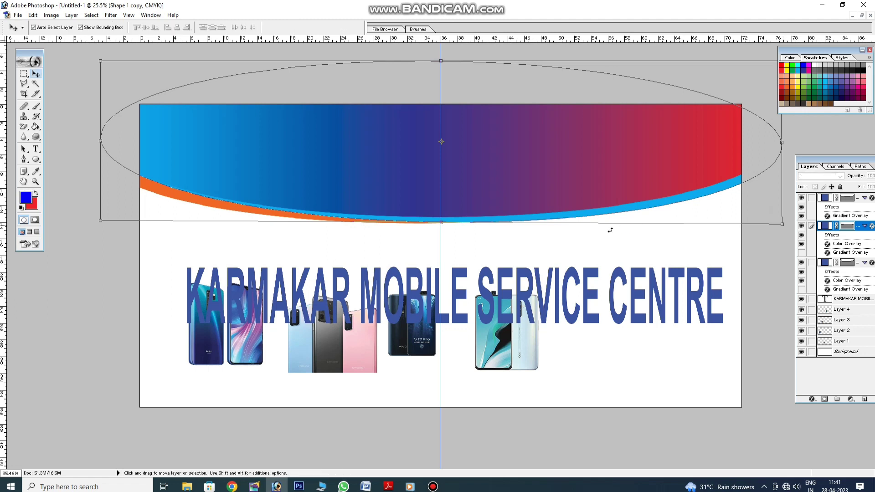
{"action": "left_click", "coordinate": [593, 237]}
{"action": "left_click_drag", "start_coordinate": [587, 247], "coordinate": [585, 146]}
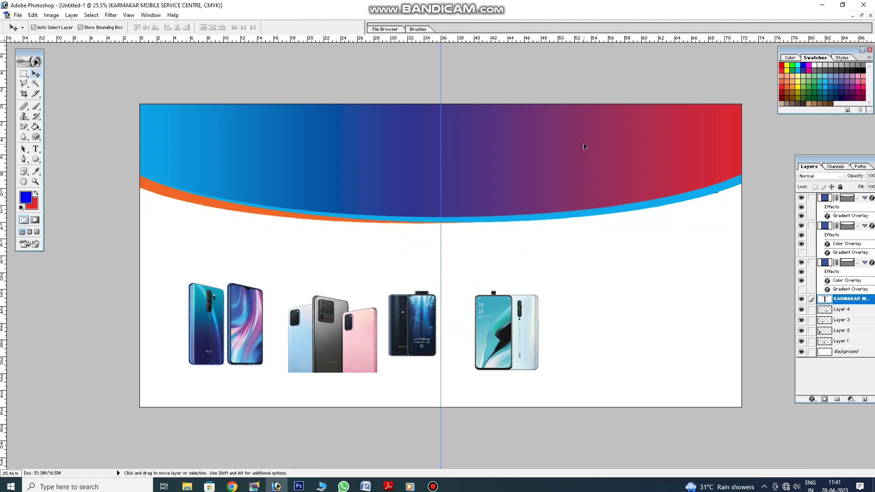
Step: Bring the title layer to the front, shift it up-left, and add a white FFFFFF Color Overlay
{"action": "key", "text": "ctrl+shift+bracketright"}
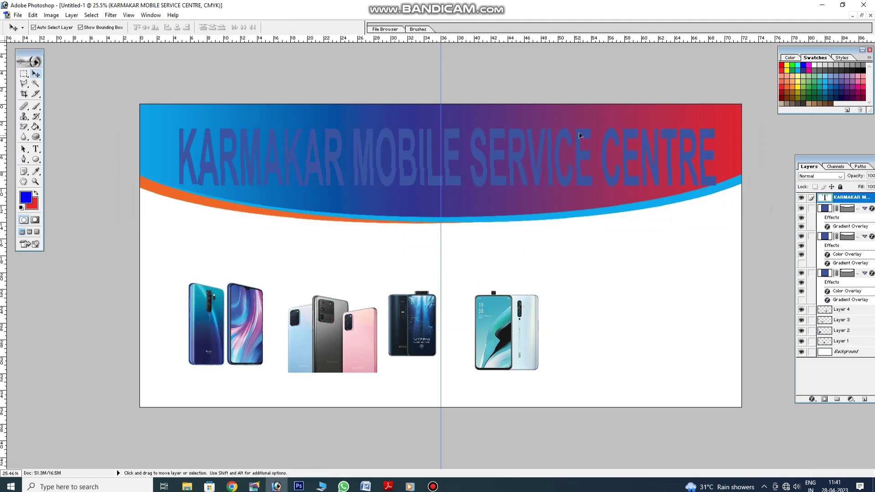
{"action": "left_click_drag", "start_coordinate": [585, 147], "coordinate": [575, 132]}
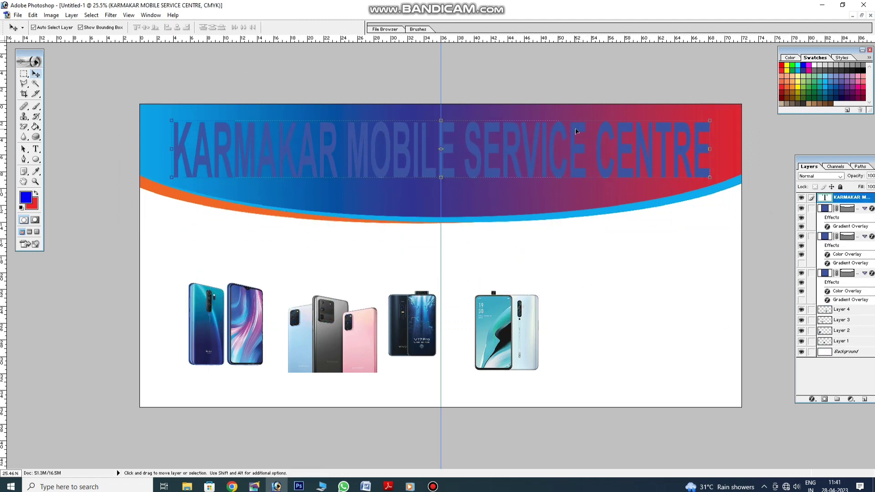
{"action": "left_click", "coordinate": [811, 398]}
{"action": "left_click", "coordinate": [816, 362]}
{"action": "left_click", "coordinate": [771, 298]}
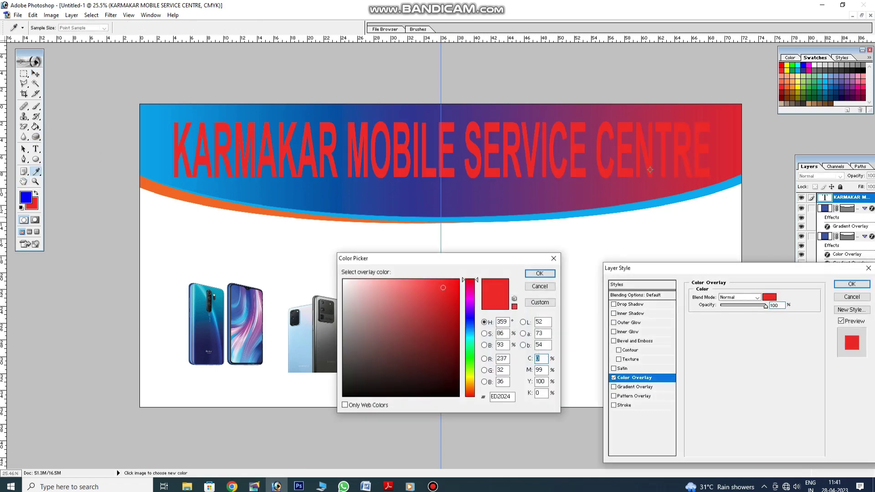
{"action": "left_click", "coordinate": [787, 66]}
{"action": "left_click", "coordinate": [312, 250]}
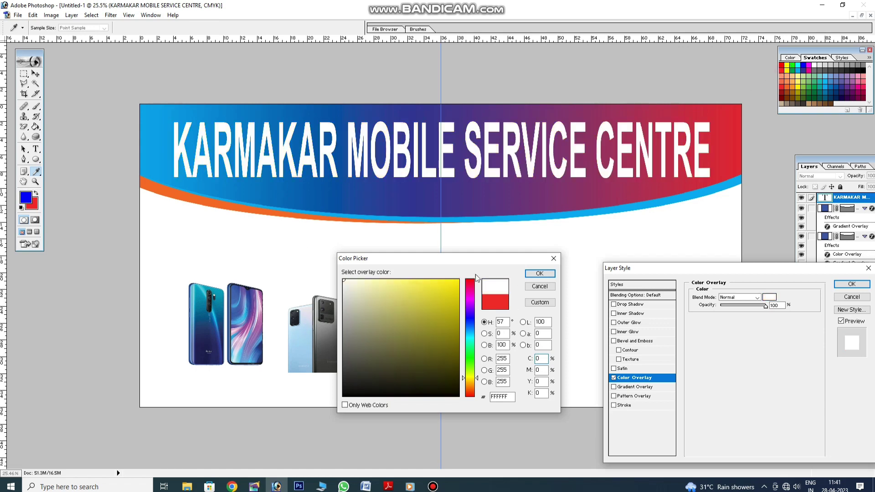
{"action": "left_click", "coordinate": [534, 274]}
{"action": "left_click", "coordinate": [839, 286]}
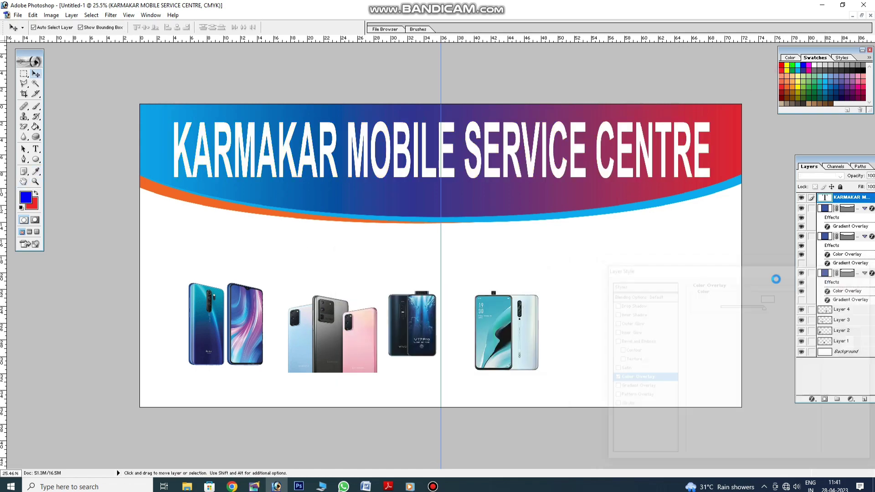
{"action": "left_click", "coordinate": [36, 149]}
Step: Change the title's font to Aurora BdCn BT Bold
{"action": "left_click", "coordinate": [192, 164]}
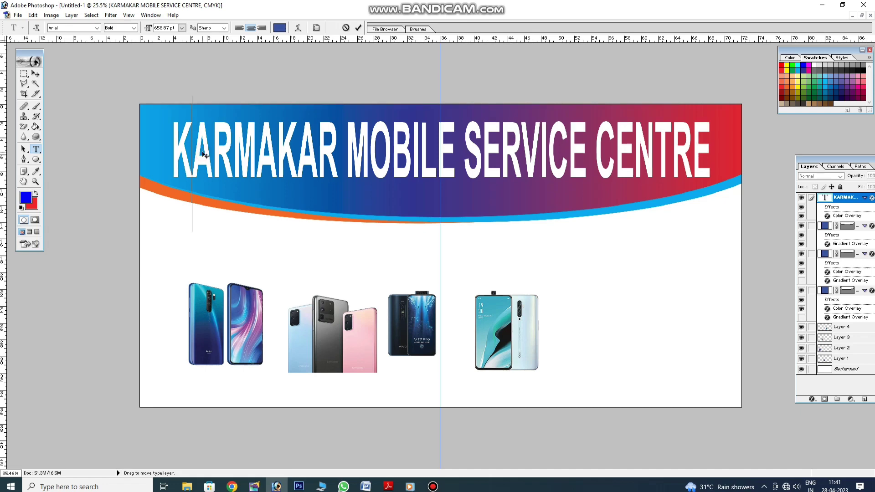
{"action": "key", "text": "ctrl+a"}
{"action": "left_click", "coordinate": [73, 28]}
{"action": "key", "text": "Down"}
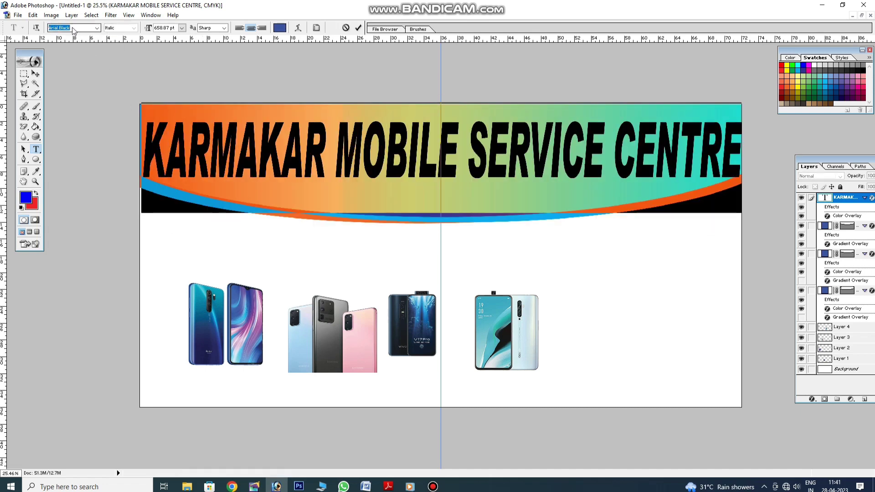
{"action": "key", "text": "Down"}
{"action": "key", "text": "Down"}
{"action": "key", "text": "Down"}
{"action": "key", "text": "Down"}
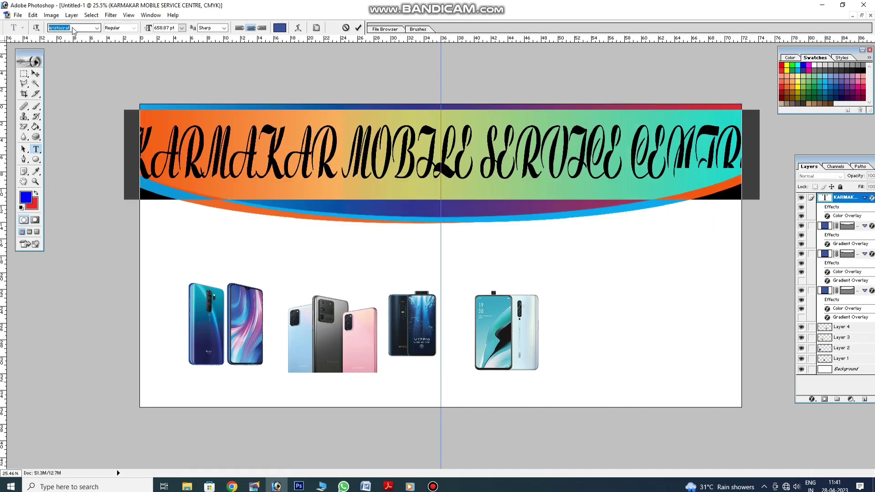
{"action": "key", "text": "Down"}
{"action": "key", "text": "Down"}
{"action": "key", "text": "Down"}
{"action": "key", "text": "Down"}
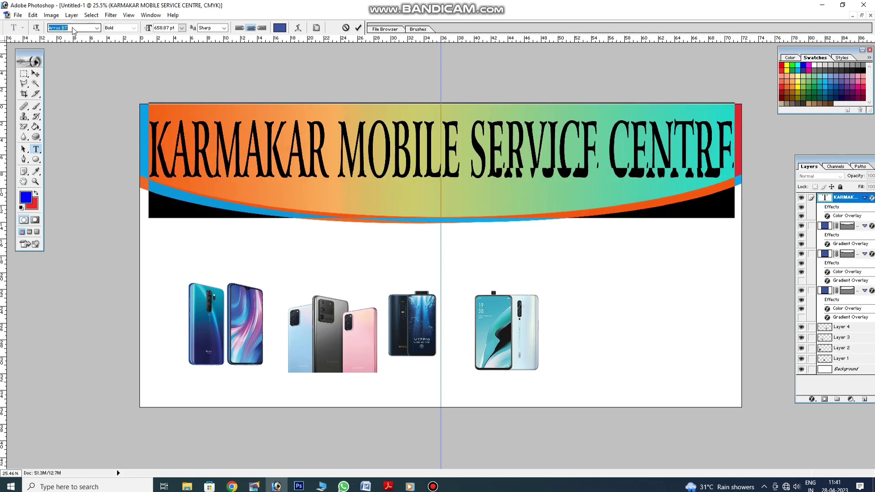
{"action": "key", "text": "Down"}
{"action": "key", "text": "Down"}
{"action": "key", "text": "Down"}
{"action": "key", "text": "Down"}
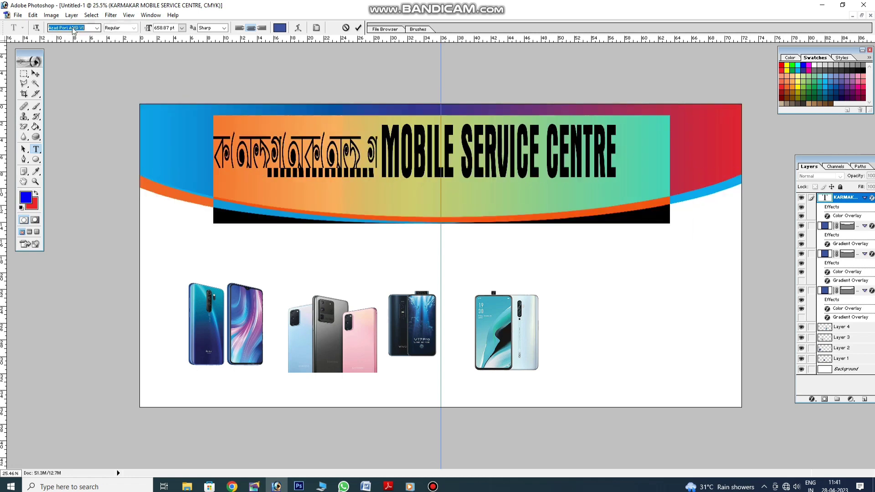
{"action": "key", "text": "Down"}
{"action": "key", "text": "Return"}
{"action": "left_click", "coordinate": [35, 73]}
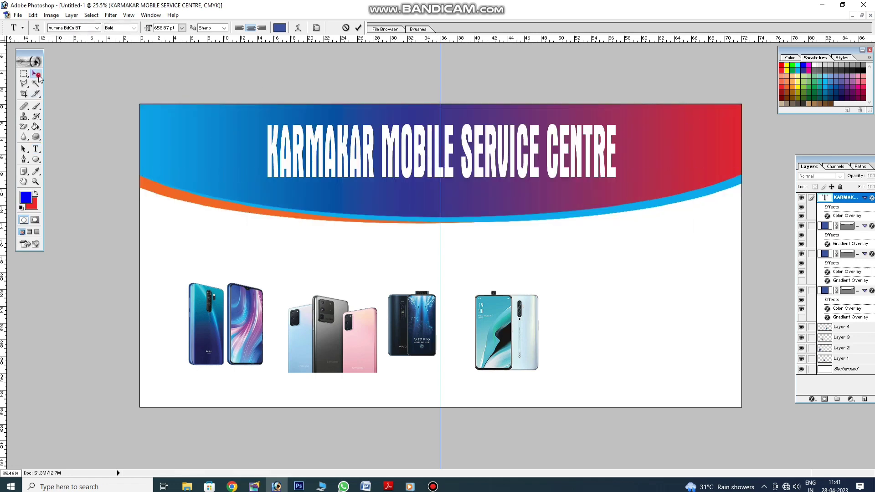
Step: Stretch the title across the full header width and nudge it up near the top
{"action": "key", "text": "ctrl+t"}
{"action": "left_click_drag", "start_coordinate": [267, 151], "coordinate": [144, 135]}
{"action": "left_click_drag", "start_coordinate": [616, 150], "coordinate": [731, 148]}
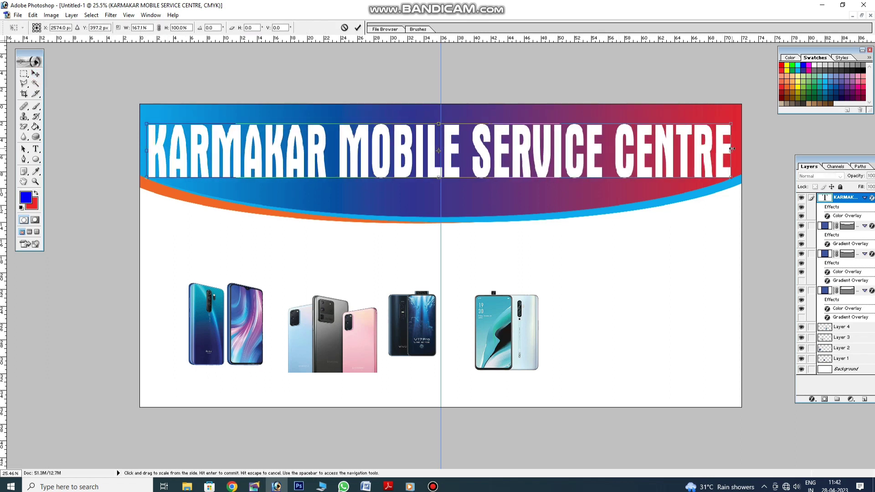
{"action": "key", "text": "Return"}
{"action": "left_click_drag", "start_coordinate": [522, 149], "coordinate": [525, 147]}
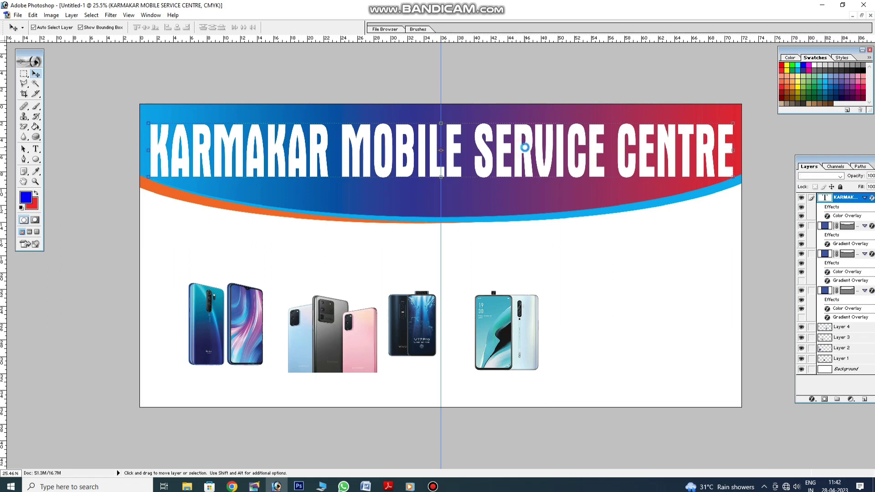
{"action": "key", "text": "Up"}
{"action": "key", "text": "Up"}
{"action": "key", "text": "Up"}
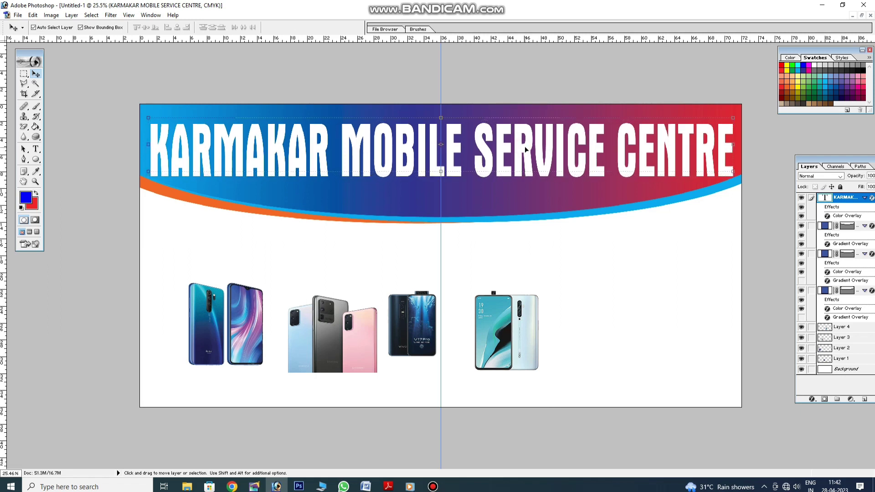
{"action": "key", "text": "shift+Up"}
{"action": "key", "text": "shift+Up"}
{"action": "key", "text": "shift+Up"}
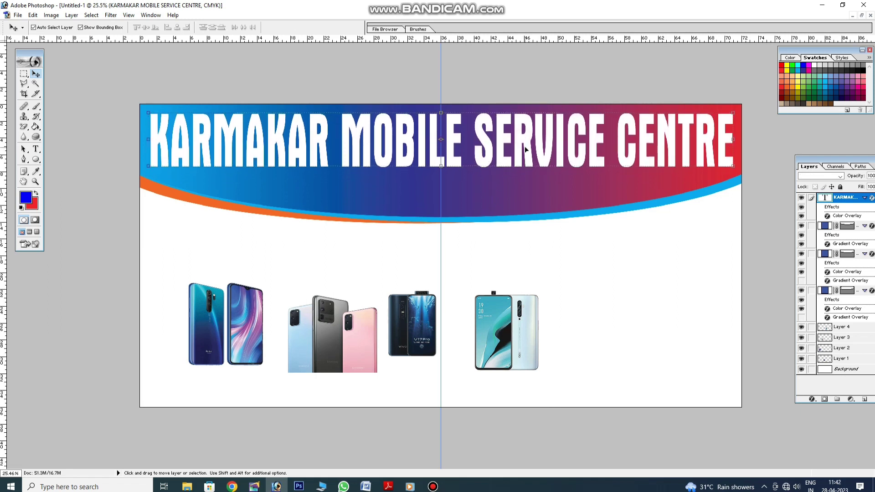
Step: Add a black Drop Shadow to the title: 100% opacity, distance 27, spread 35, size 5
{"action": "left_click", "coordinate": [810, 401]}
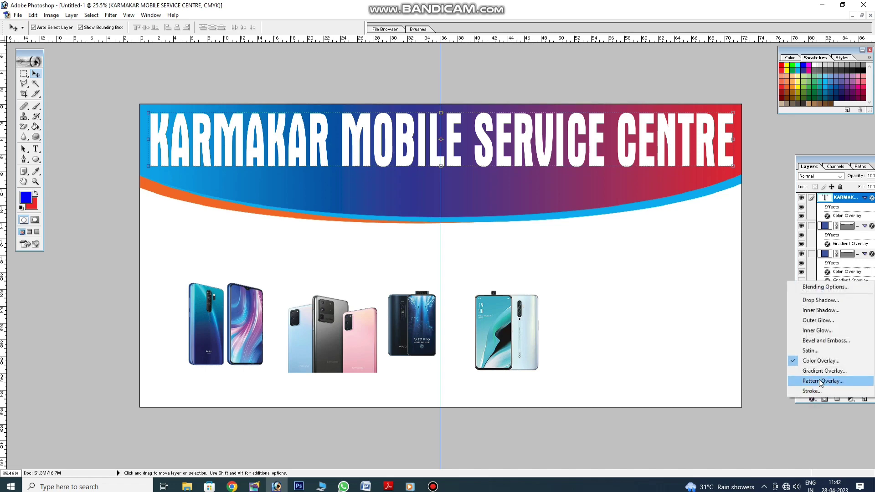
{"action": "left_click", "coordinate": [823, 301]}
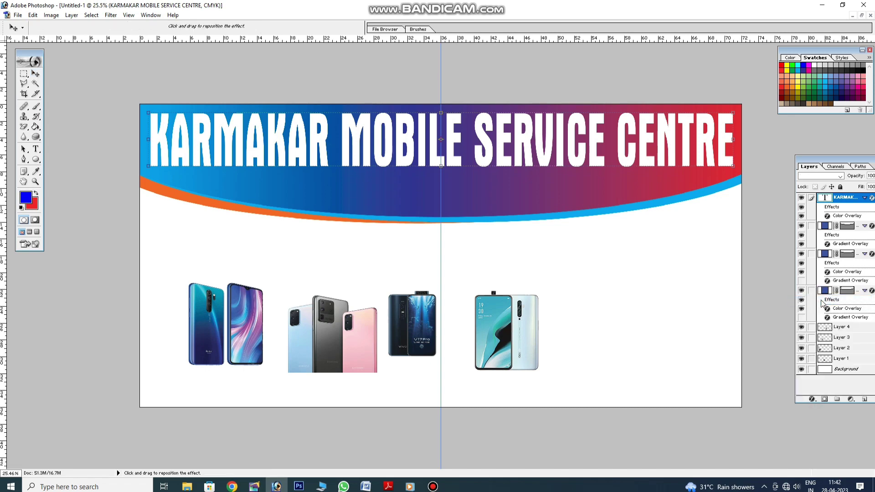
{"action": "left_click_drag", "start_coordinate": [756, 310], "coordinate": [767, 308]}
{"action": "left_click", "coordinate": [770, 297]}
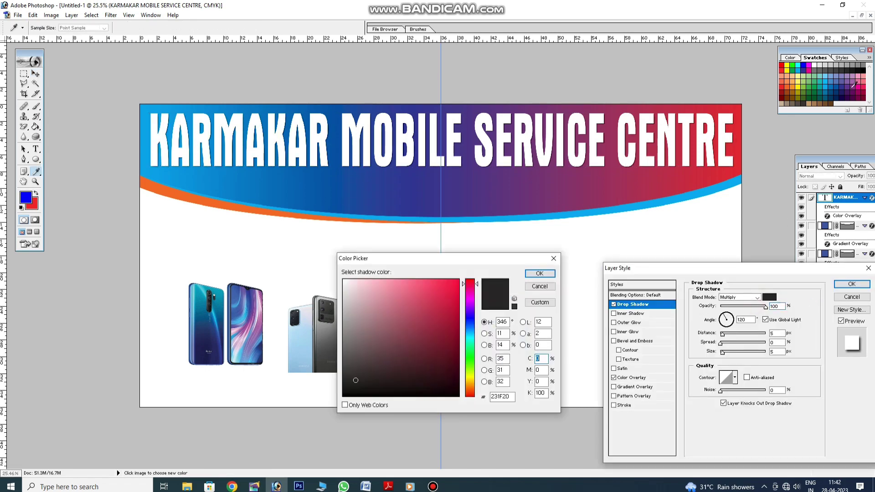
{"action": "left_click", "coordinate": [866, 67]}
{"action": "key", "text": "Return"}
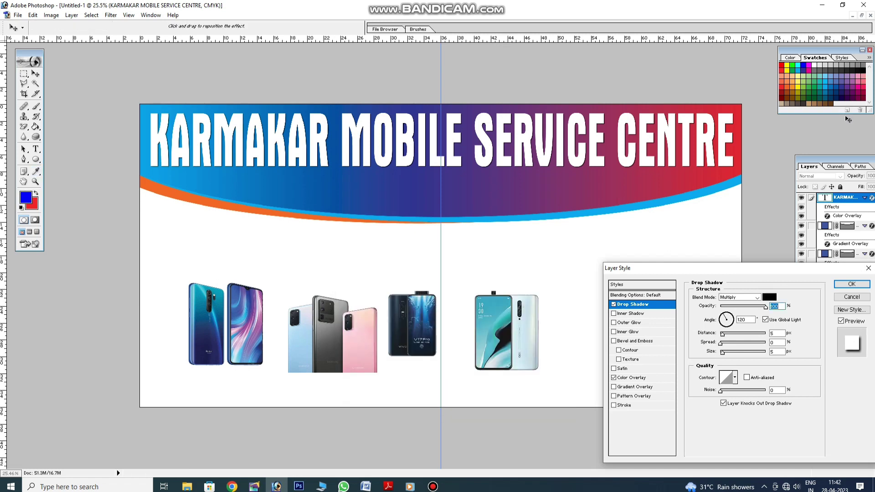
{"action": "left_click_drag", "start_coordinate": [739, 332], "coordinate": [738, 345]}
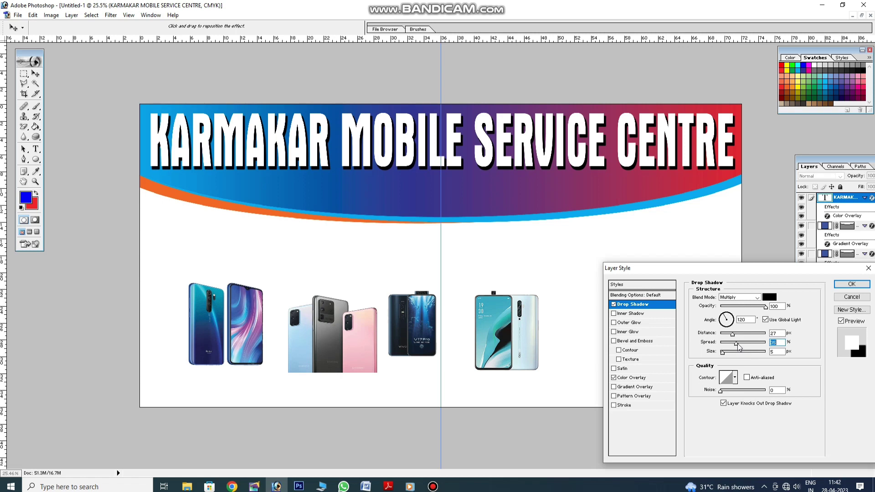
{"action": "left_click", "coordinate": [775, 352]}
{"action": "key", "text": "Up"}
{"action": "key", "text": "Up"}
{"action": "key", "text": "Up"}
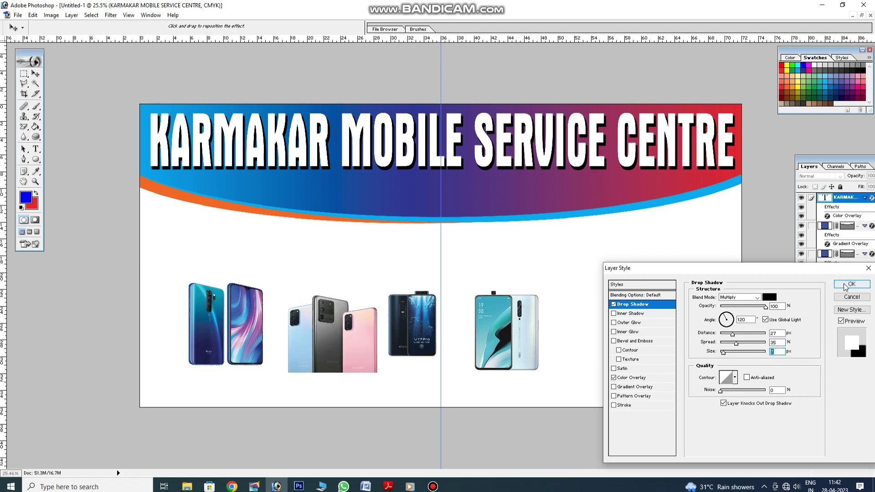
{"action": "left_click", "coordinate": [852, 284]}
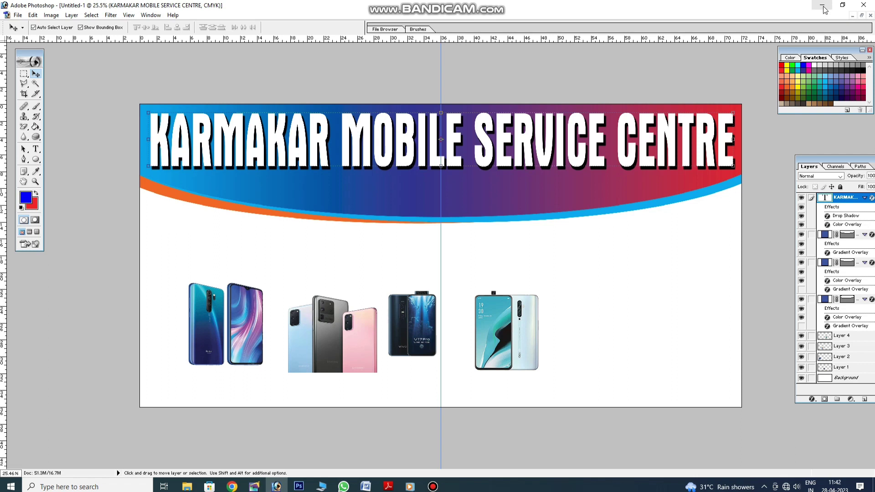
Step: Browse to PHOTOSHOP + PAGEMAKER > PHOTOSHOP > New Background 2016 and open image 1.jpg in Photoshop
{"action": "left_click", "coordinate": [824, 7]}
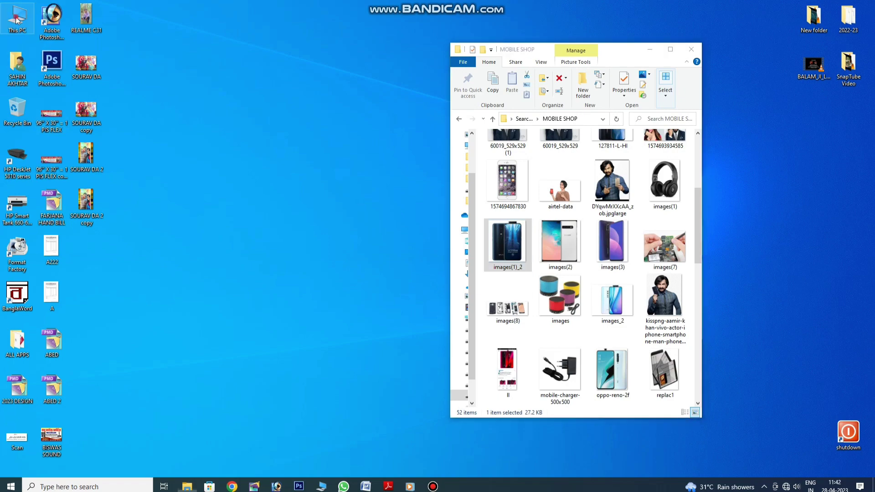
{"action": "key", "text": "super+e"}
{"action": "double_click", "coordinate": [579, 362]}
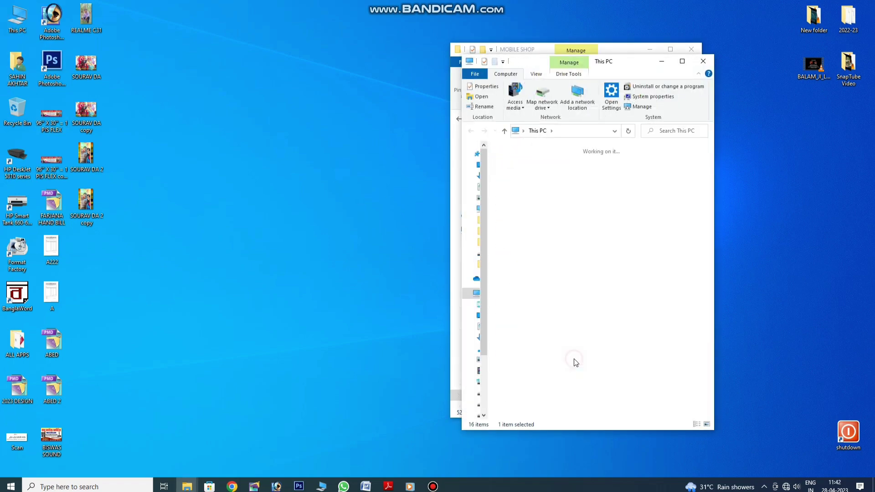
{"action": "double_click", "coordinate": [675, 175]}
{"action": "double_click", "coordinate": [566, 201]}
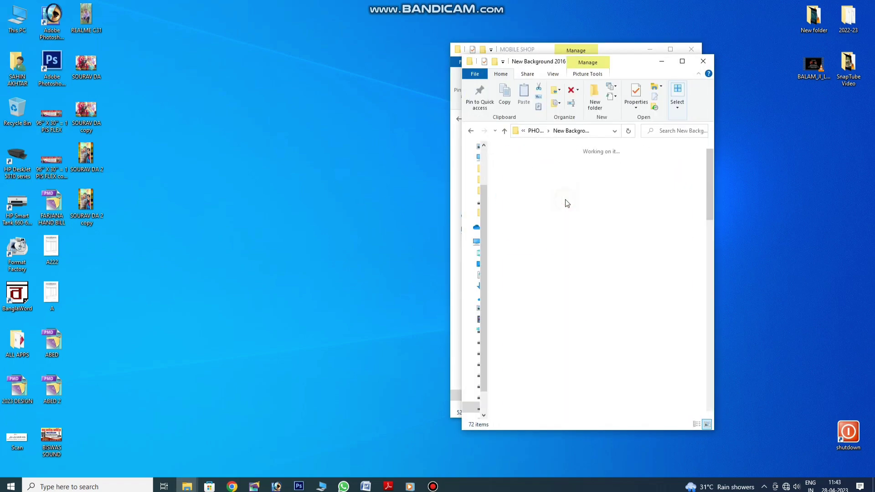
{"action": "left_click_drag", "start_coordinate": [676, 397], "coordinate": [52, 17]}
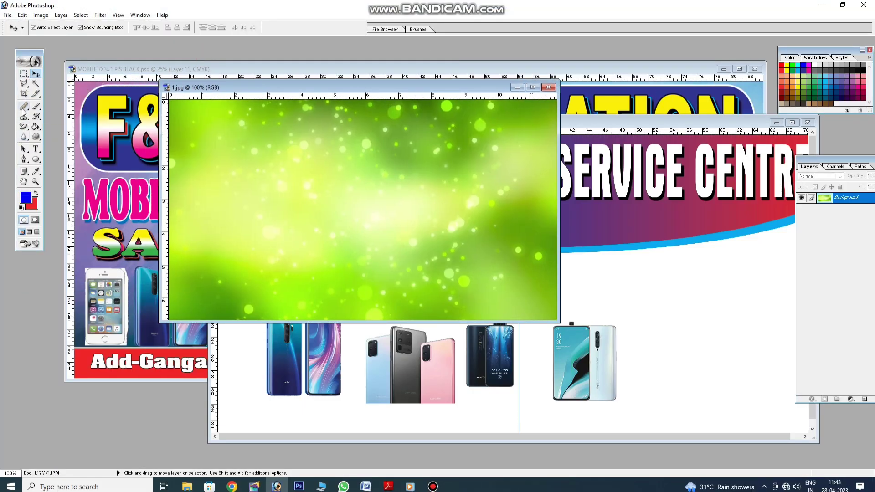
Step: Crop 1.jpg to a thin green strip and drag it into the Untitled-1 banner
{"action": "left_click", "coordinate": [25, 93]}
{"action": "left_click_drag", "start_coordinate": [411, 153], "coordinate": [419, 153]}
{"action": "key", "text": "Return"}
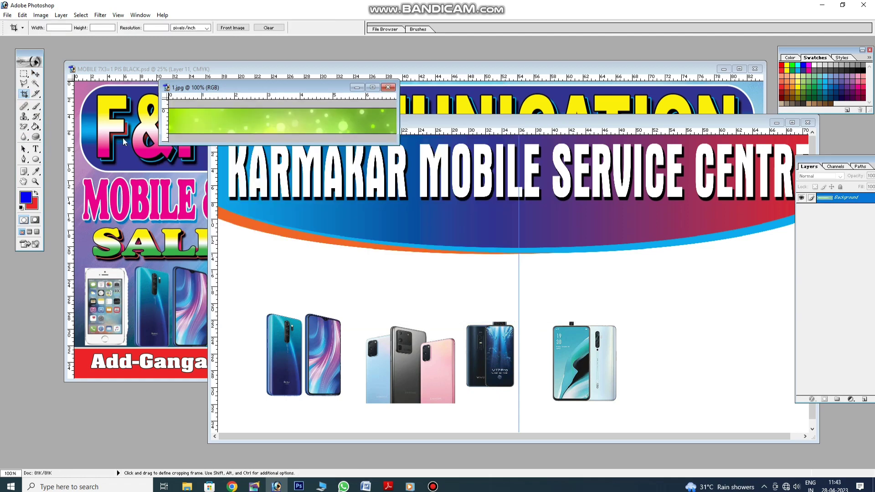
{"action": "left_click", "coordinate": [36, 74]}
{"action": "left_click_drag", "start_coordinate": [282, 121], "coordinate": [442, 214]}
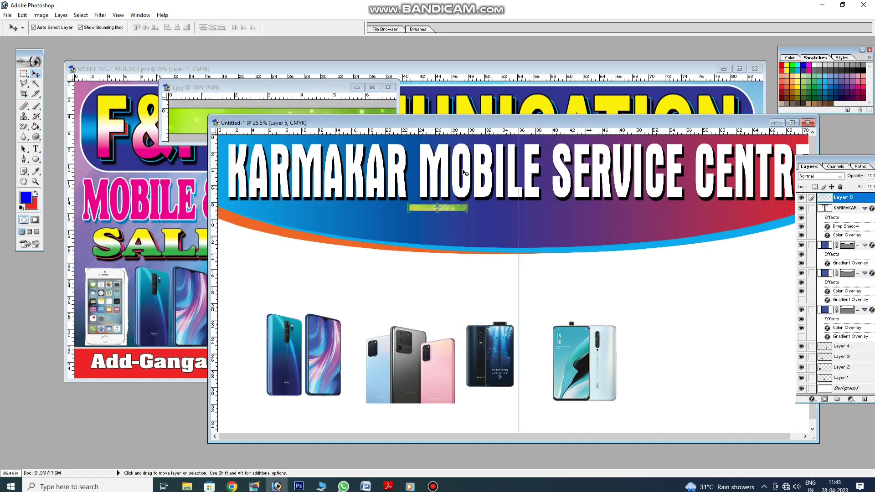
Step: Close 1.jpg without saving, maximize the banner, and enlarge the strip below the title
{"action": "left_click", "coordinate": [388, 88]}
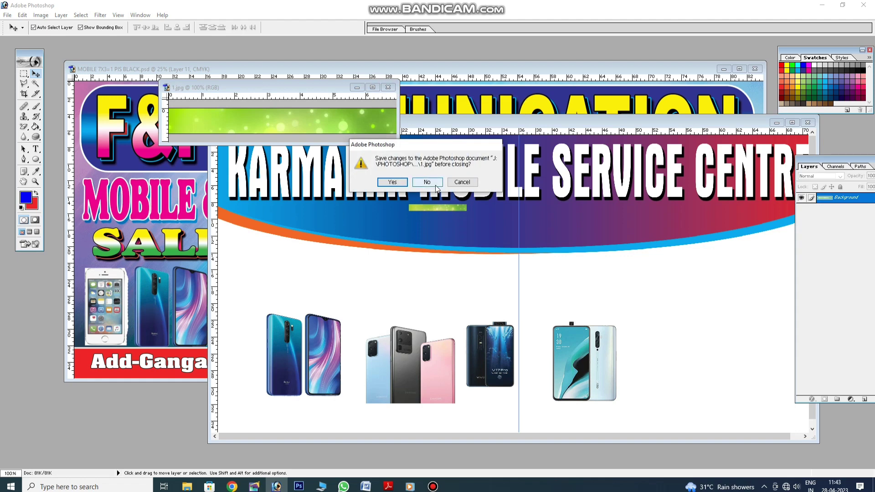
{"action": "left_click", "coordinate": [411, 185]}
{"action": "double_click", "coordinate": [385, 122]}
{"action": "left_click_drag", "start_coordinate": [389, 181], "coordinate": [554, 201]}
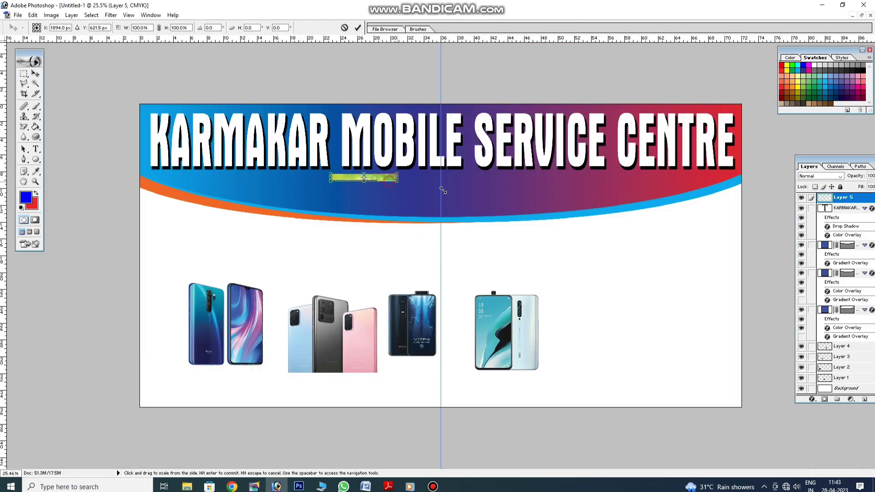
{"action": "key", "text": "Return"}
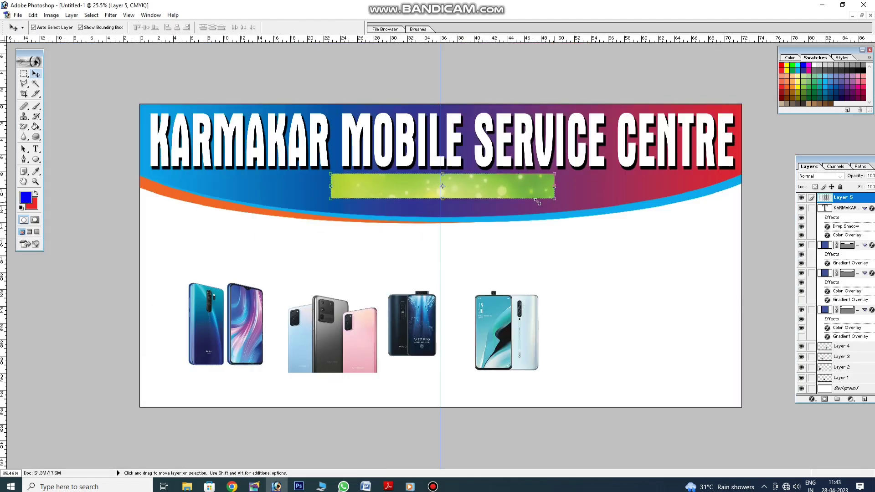
Step: Erase both ends of the green strip with a 771 px soft eraser brush
{"action": "left_click", "coordinate": [24, 128]}
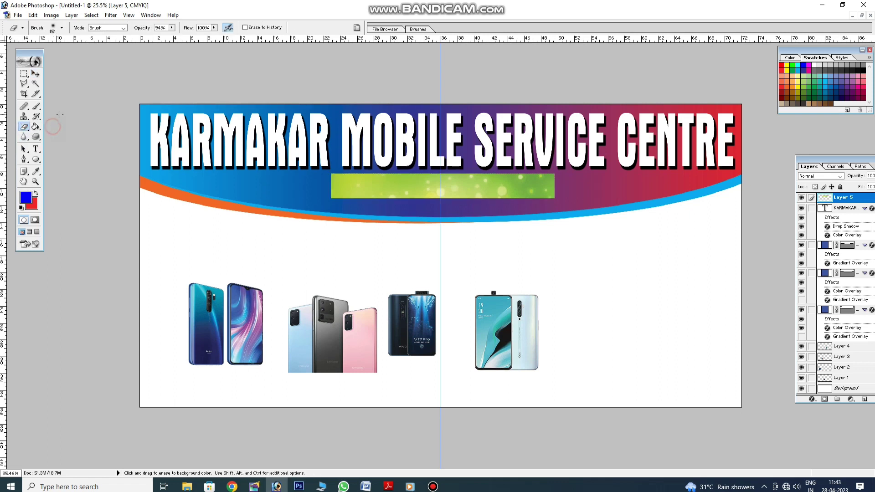
{"action": "left_click", "coordinate": [62, 29]}
{"action": "scroll", "coordinate": [63, 115], "scroll_direction": "down", "scroll_amount": 2}
{"action": "scroll", "coordinate": [62, 116], "scroll_direction": "down", "scroll_amount": 2}
{"action": "scroll", "coordinate": [63, 115], "scroll_direction": "down", "scroll_amount": 2}
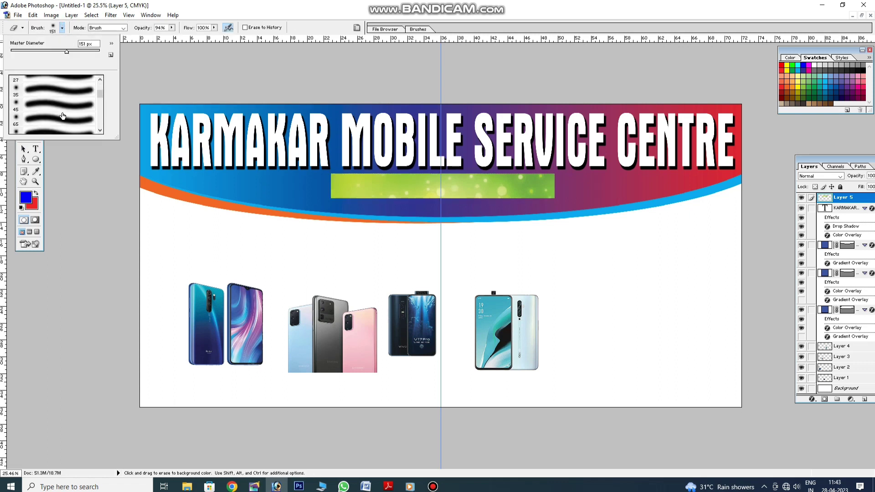
{"action": "scroll", "coordinate": [62, 116], "scroll_direction": "down", "scroll_amount": 2}
{"action": "left_click", "coordinate": [58, 106]}
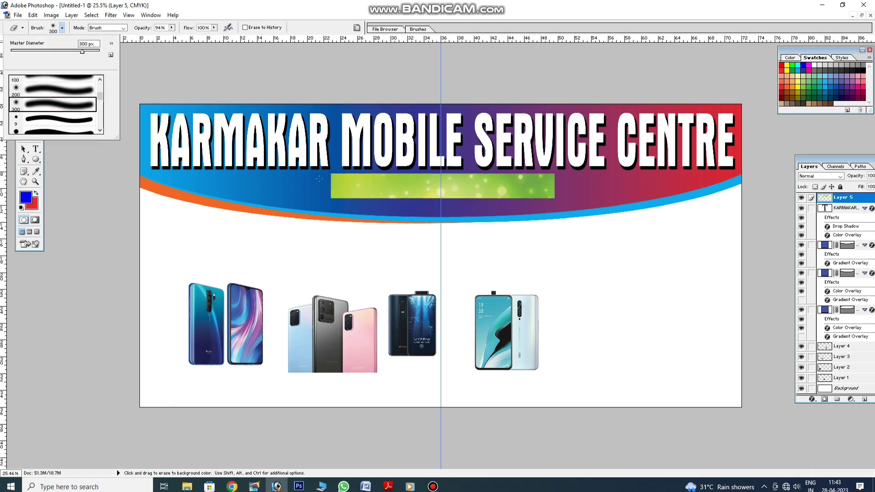
{"action": "left_click", "coordinate": [89, 51]}
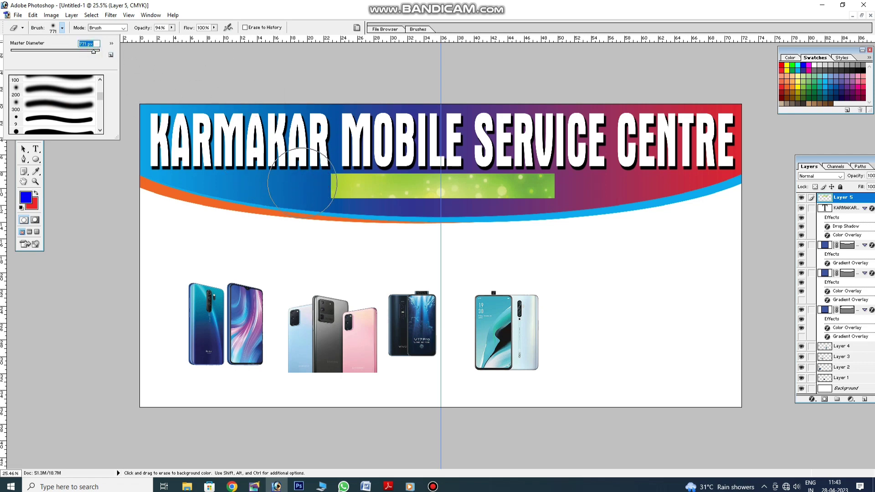
{"action": "type", "text": "771"}
{"action": "key", "text": "Return"}
{"action": "mouse_move", "coordinate": [328, 185]}
{"action": "left_mouse_down"}
{"action": "mouse_move", "coordinate": [304, 185]}
{"action": "mouse_move", "coordinate": [314, 190]}
{"action": "left_mouse_up"}
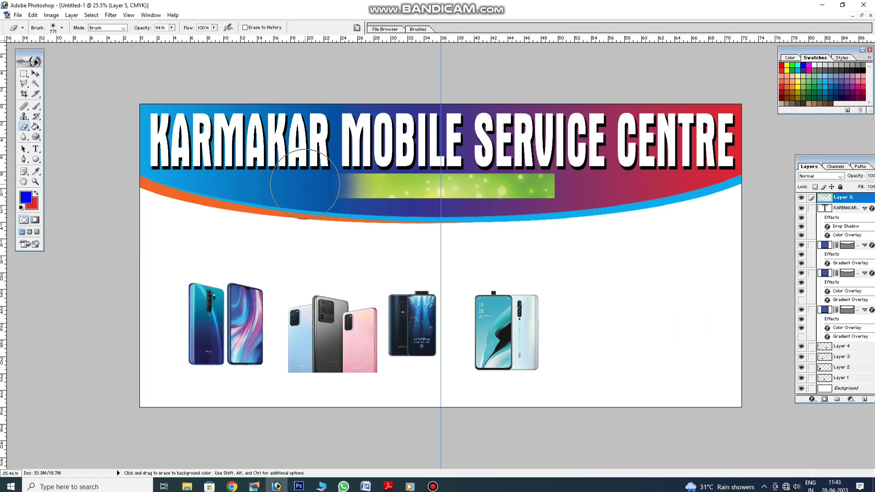
{"action": "left_click_drag", "start_coordinate": [602, 187], "coordinate": [581, 186]}
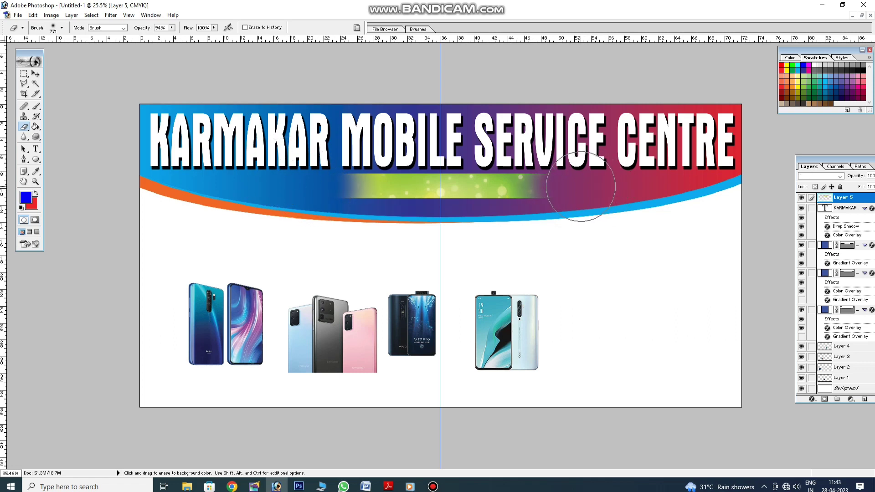
Step: Lower the green strip slightly and stretch it wider beneath the title
{"action": "left_click", "coordinate": [35, 73]}
{"action": "left_click_drag", "start_coordinate": [471, 188], "coordinate": [469, 194]}
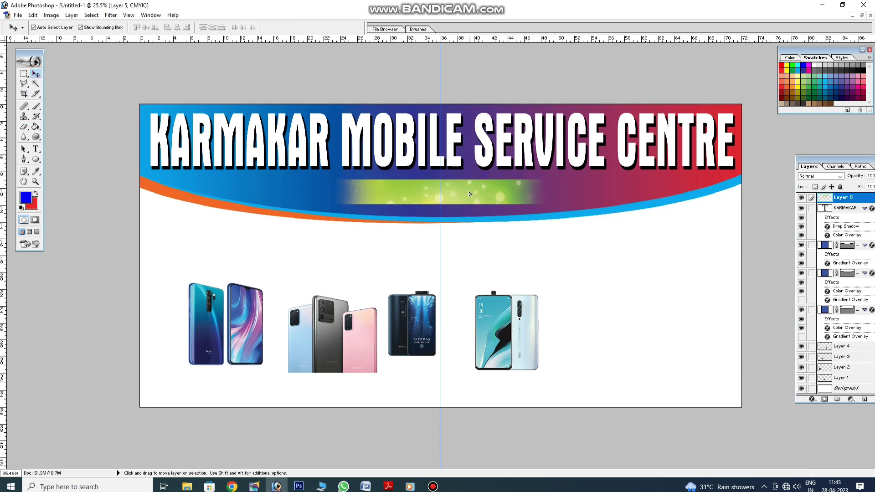
{"action": "left_click_drag", "start_coordinate": [529, 192], "coordinate": [577, 190]}
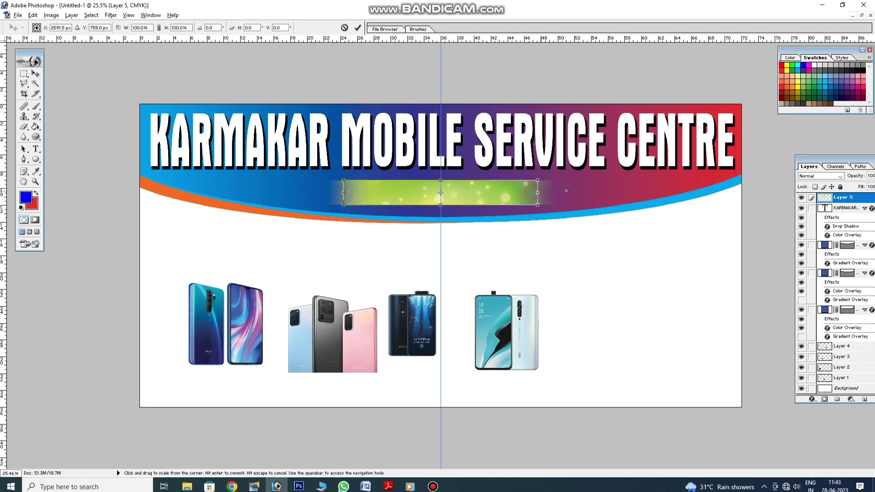
{"action": "key", "text": "Return"}
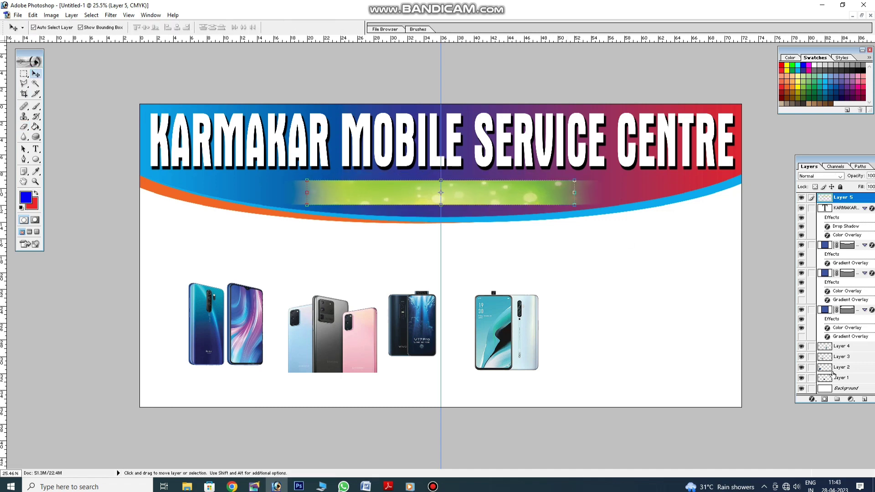
Step: Add a Gradient Overlay layer style to the strip
{"action": "left_click", "coordinate": [812, 399]}
{"action": "left_click", "coordinate": [824, 362]}
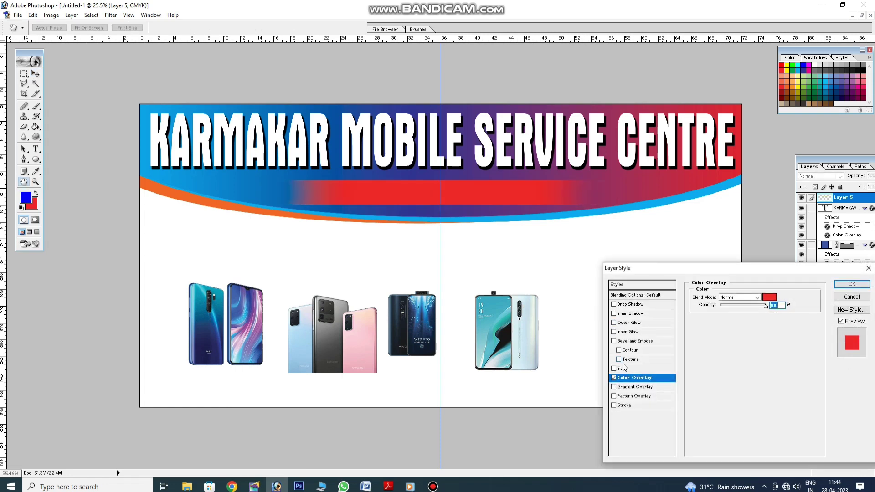
{"action": "left_click", "coordinate": [614, 387]}
{"action": "left_click", "coordinate": [645, 388]}
{"action": "left_click", "coordinate": [742, 317]}
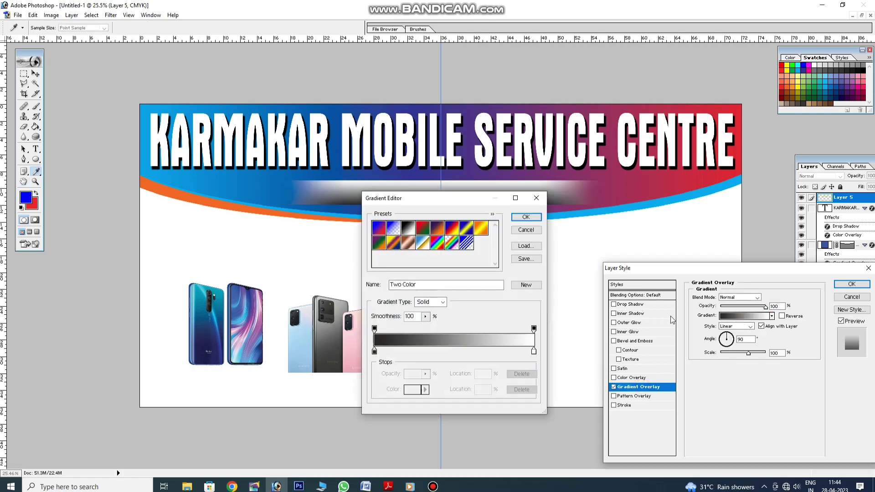
Step: Make the gradient's left colour stop red
{"action": "left_click", "coordinate": [375, 351]}
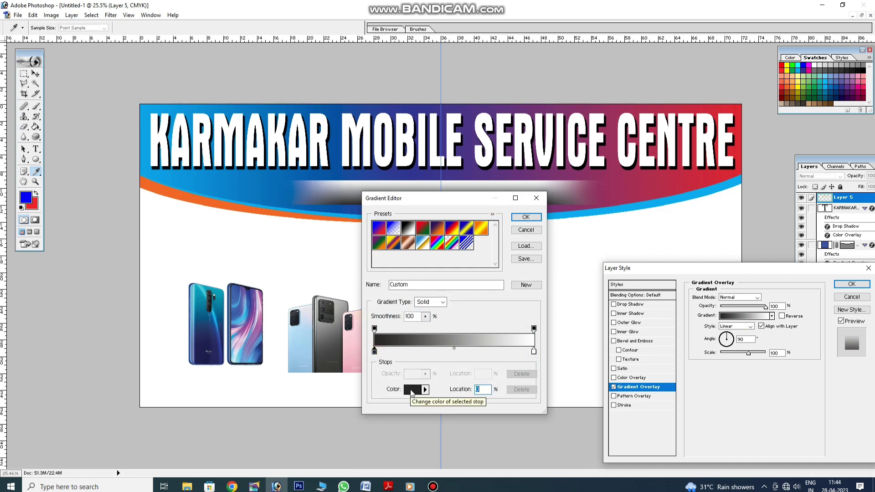
{"action": "left_click", "coordinate": [411, 392]}
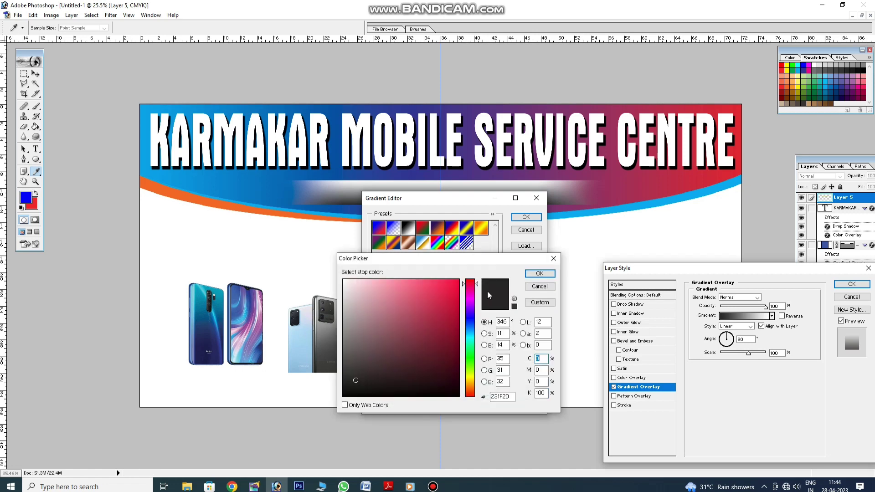
{"action": "left_click", "coordinate": [539, 274]}
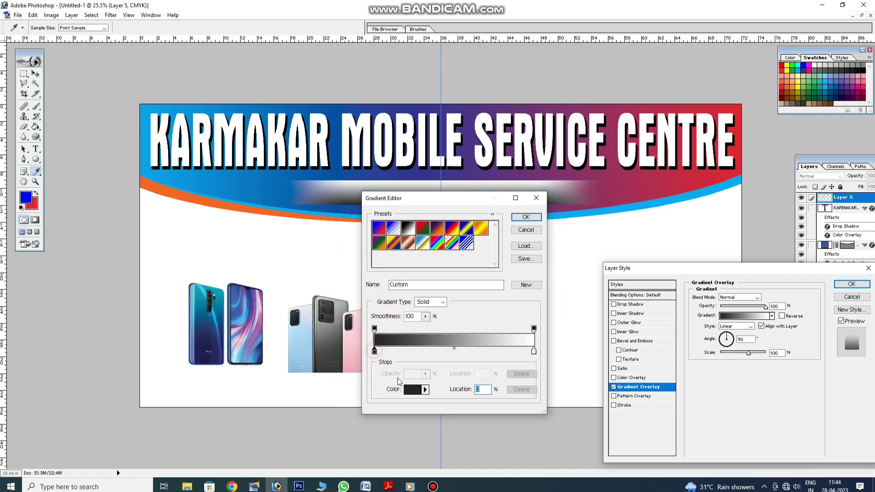
{"action": "left_click", "coordinate": [781, 67]}
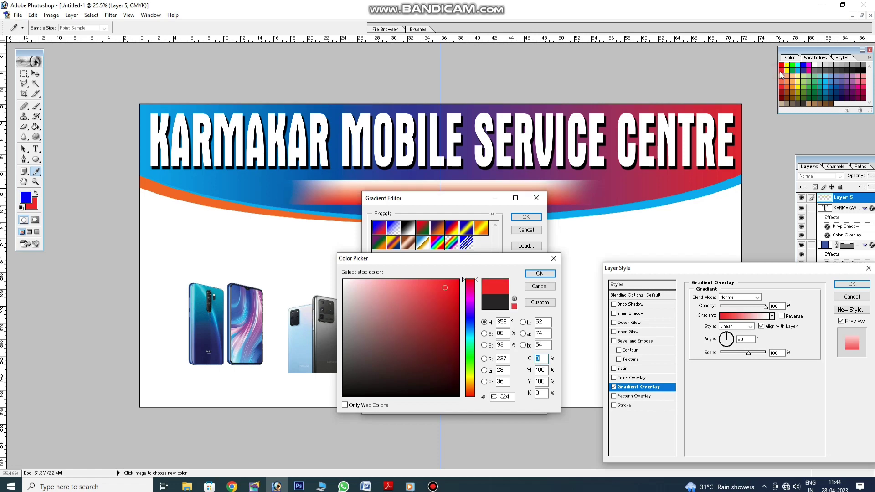
{"action": "key", "text": "Return"}
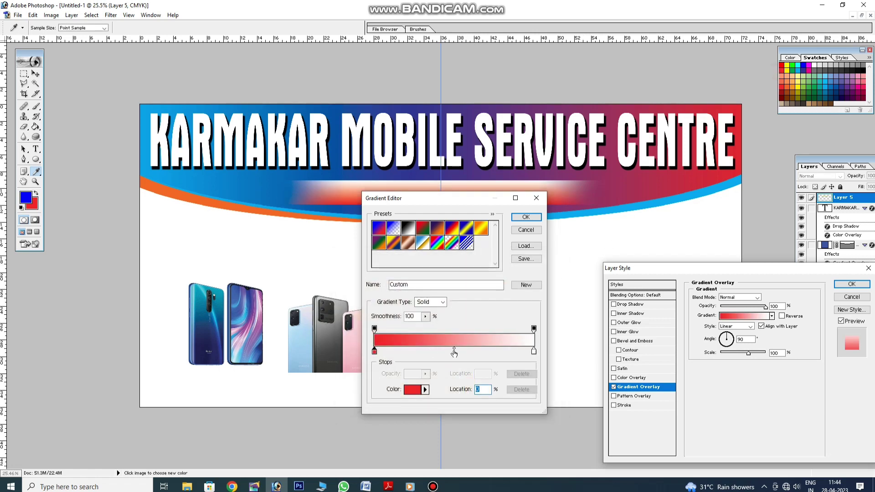
Step: Add a dark blue middle stop and light blue right stop, then tilt the gradient near-horizontal
{"action": "left_click", "coordinate": [454, 352]}
{"action": "left_click", "coordinate": [412, 390]}
{"action": "left_click", "coordinate": [803, 73]}
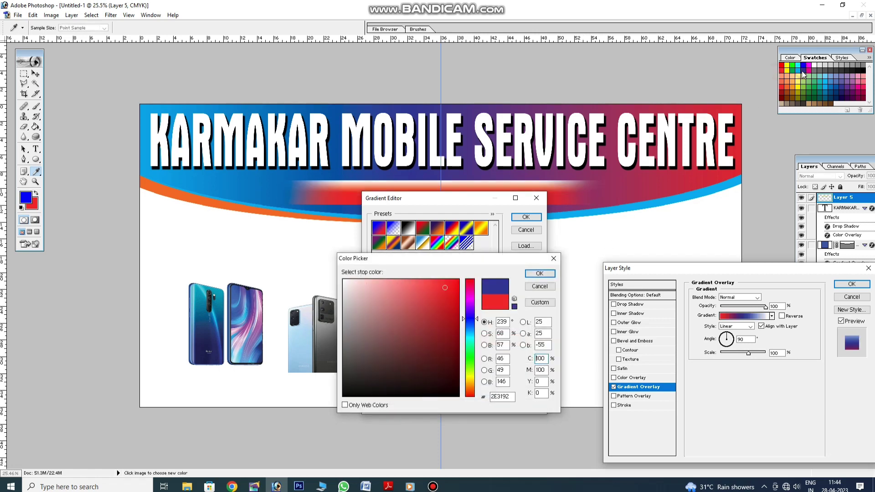
{"action": "key", "text": "Return"}
{"action": "left_click", "coordinate": [412, 389]}
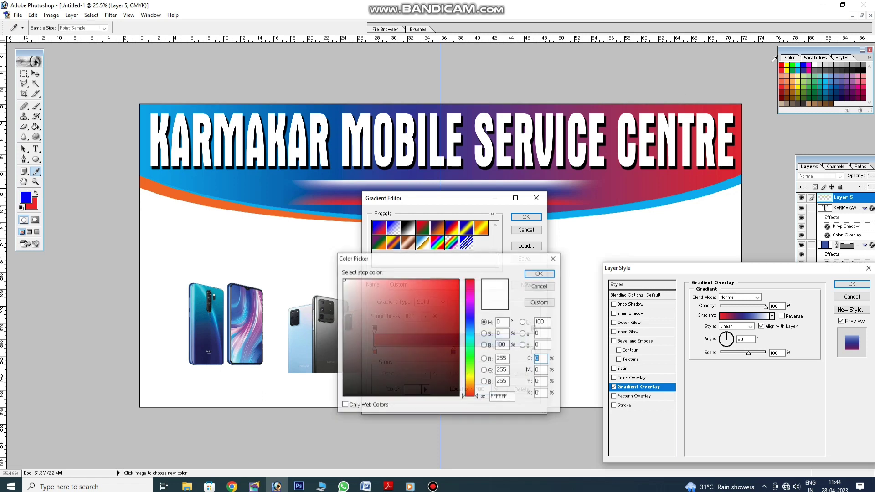
{"action": "left_click", "coordinate": [798, 65]}
{"action": "key", "text": "Return"}
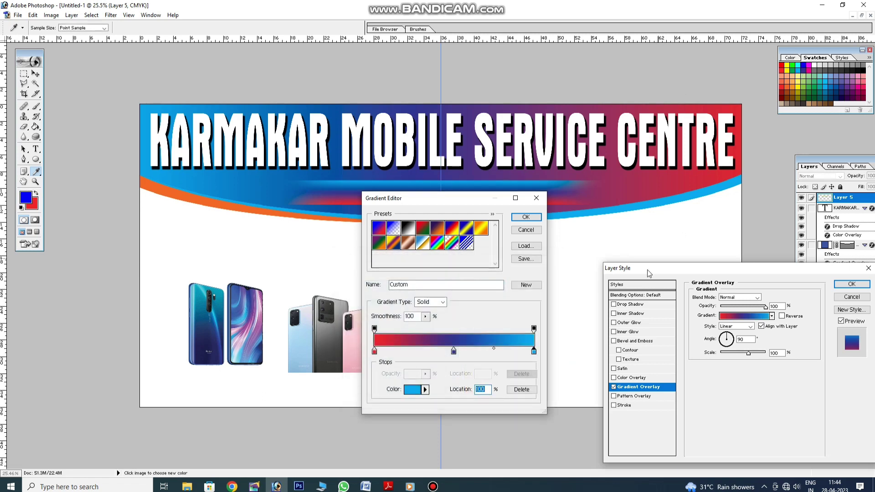
{"action": "key", "text": "Return"}
{"action": "left_click", "coordinate": [731, 341]}
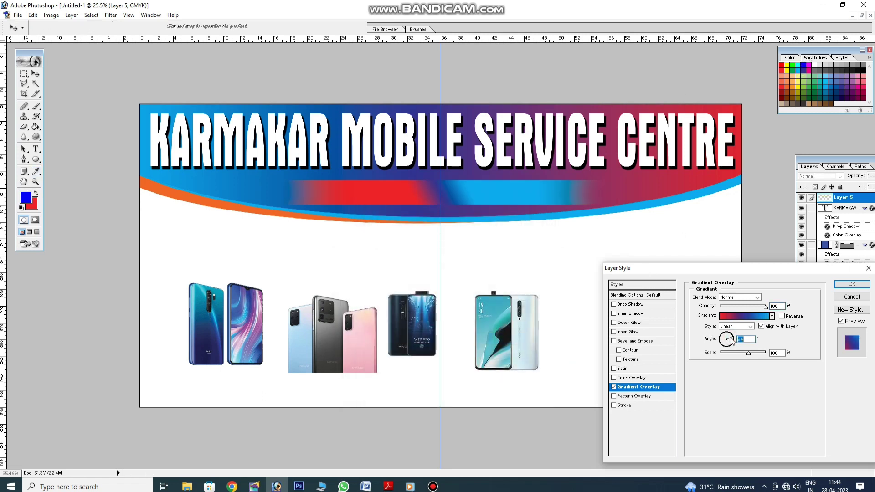
{"action": "left_click", "coordinate": [732, 342]}
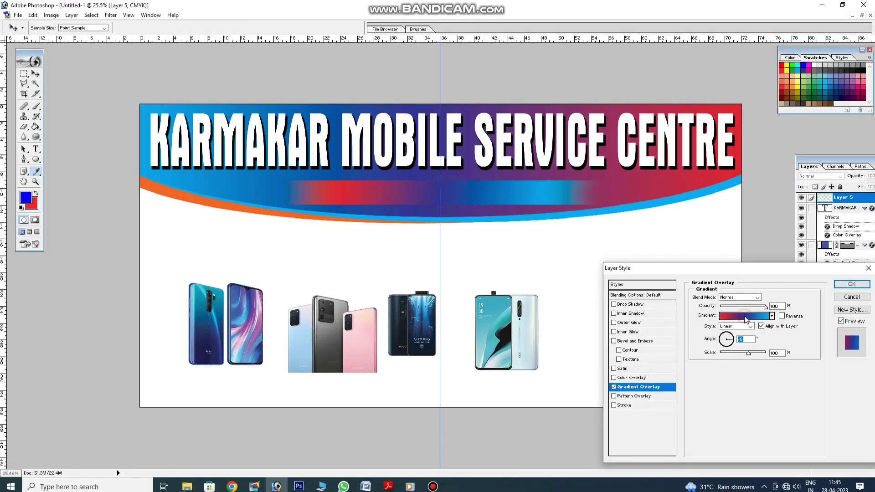
Step: Recolour the middle stop magenta and the right stop red, then apply the overlay
{"action": "left_click", "coordinate": [746, 316]}
{"action": "left_click", "coordinate": [454, 352]}
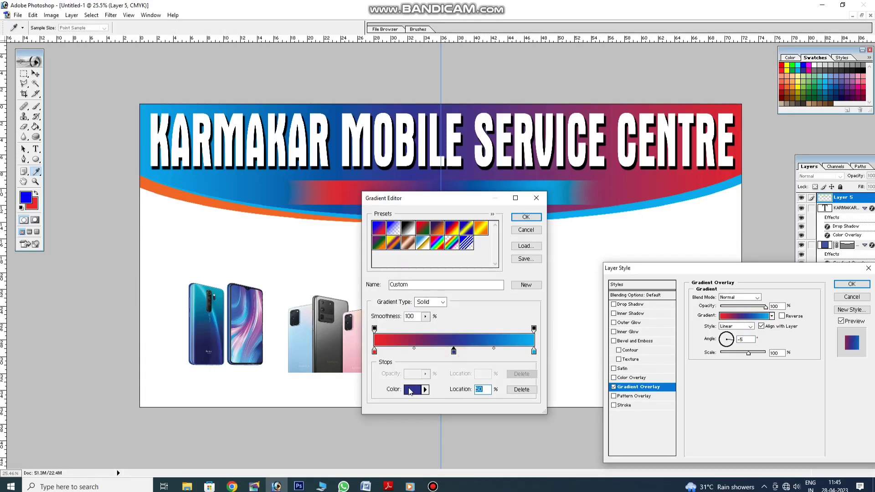
{"action": "left_click", "coordinate": [410, 391]}
{"action": "left_click", "coordinate": [809, 67]}
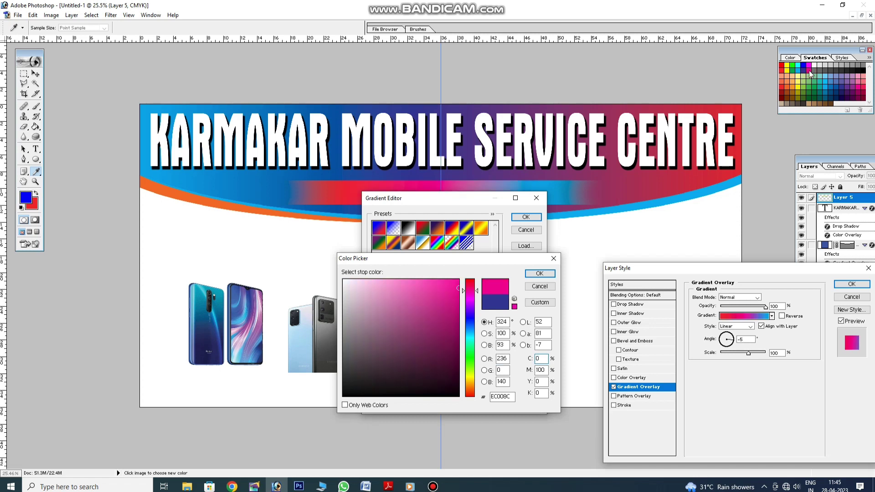
{"action": "left_click", "coordinate": [539, 274]}
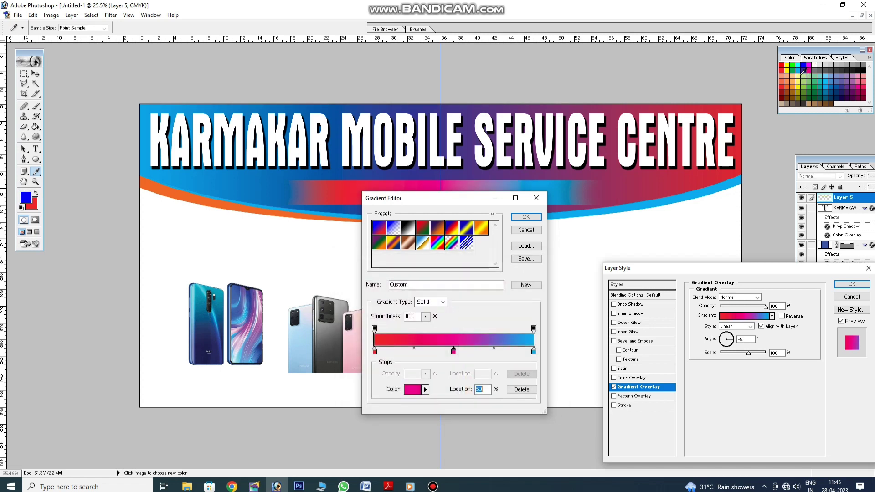
{"action": "left_click", "coordinate": [534, 352]}
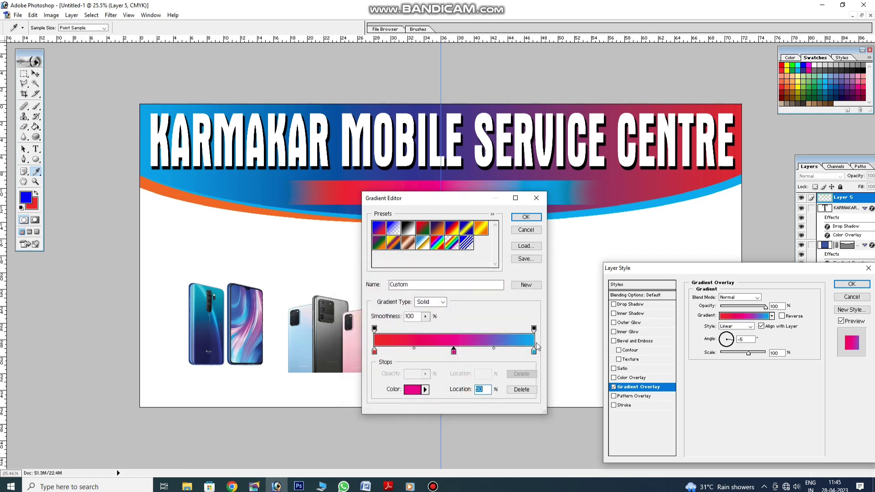
{"action": "left_click", "coordinate": [411, 390]}
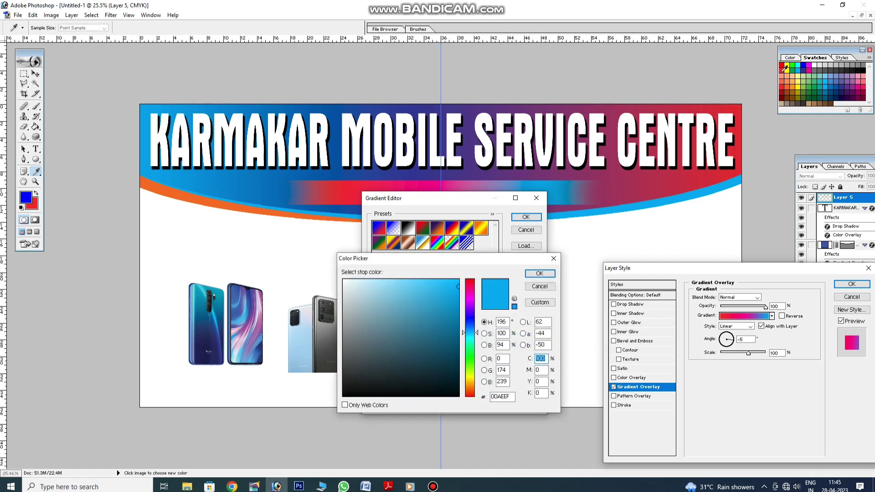
{"action": "left_click", "coordinate": [782, 66]}
{"action": "left_click", "coordinate": [540, 274]}
{"action": "left_click", "coordinate": [526, 217]}
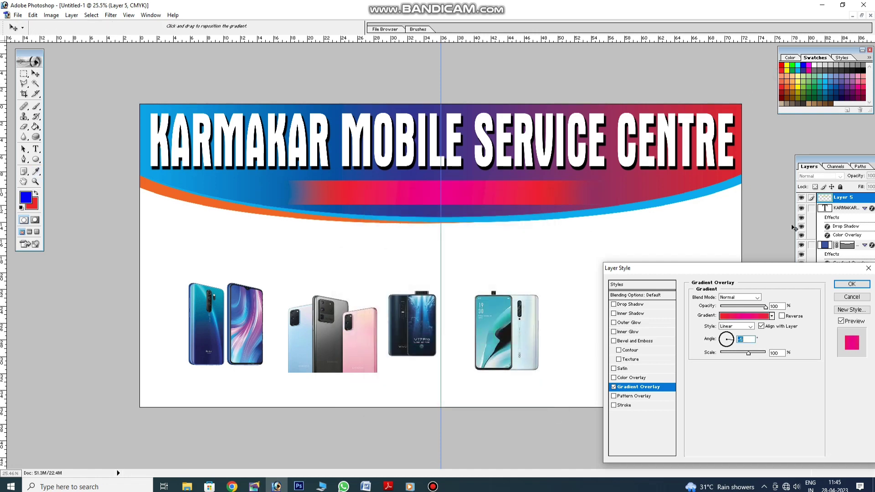
{"action": "key", "text": "Return"}
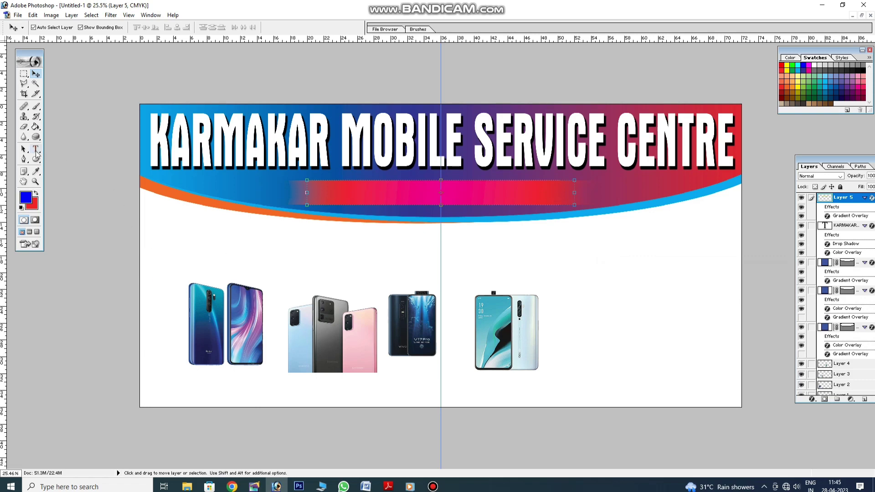
Step: Type the 'Prop.-' line with the proprietor's name and shrink it to fit the banner
{"action": "left_click", "coordinate": [204, 246]}
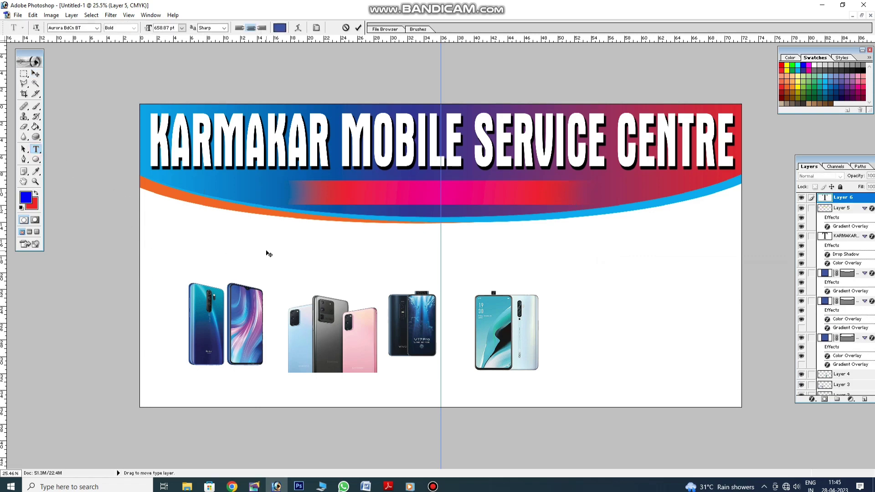
{"action": "type", "text": "p"}
{"action": "key", "text": "BackSpace"}
{"action": "type", "text": "Prop.- "}
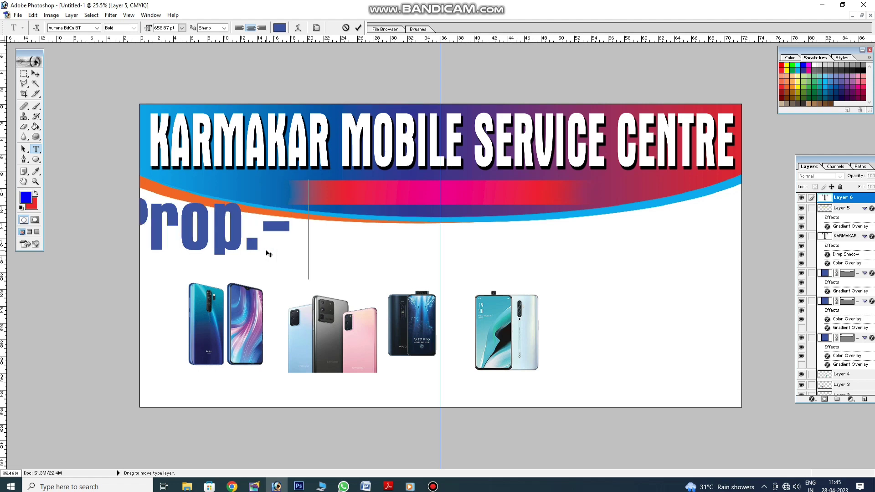
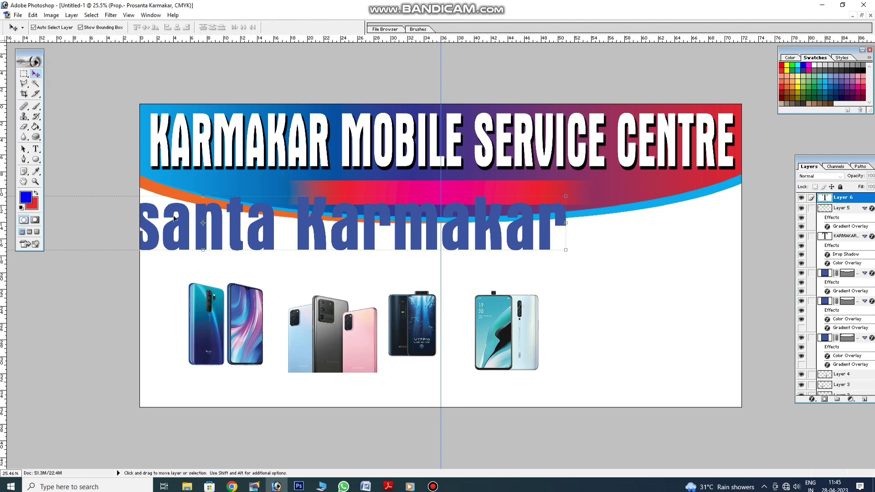
{"action": "mouse_move", "coordinate": [678, 210]}
{"action": "left_mouse_down"}
{"action": "mouse_move", "coordinate": [238, 237]}
{"action": "mouse_move", "coordinate": [529, 256]}
{"action": "left_mouse_up"}
{"action": "key", "text": "Return"}
Step: Set the proprietor line's font to Baloo Da Bold
{"action": "left_click", "coordinate": [36, 149]}
{"action": "left_click", "coordinate": [280, 253]}
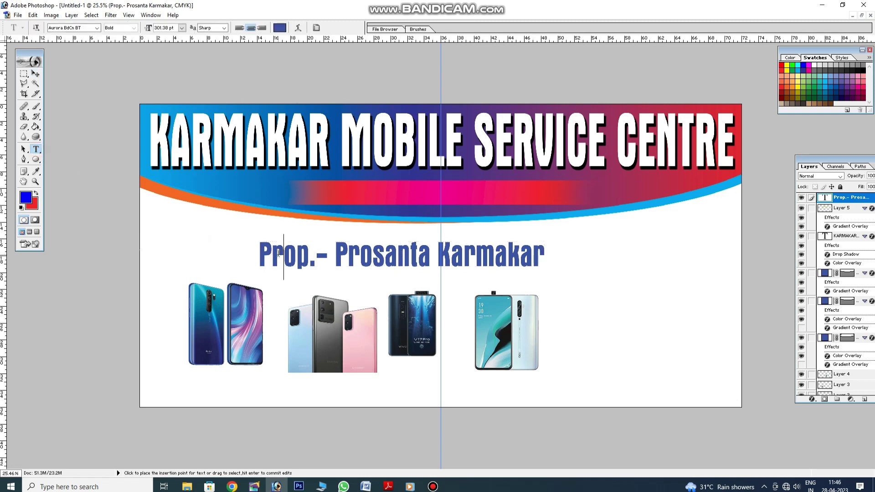
{"action": "key", "text": "ctrl+a"}
{"action": "left_click", "coordinate": [73, 28]}
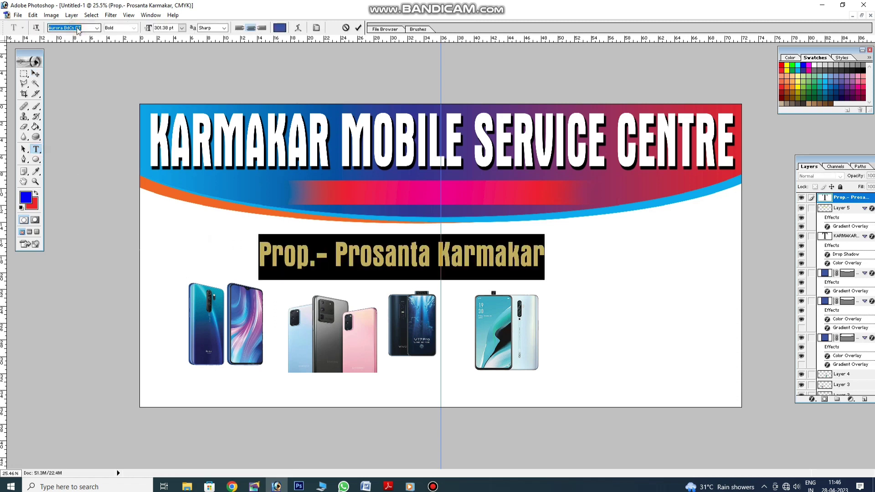
{"action": "type", "text": "Azad Pori ANSI V2"}
{"action": "key", "text": "Down"}
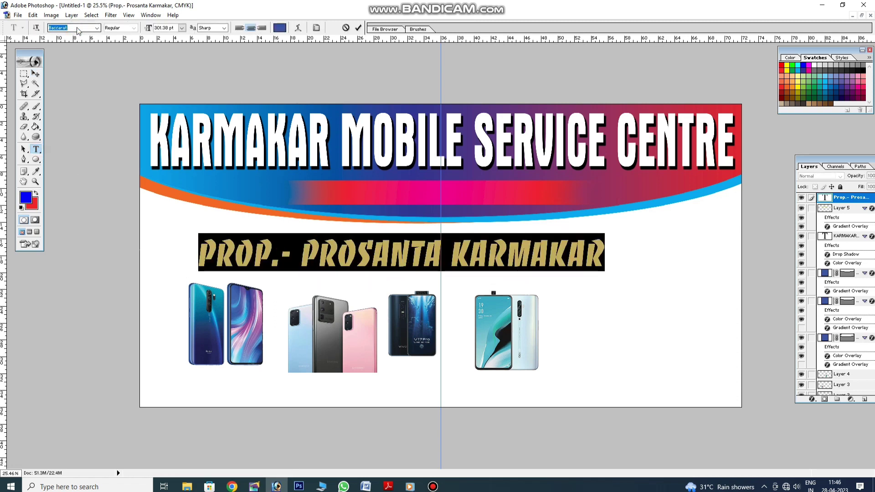
{"action": "key", "text": "Down"}
{"action": "key", "text": "Down"}
{"action": "key", "text": "Down"}
{"action": "key", "text": "Down"}
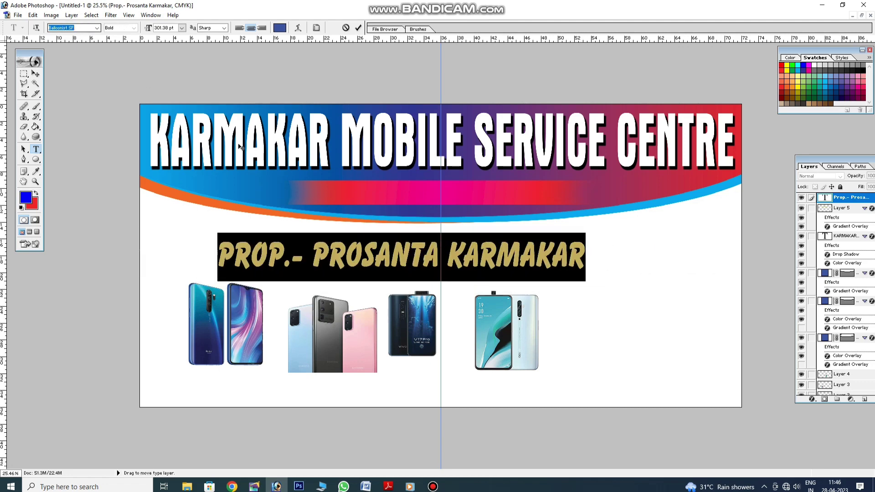
{"action": "key", "text": "Down"}
{"action": "key", "text": "Down"}
{"action": "key", "text": "Down"}
{"action": "key", "text": "Down"}
{"action": "key", "text": "Down"}
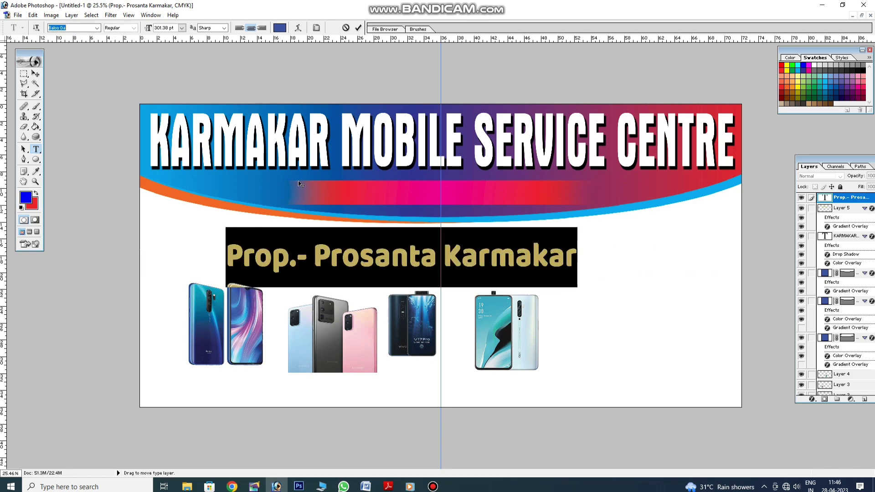
{"action": "key", "text": "ctrl+Return"}
Step: Move the proprietor line up into the red-magenta band and scale it to span the strip
{"action": "key", "text": "v"}
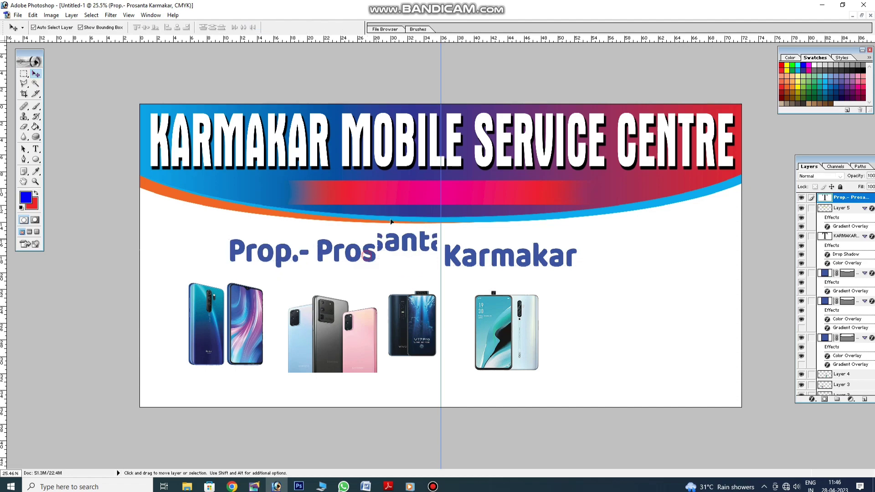
{"action": "left_click_drag", "start_coordinate": [368, 258], "coordinate": [417, 194]}
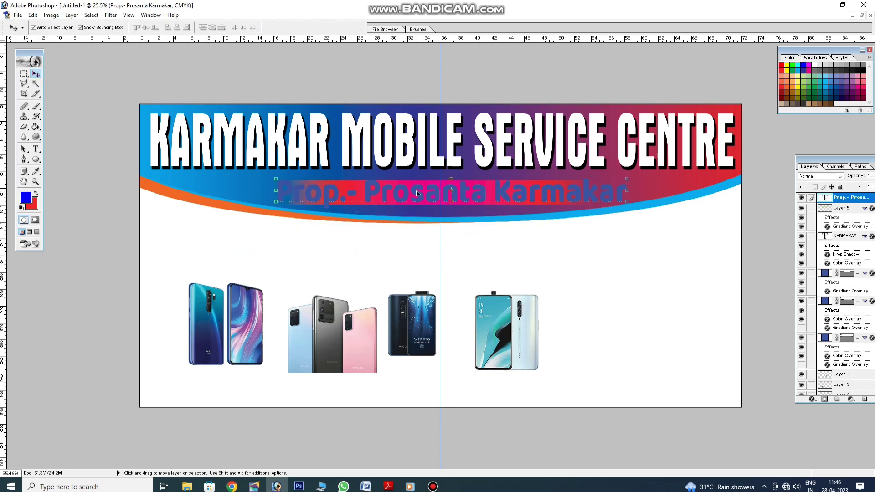
{"action": "key", "text": "shift+alt"}
{"action": "left_click_drag", "start_coordinate": [629, 187], "coordinate": [550, 187]}
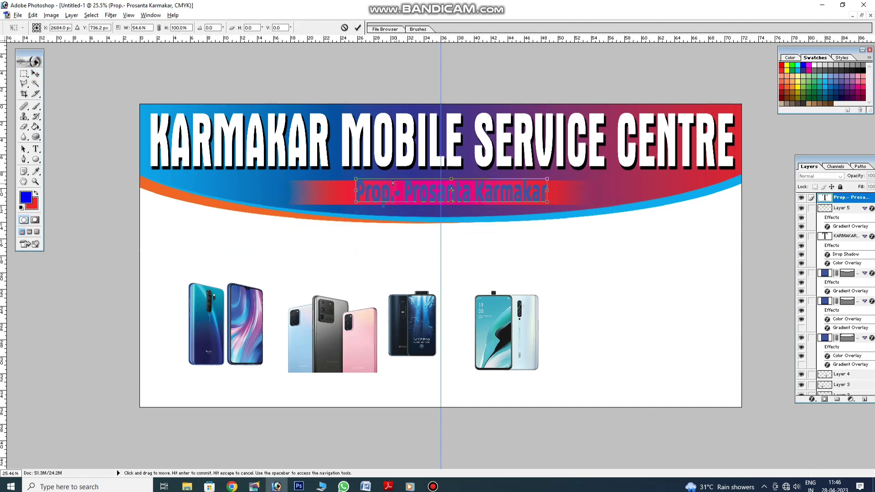
{"action": "left_click_drag", "start_coordinate": [390, 179], "coordinate": [390, 183]}
{"action": "key", "text": "Return"}
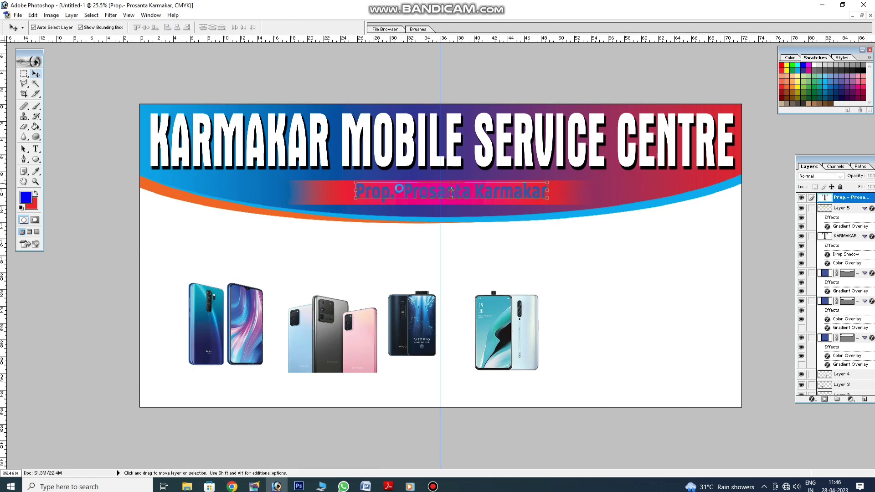
{"action": "mouse_move", "coordinate": [534, 194]}
{"action": "left_mouse_down"}
{"action": "mouse_move", "coordinate": [524, 195]}
{"action": "mouse_move", "coordinate": [557, 194]}
{"action": "left_mouse_up"}
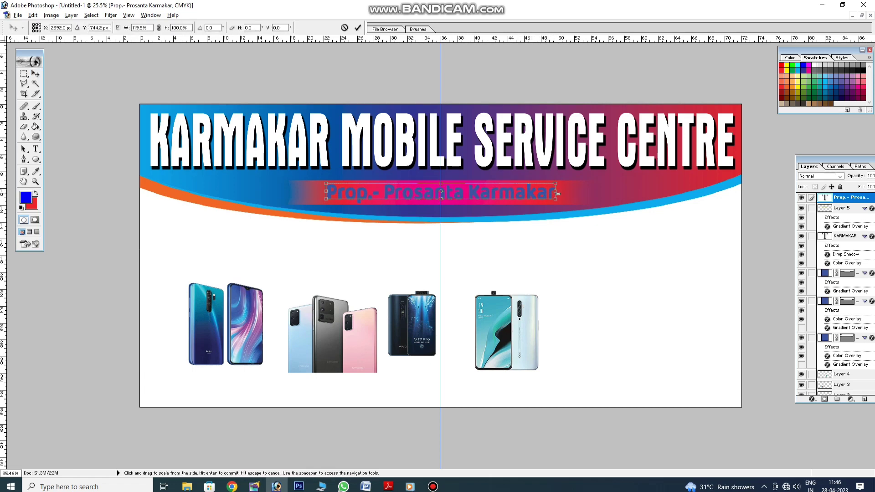
{"action": "key", "text": "Return"}
Step: Give the proprietor line a yellow Color Overlay picked from Swatches
{"action": "left_click", "coordinate": [811, 401]}
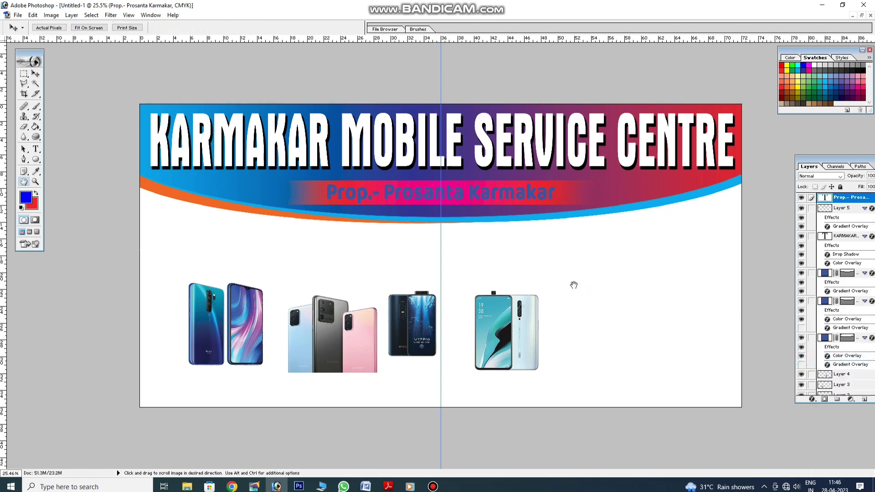
{"action": "left_click", "coordinate": [770, 297]}
{"action": "left_click", "coordinate": [787, 67]}
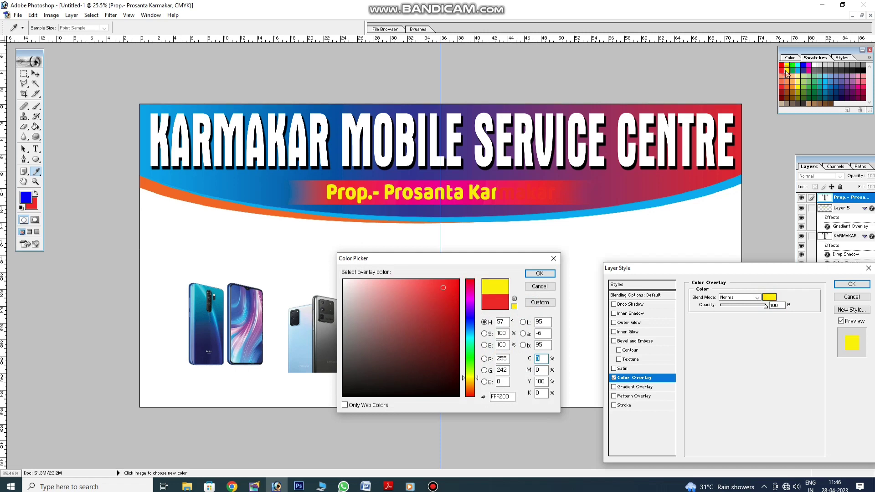
{"action": "key", "text": "Return"}
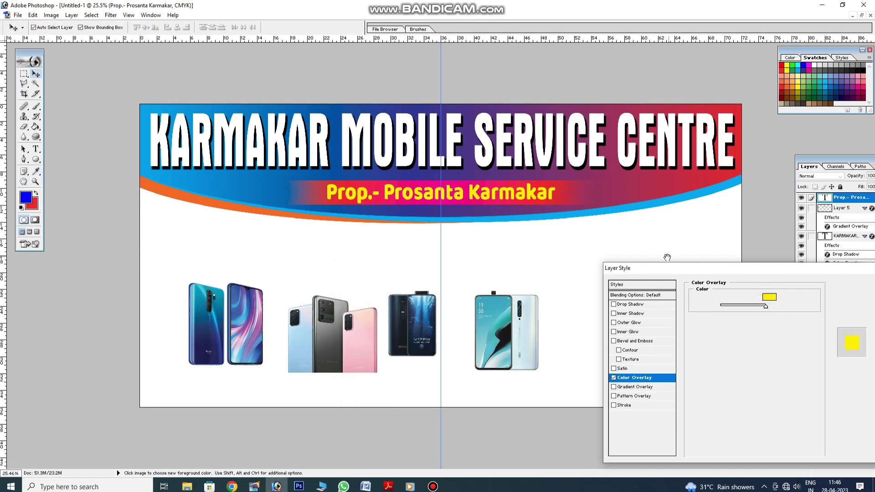
{"action": "key", "text": "Return"}
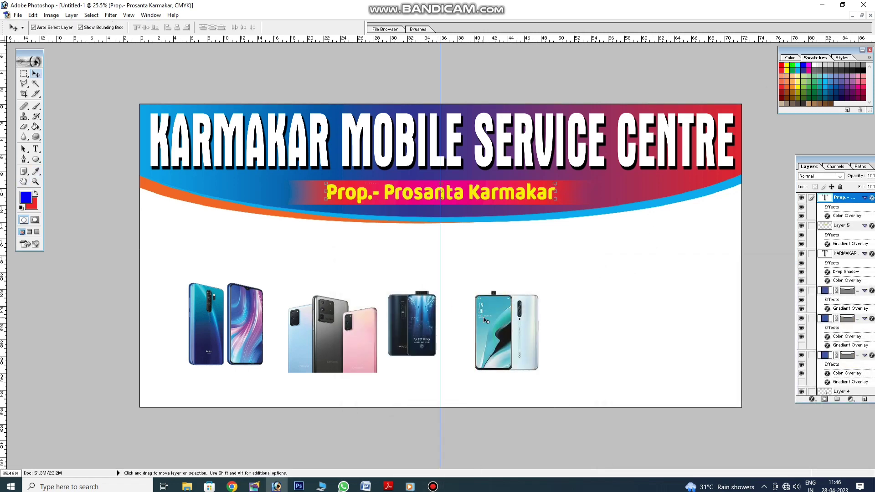
Step: Raise the four phone images up into a neat row
{"action": "left_click_drag", "start_coordinate": [318, 321], "coordinate": [331, 273]}
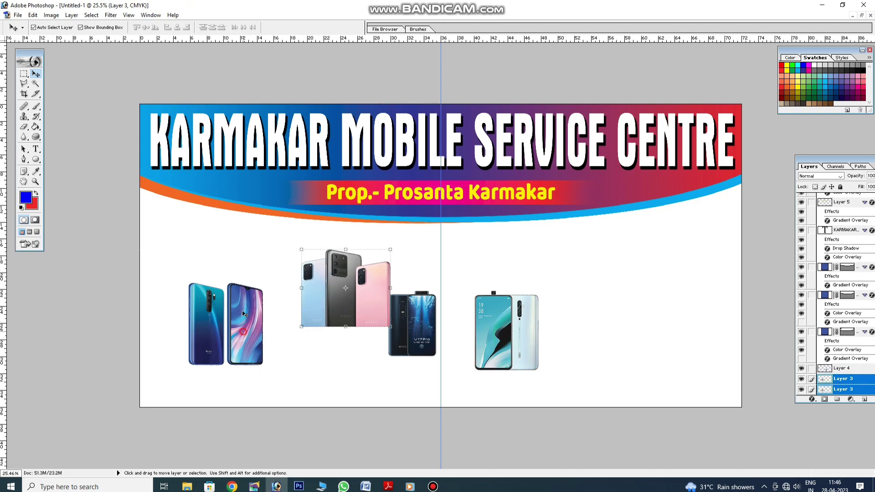
{"action": "left_click_drag", "start_coordinate": [240, 329], "coordinate": [237, 282]}
{"action": "left_click_drag", "start_coordinate": [427, 321], "coordinate": [446, 274]}
{"action": "left_click_drag", "start_coordinate": [505, 312], "coordinate": [527, 265]}
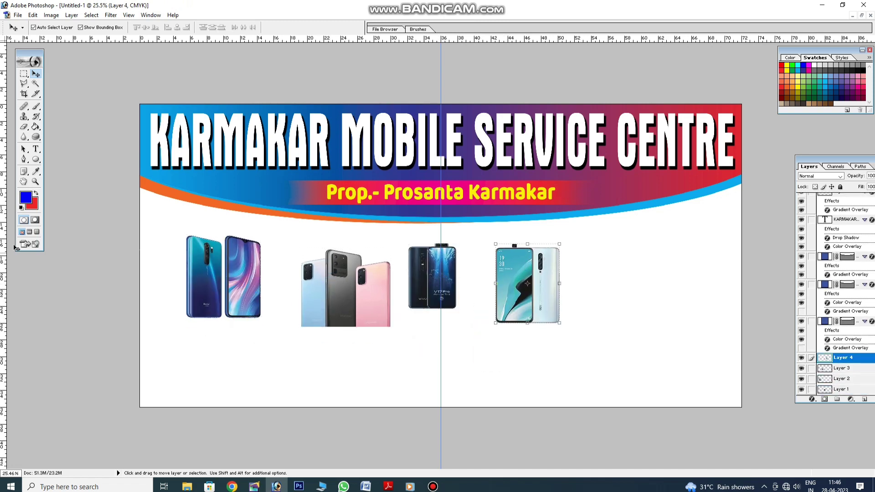
Step: Draw a rectangle bar along the bottom and stretch it to the banner's right edge
{"action": "left_click_drag", "start_coordinate": [41, 162], "coordinate": [64, 158]}
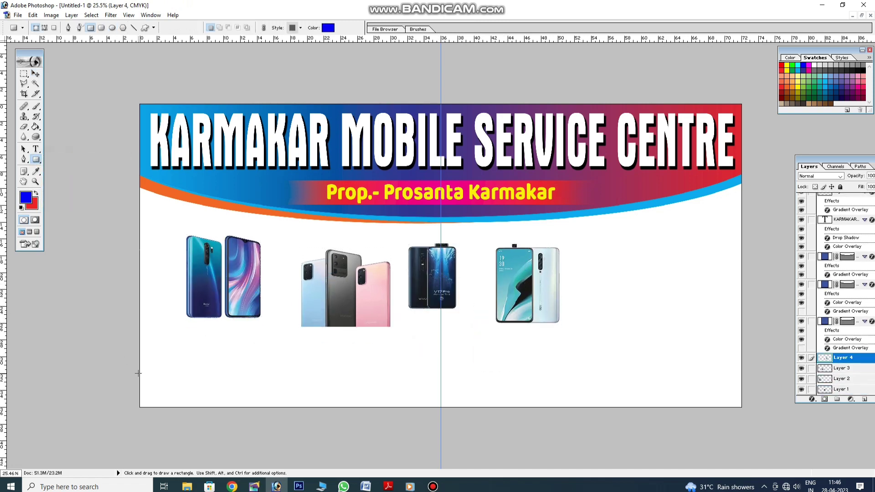
{"action": "left_click_drag", "start_coordinate": [140, 373], "coordinate": [693, 410]}
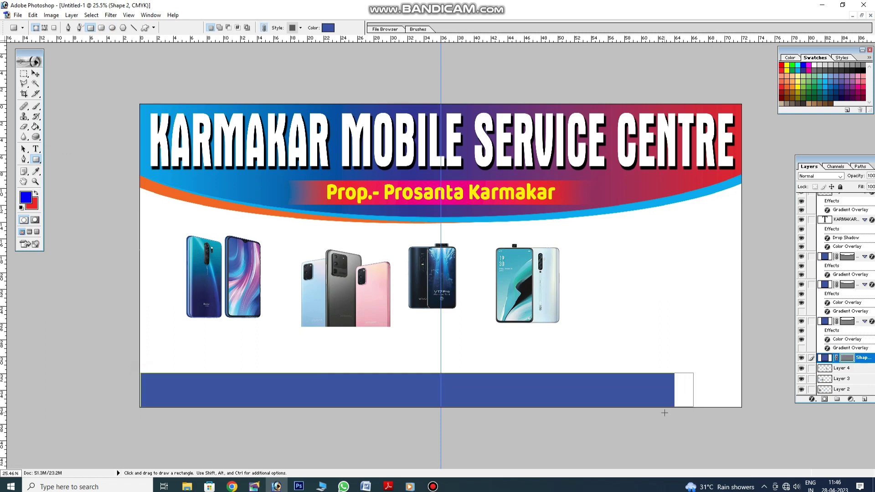
{"action": "left_click", "coordinate": [35, 74]}
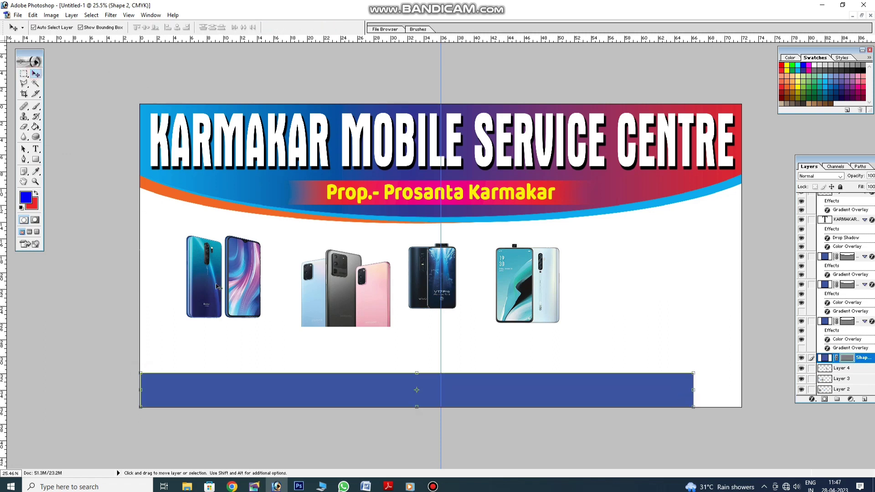
{"action": "left_click", "coordinate": [140, 390]}
{"action": "left_click_drag", "start_coordinate": [693, 390], "coordinate": [746, 385]}
{"action": "key", "text": "Return"}
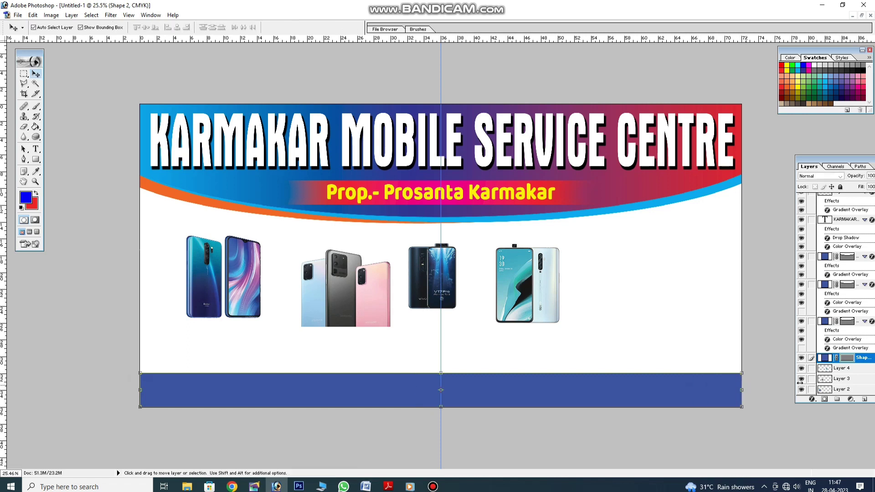
Step: Give the bottom bar a dark navy #2E3192 Color Overlay
{"action": "left_click", "coordinate": [812, 399]}
{"action": "left_click", "coordinate": [821, 357]}
{"action": "left_click", "coordinate": [770, 297]}
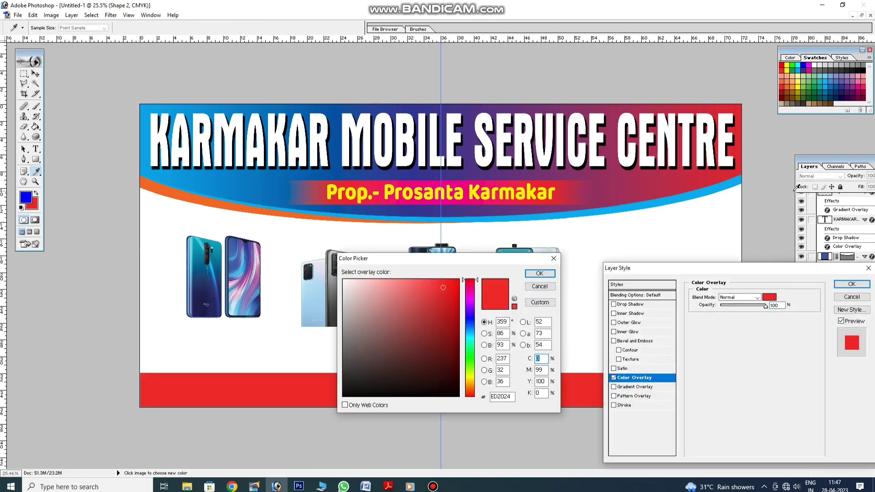
{"action": "left_click", "coordinate": [799, 74]}
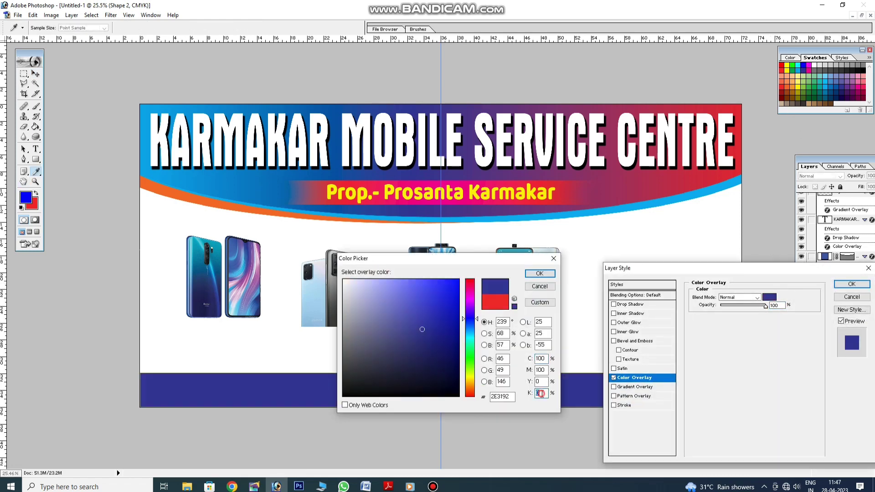
{"action": "left_click", "coordinate": [541, 393]}
{"action": "type", "text": "4"}
{"action": "key", "text": "Return"}
{"action": "key", "text": "Return"}
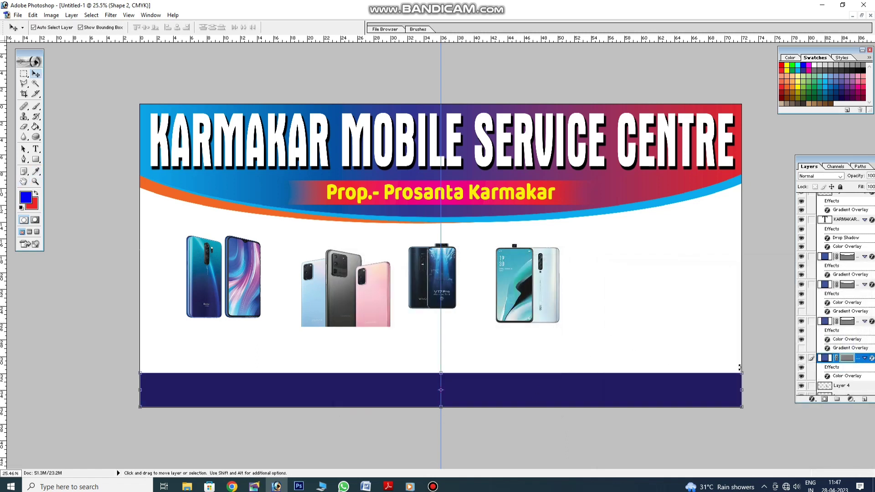
Step: Type the shop's Bengali address below the phones in Ruposhi Bangla ANSI Bold
{"action": "left_click", "coordinate": [36, 150]}
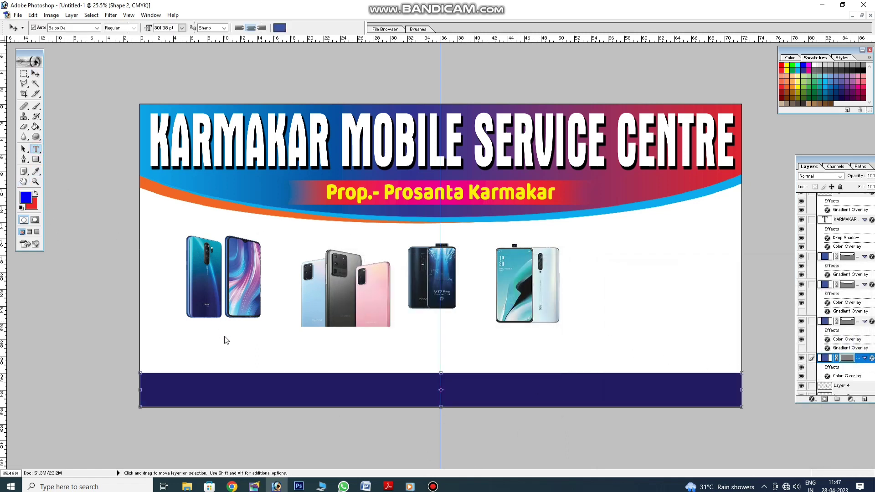
{"action": "left_click", "coordinate": [230, 339]}
{"action": "left_click", "coordinate": [94, 28]}
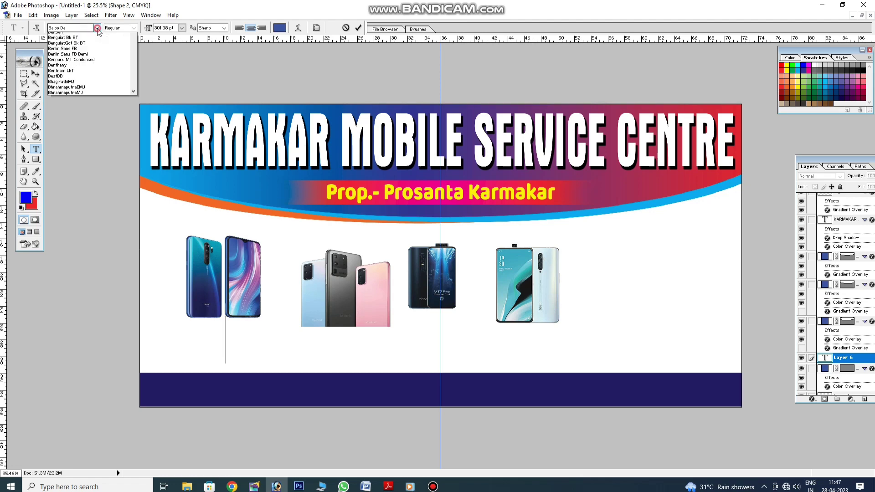
{"action": "mouse_move", "coordinate": [133, 58]}
{"action": "left_mouse_down"}
{"action": "mouse_move", "coordinate": [143, 166]}
{"action": "mouse_move", "coordinate": [151, 142]}
{"action": "left_mouse_up"}
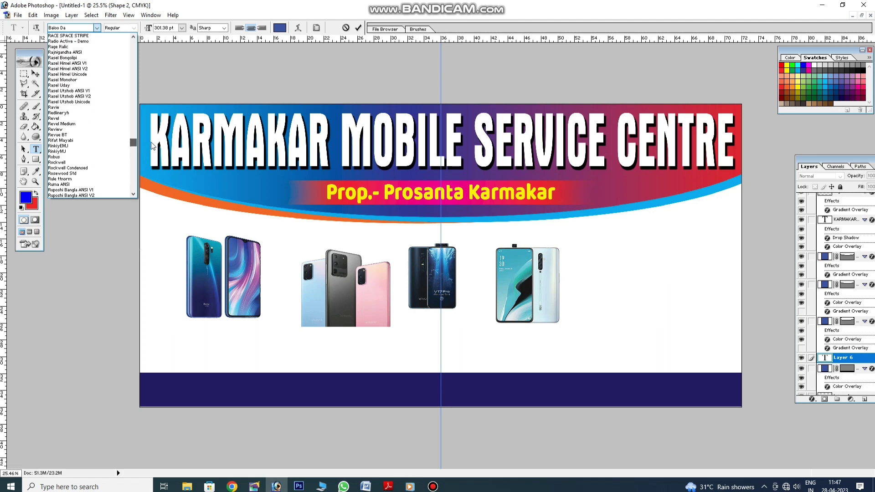
{"action": "left_click", "coordinate": [73, 189]}
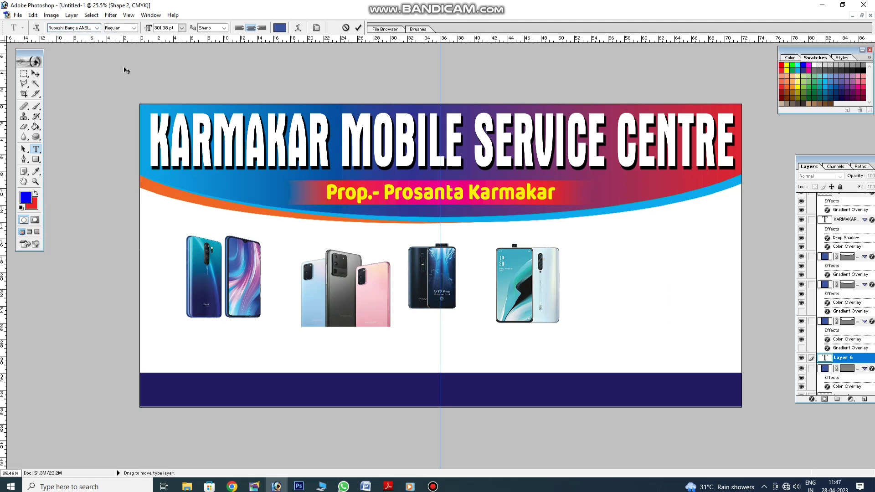
{"action": "left_click", "coordinate": [121, 27]}
{"action": "left_click", "coordinate": [118, 46]}
{"action": "type", "text": "স্থ"}
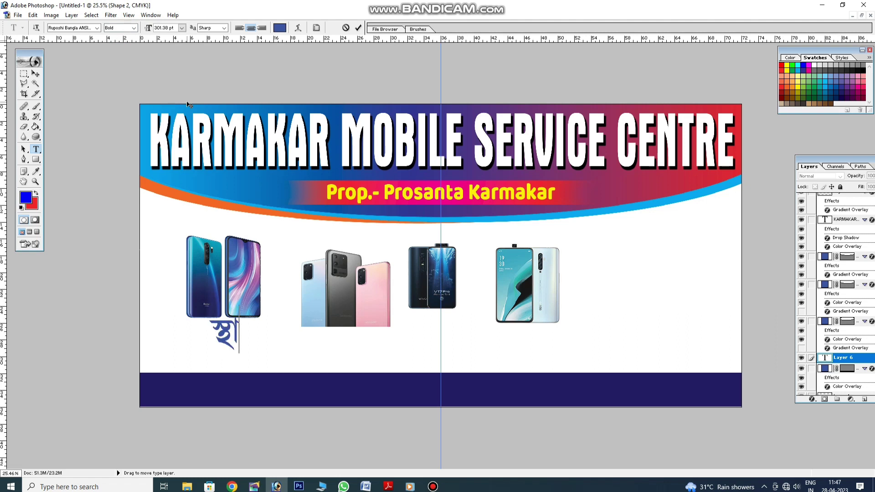
{"action": "type", "text": "ানঃ-"}
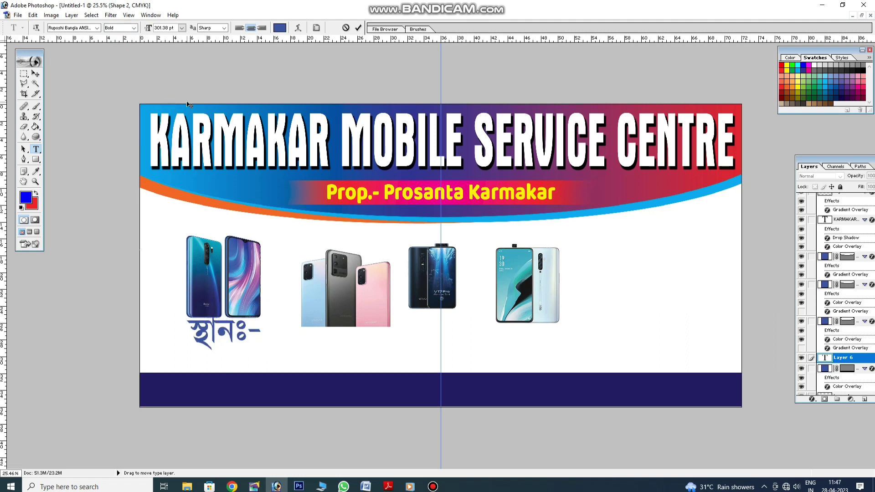
{"action": "type", "text": " জে."}
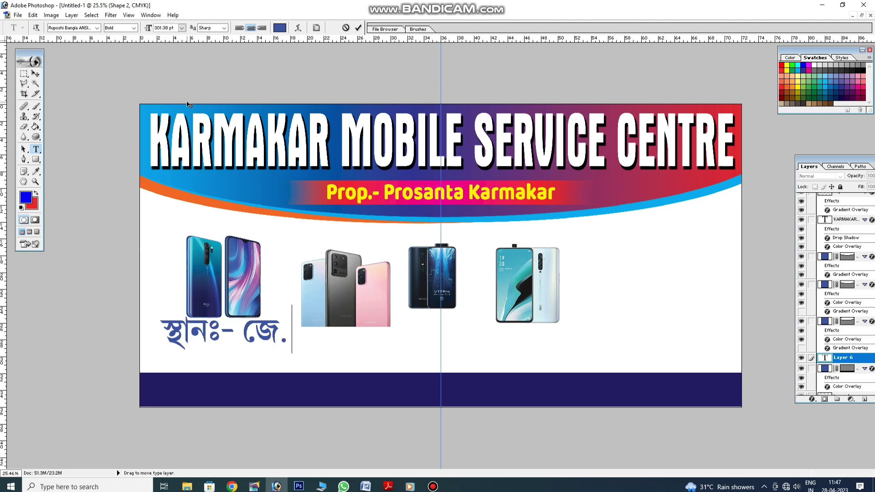
{"action": "type", "text": "রথবাড়ী বা"}
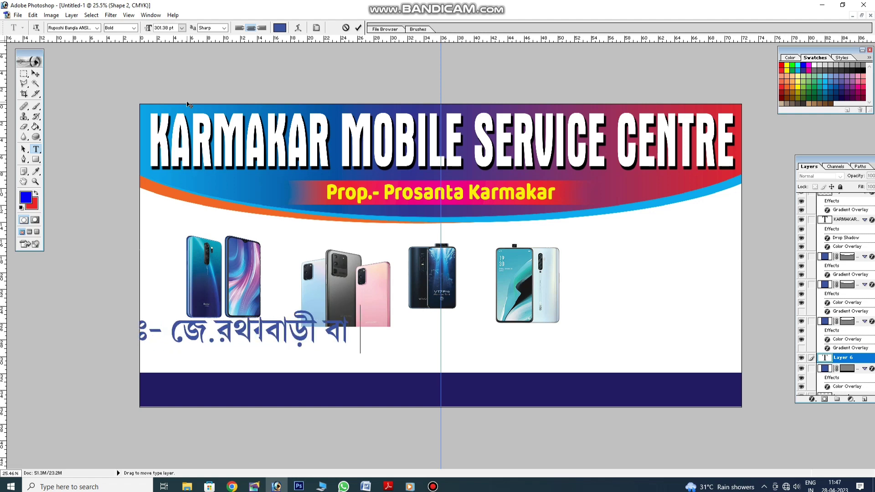
{"action": "type", "text": "জা"}
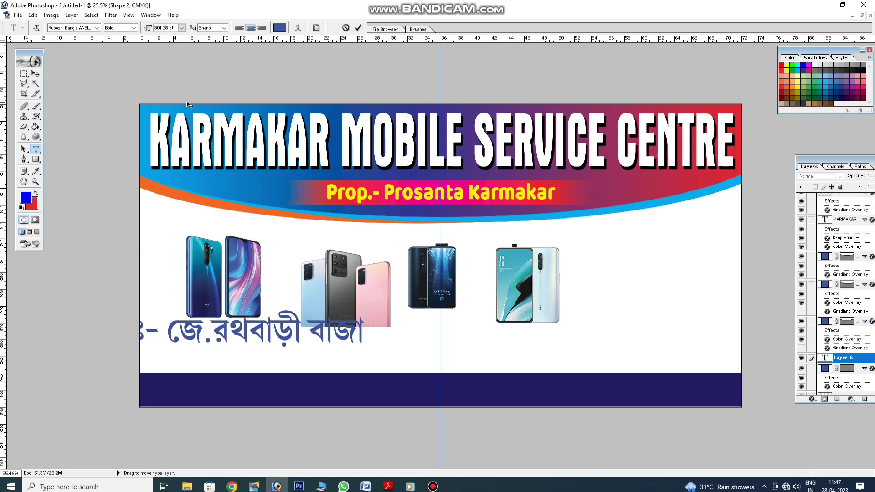
{"action": "type", "text": "র"}
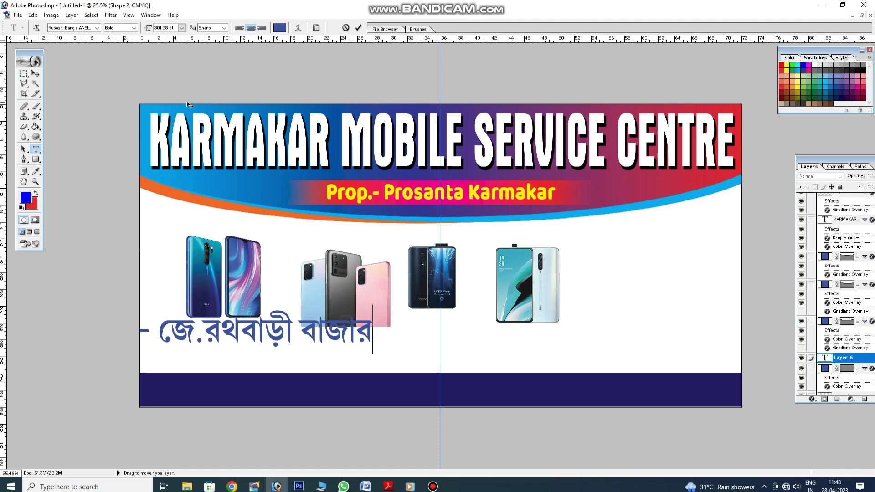
{"action": "type", "text": " (শিব"}
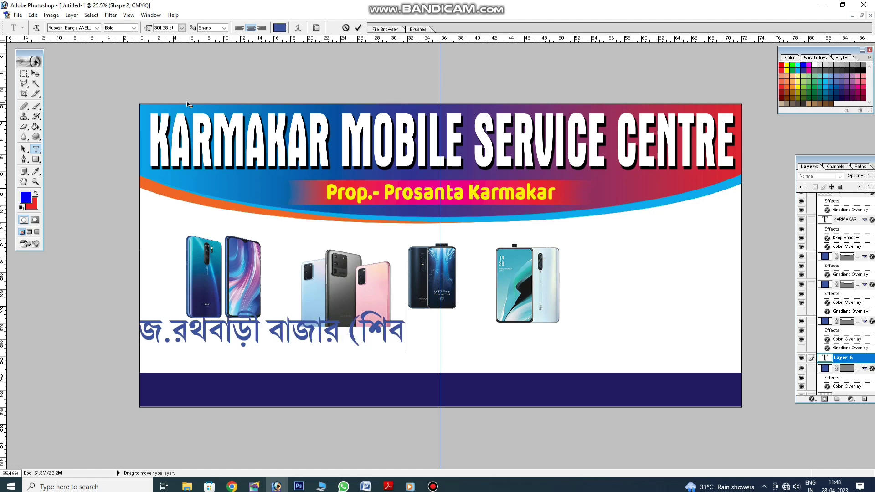
{"action": "type", "text": " ডা"}
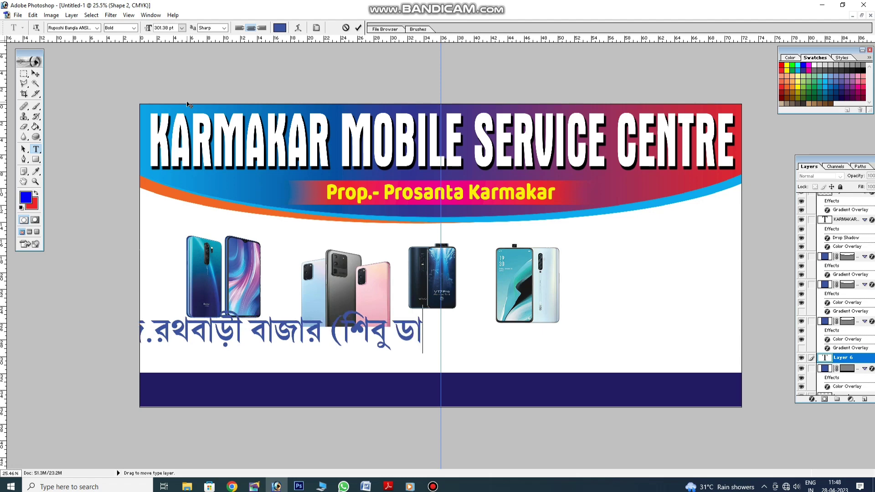
{"action": "type", "text": "ক্তারের"}
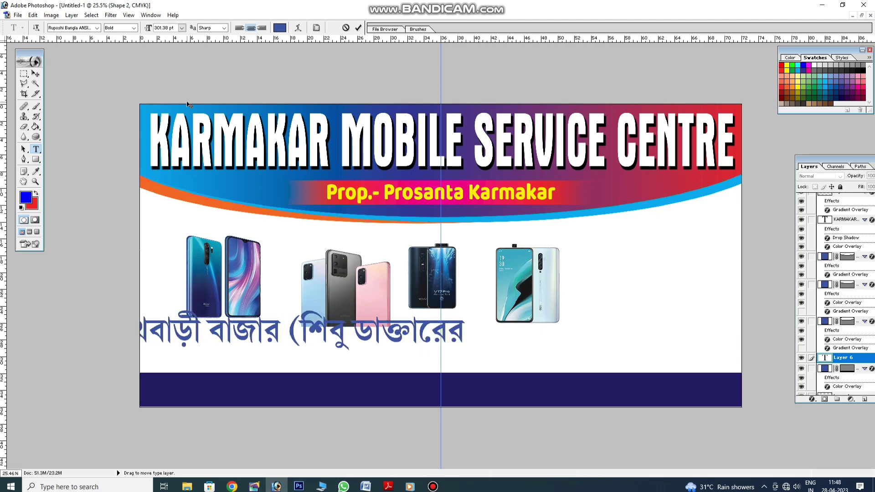
{"action": "type", "text": " পাশে)্বর্"}
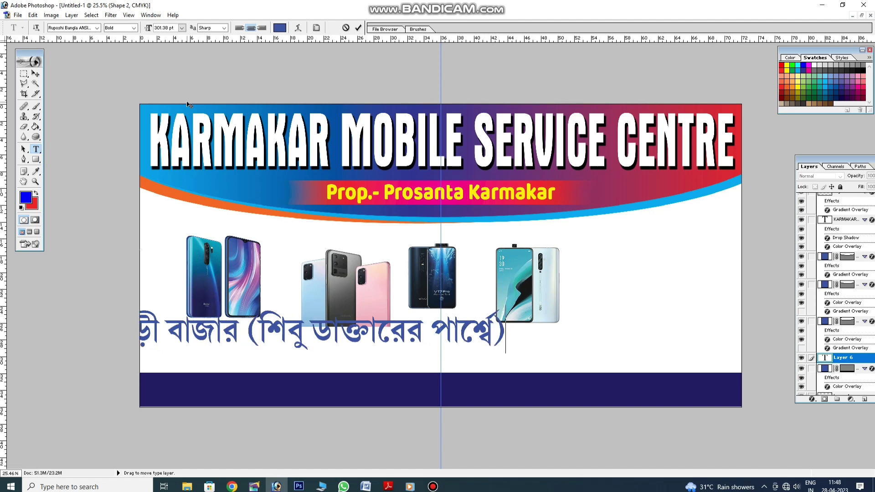
{"action": "type", "text": ","}
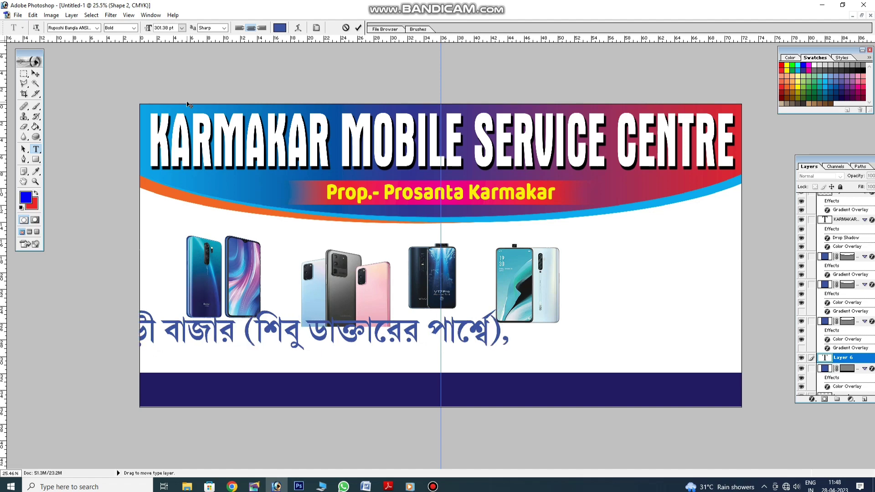
{"action": "type", "text": " মালদা।"}
{"action": "key", "text": "ctrl+a"}
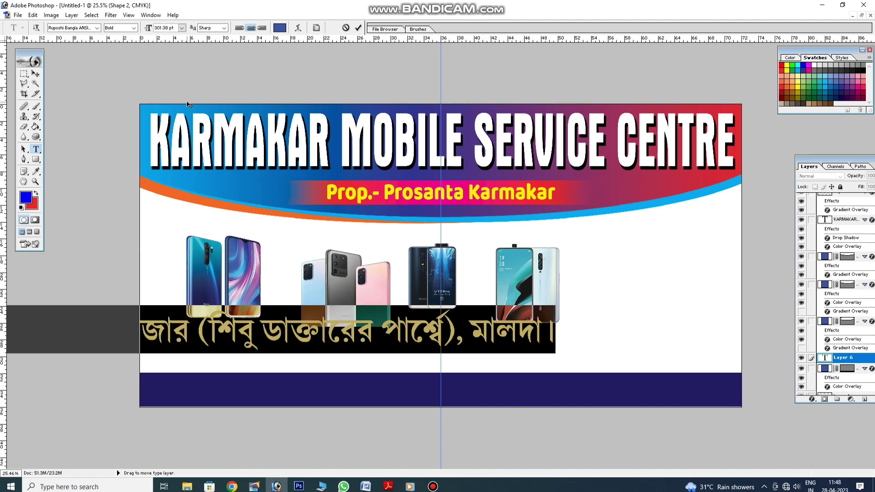
Step: Scale and stretch the address text to fit across the navy bottom bar
{"action": "left_click", "coordinate": [36, 74]}
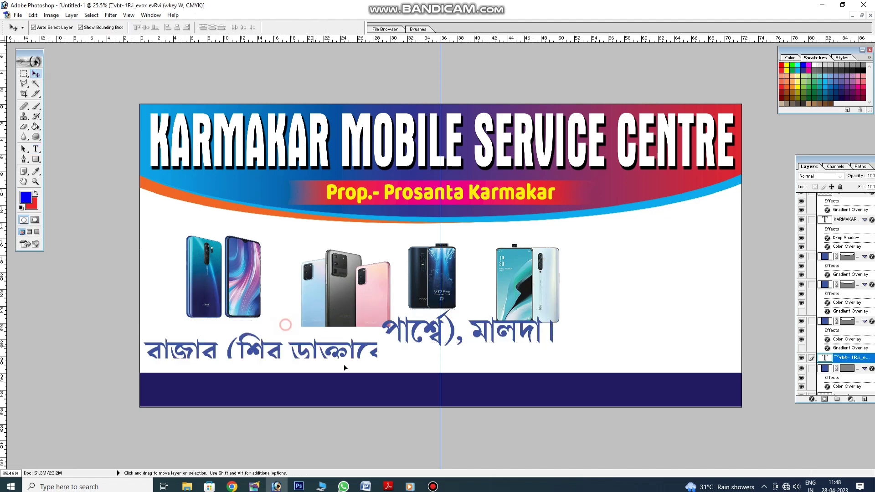
{"action": "left_click", "coordinate": [408, 373]}
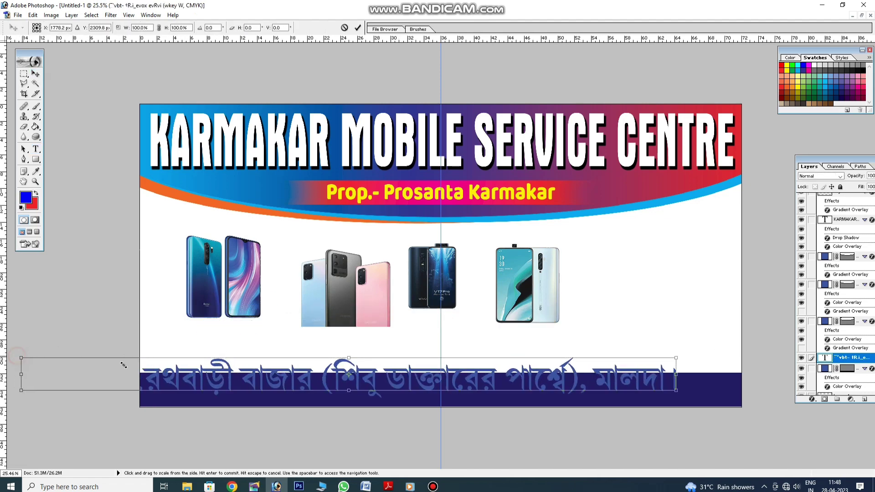
{"action": "left_click_drag", "start_coordinate": [16, 358], "coordinate": [169, 378]}
{"action": "key", "text": "Return"}
{"action": "key", "text": "ctrl+t"}
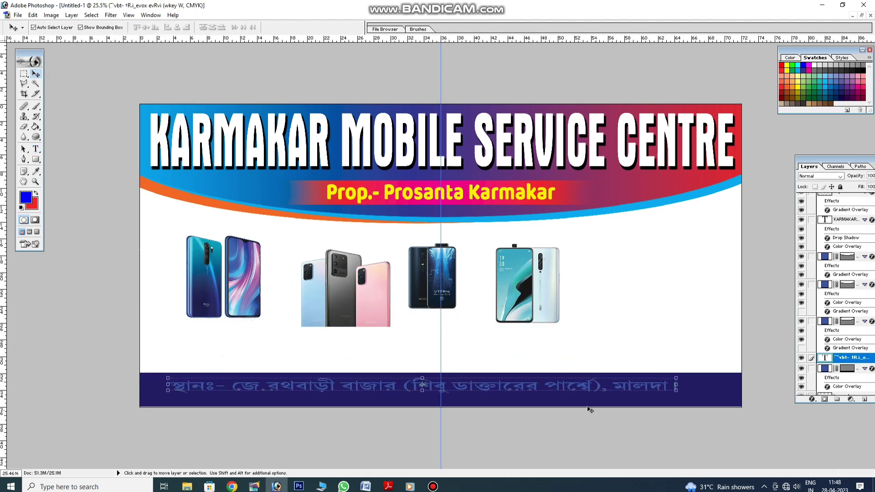
{"action": "left_click_drag", "start_coordinate": [588, 392], "coordinate": [592, 397]}
{"action": "key", "text": "Return"}
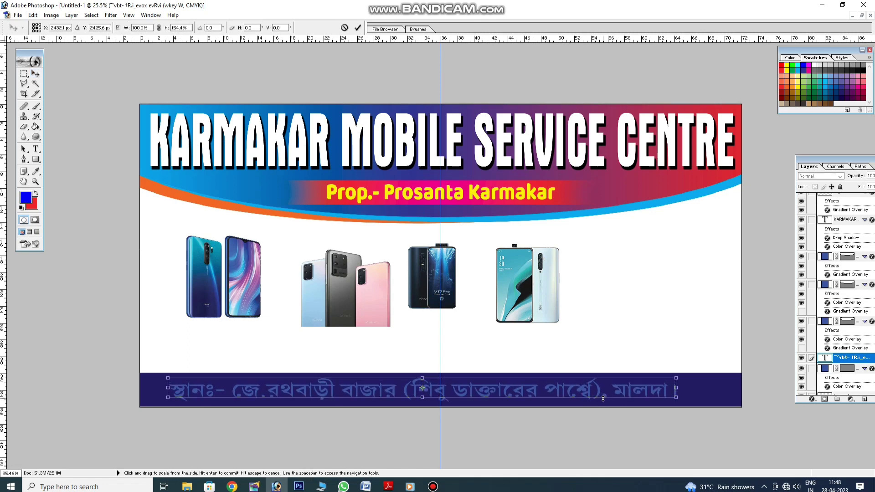
{"action": "left_click", "coordinate": [702, 395]}
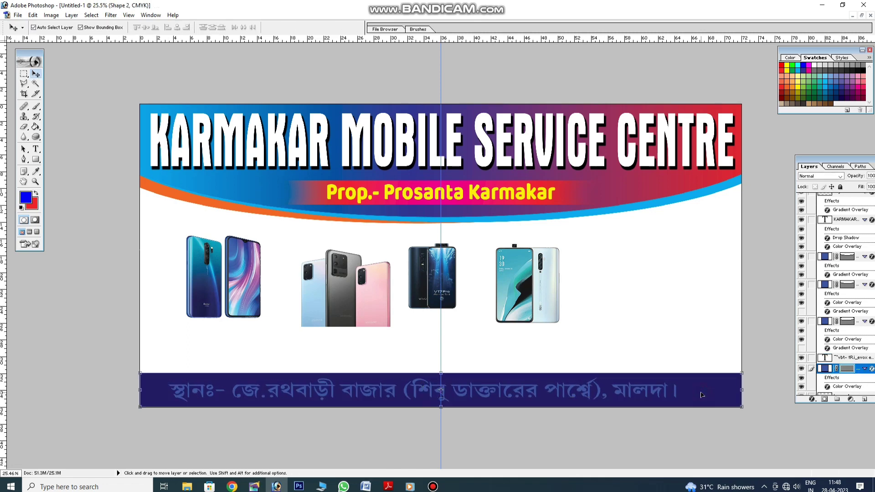
{"action": "left_click", "coordinate": [661, 391]}
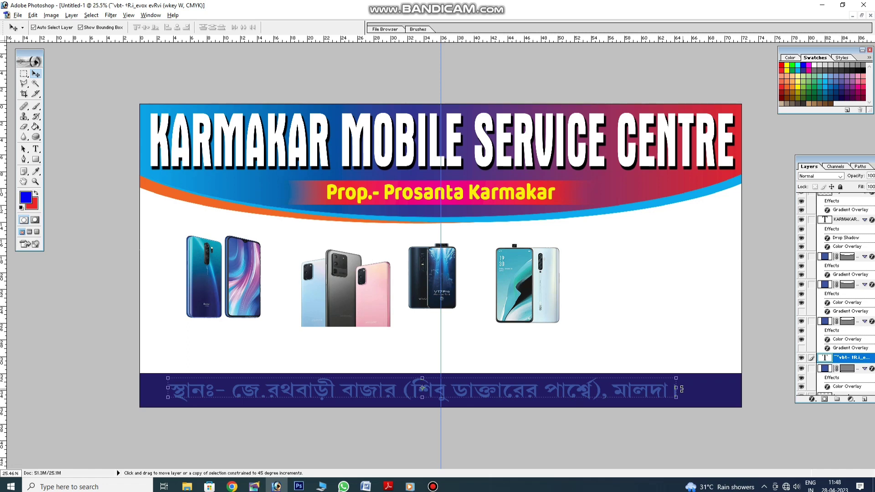
{"action": "left_click_drag", "start_coordinate": [682, 388], "coordinate": [690, 389]}
{"action": "key", "text": "Return"}
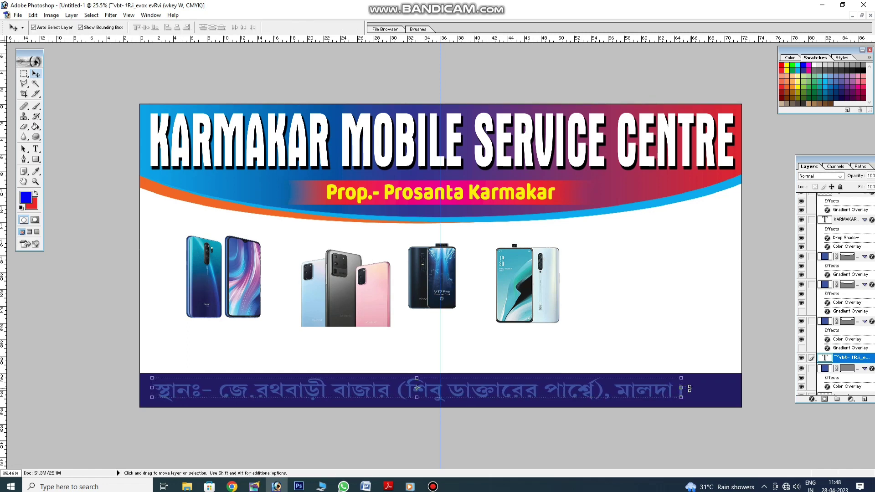
{"action": "key", "text": "shift+Left"}
Step: Give the address text a white Color Overlay
{"action": "left_click", "coordinate": [814, 400]}
{"action": "left_click", "coordinate": [764, 359]}
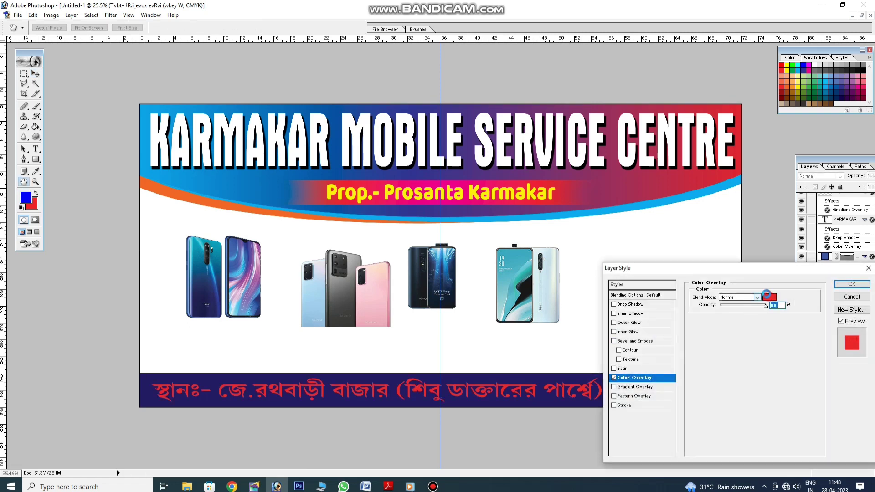
{"action": "left_click", "coordinate": [770, 297]}
{"action": "left_click", "coordinate": [701, 248]}
{"action": "key", "text": "Return"}
{"action": "key", "text": "Return"}
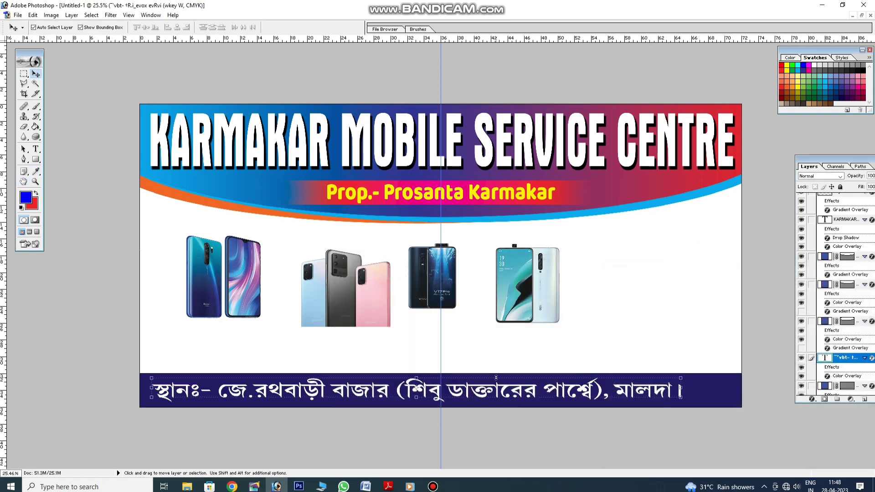
{"action": "left_click_drag", "start_coordinate": [496, 377], "coordinate": [491, 376]}
{"action": "key", "text": "Return"}
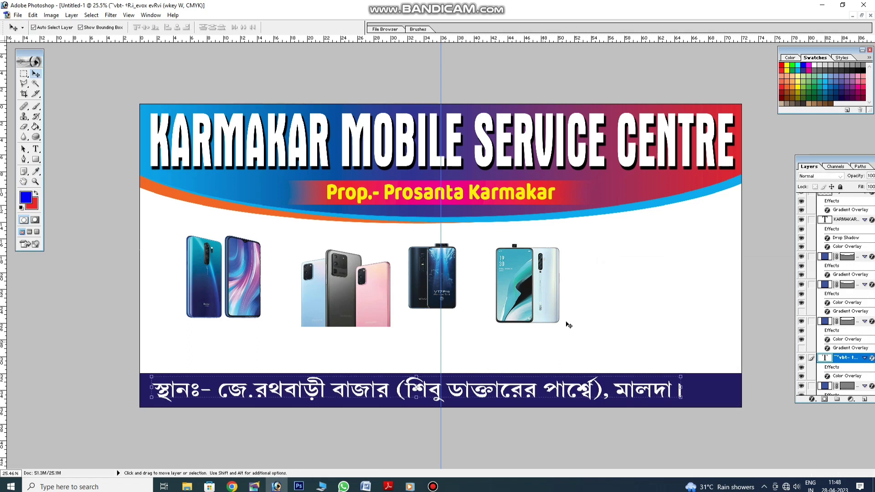
Step: Move the first two phone groups down to the lower left
{"action": "left_click", "coordinate": [610, 321]}
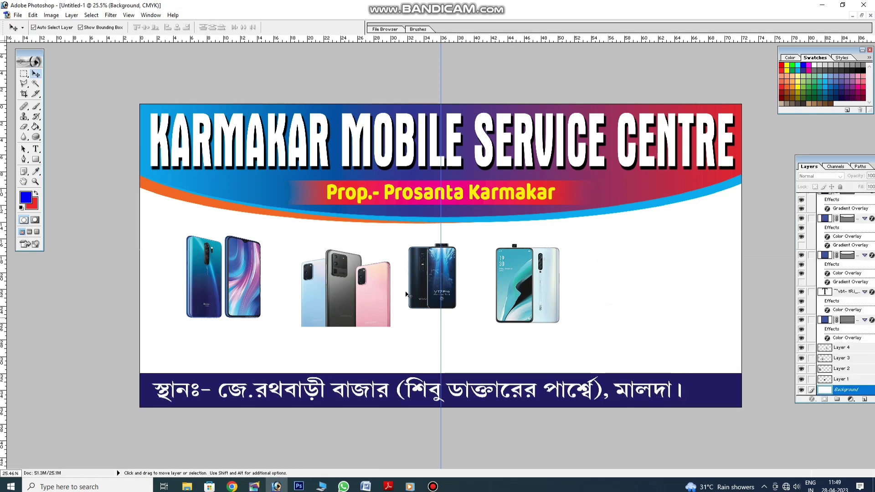
{"action": "left_click_drag", "start_coordinate": [245, 291], "coordinate": [206, 334]}
{"action": "left_click_drag", "start_coordinate": [376, 287], "coordinate": [307, 327]}
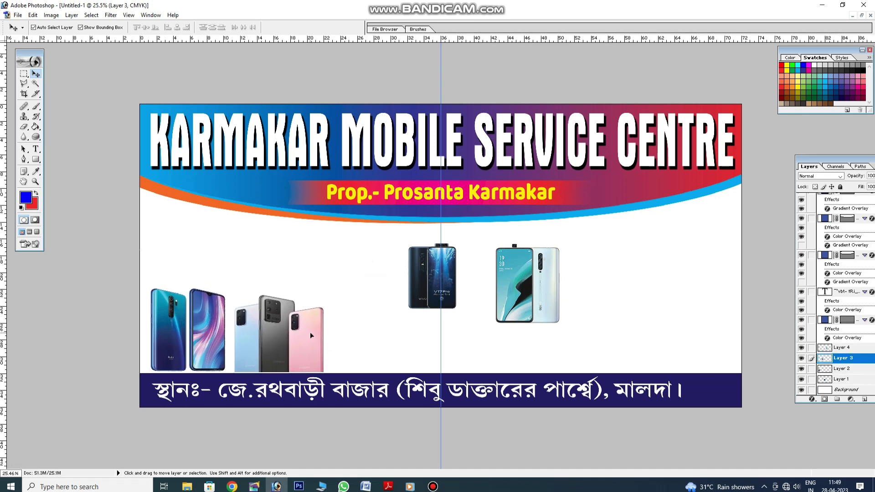
{"action": "left_click_drag", "start_coordinate": [308, 331], "coordinate": [306, 330]}
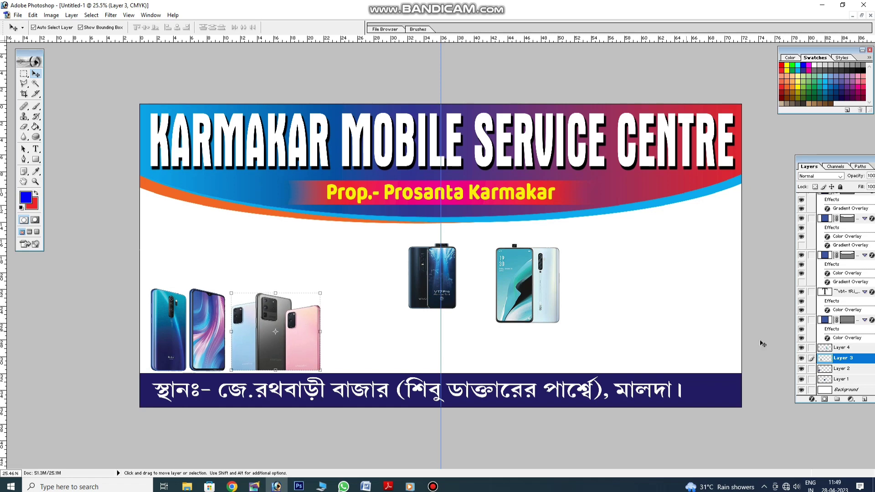
Step: Give the navy bar a 13 px orange stroke
{"action": "left_click", "coordinate": [726, 387]}
{"action": "left_click", "coordinate": [812, 399]}
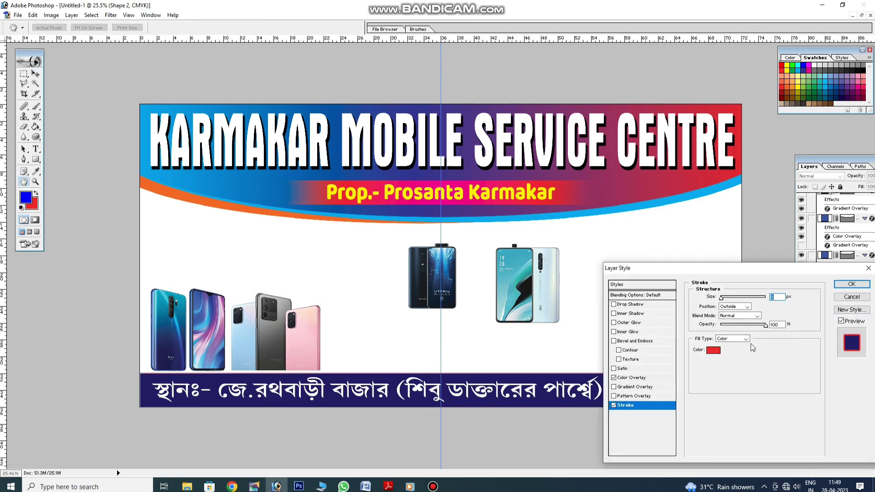
{"action": "key", "text": "shift+Up"}
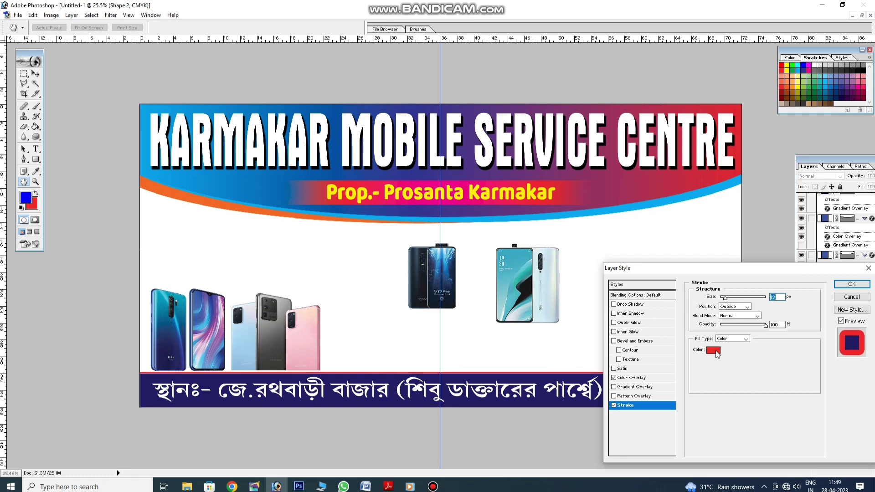
{"action": "left_click", "coordinate": [714, 351]}
{"action": "left_click", "coordinate": [790, 83]}
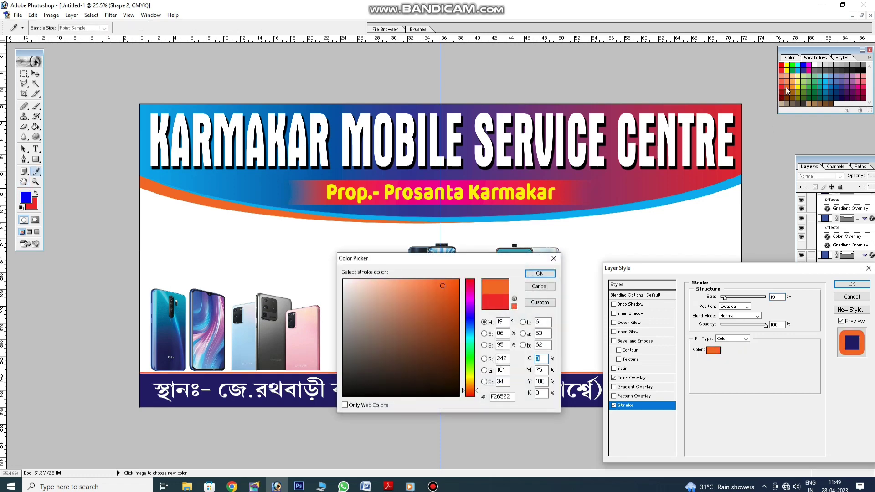
{"action": "left_click", "coordinate": [540, 274]}
{"action": "key", "text": "Return"}
Step: Place the vivo phone beside the others enlarged to about 112%, with the Oppo phone next to it
{"action": "key", "text": "v"}
{"action": "left_click", "coordinate": [424, 281]}
{"action": "left_click_drag", "start_coordinate": [423, 282], "coordinate": [347, 329]}
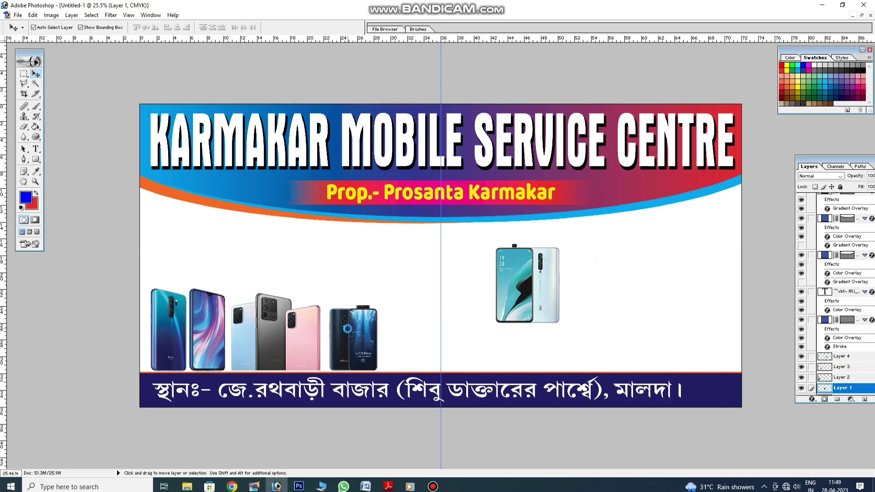
{"action": "left_click_drag", "start_coordinate": [381, 304], "coordinate": [386, 296]}
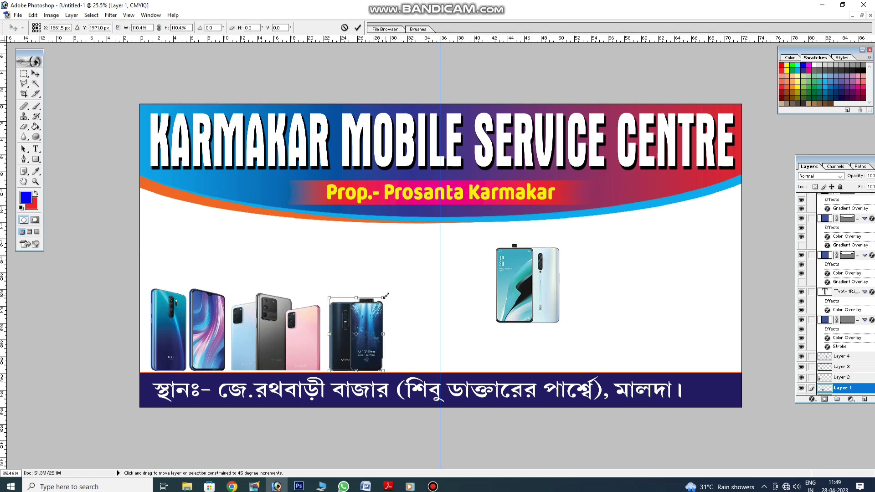
{"action": "key", "text": "Return"}
{"action": "left_click_drag", "start_coordinate": [522, 289], "coordinate": [415, 336]}
{"action": "left_click", "coordinate": [514, 295]}
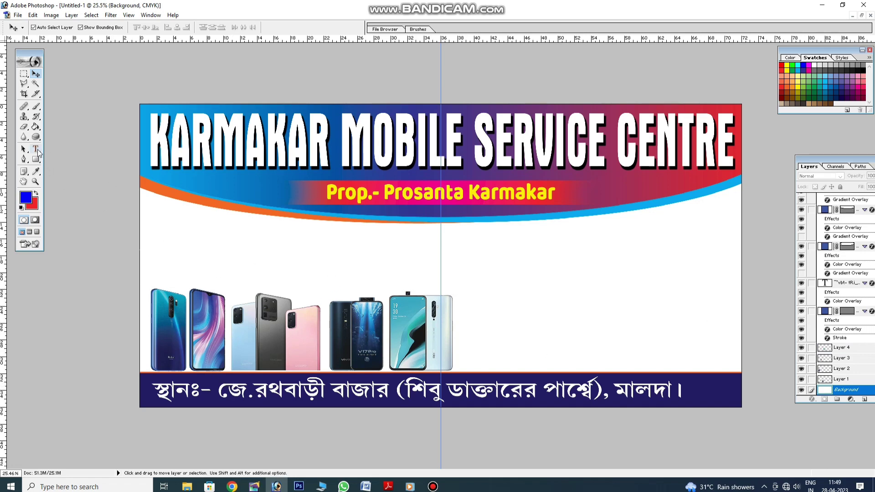
Step: Type the Bengali tagline about repairing and selling new and old mobiles, split over two lines
{"action": "left_click", "coordinate": [36, 149]}
{"action": "left_click", "coordinate": [192, 253]}
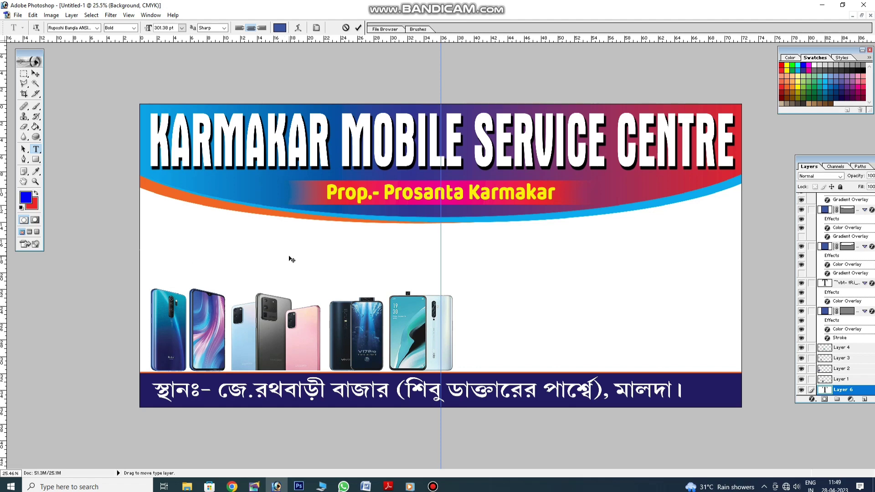
{"action": "type", "text": "এখানে"}
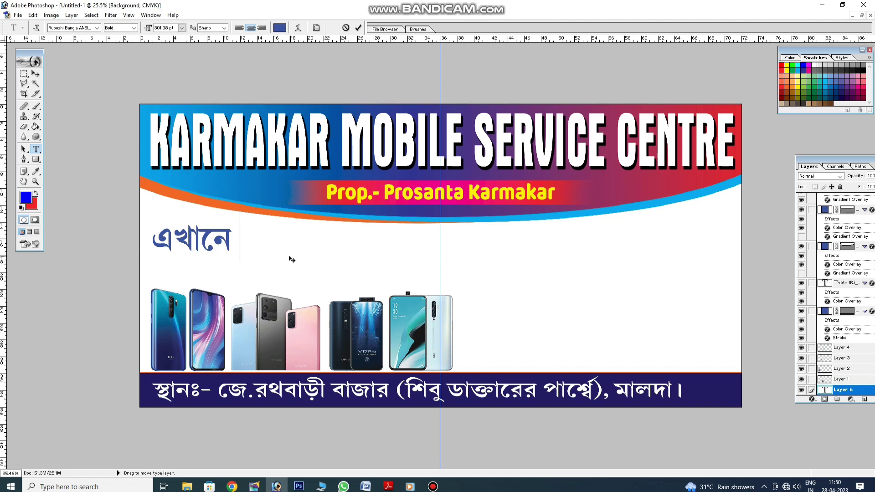
{"action": "type", "text": " যত"}
{"action": "type", "text": "্ন"}
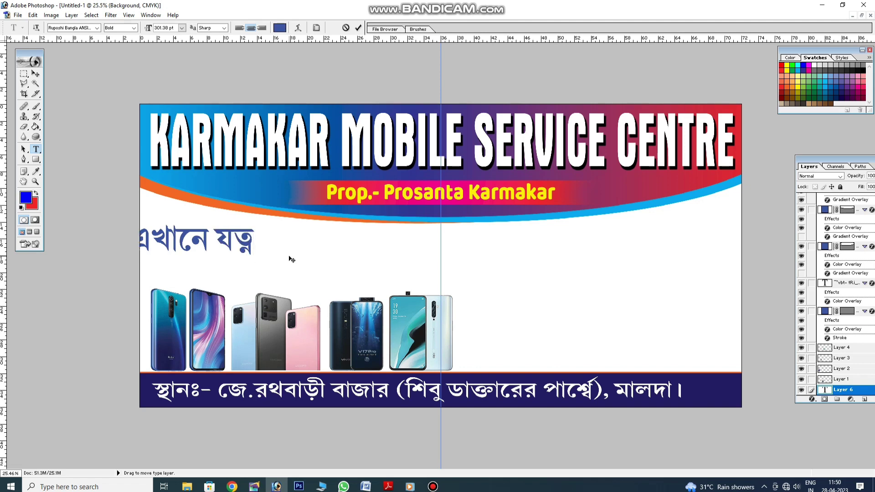
{"action": "type", "text": "-সহক"}
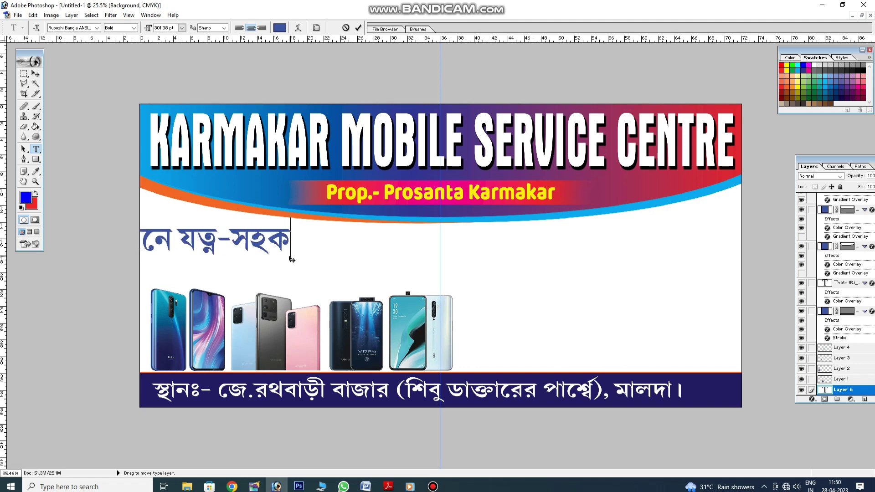
{"action": "type", "text": "ারে"}
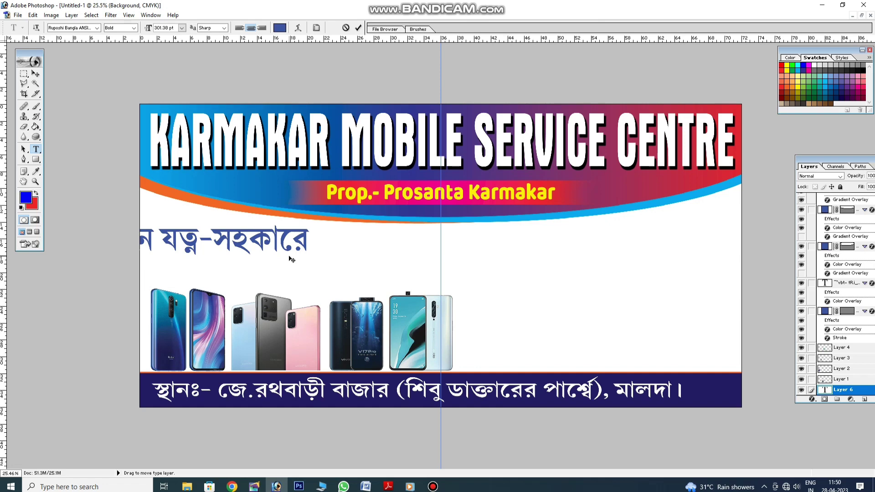
{"action": "type", "text": " েমাবা"}
{"action": "type", "text": "ই"}
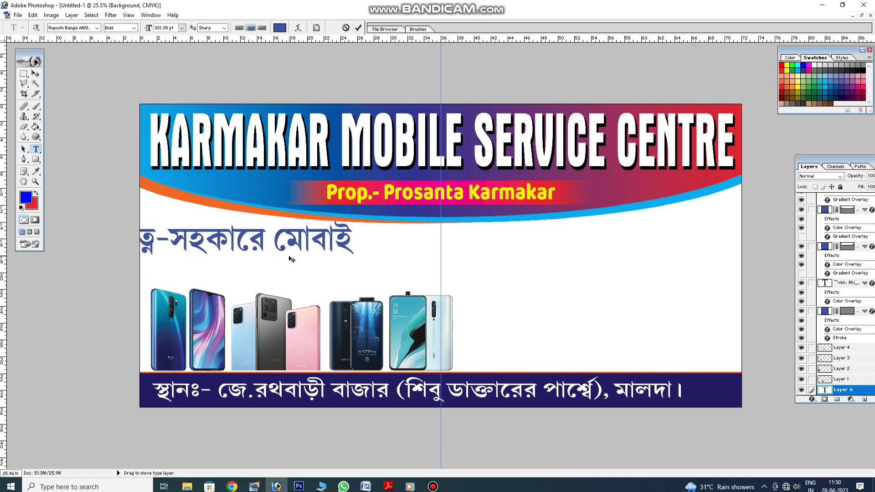
{"action": "type", "text": "ল রিপি"}
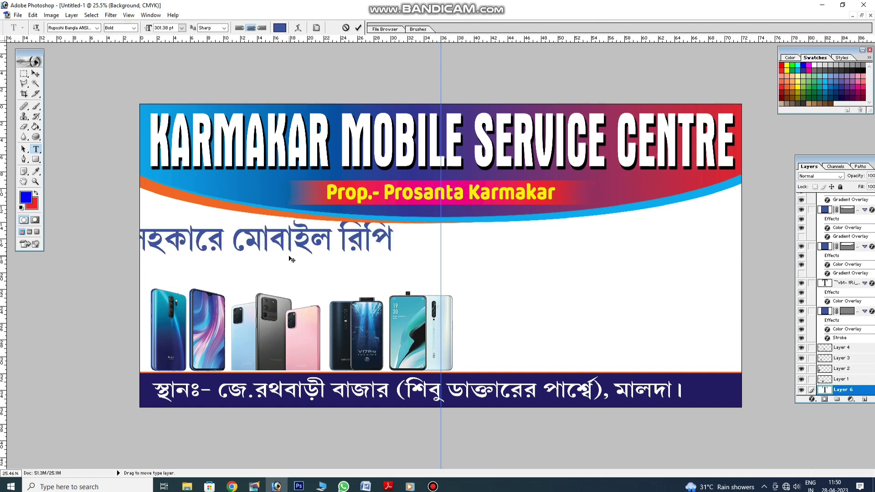
{"action": "type", "text": "য়ািরং "}
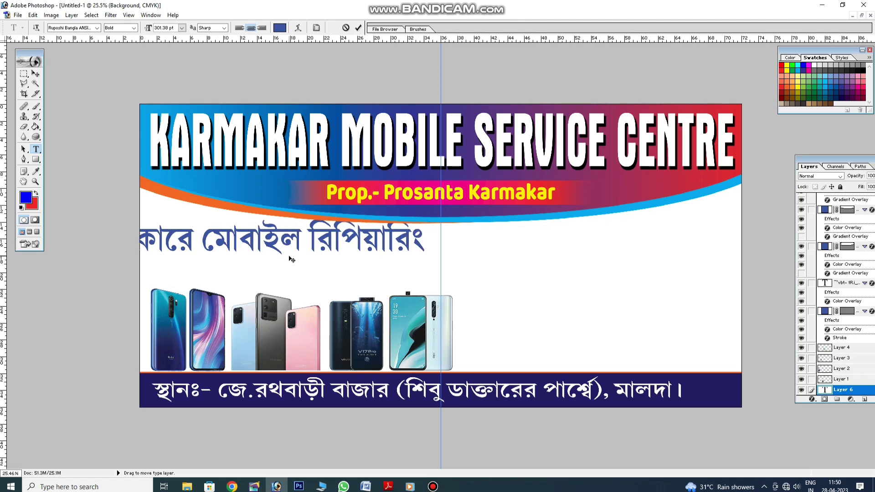
{"action": "type", "text": "করা"}
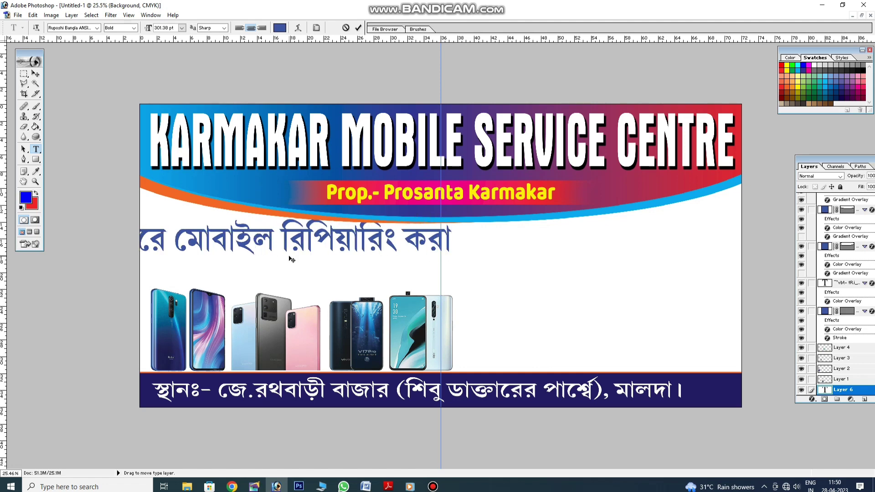
{"action": "type", "text": " হয়"}
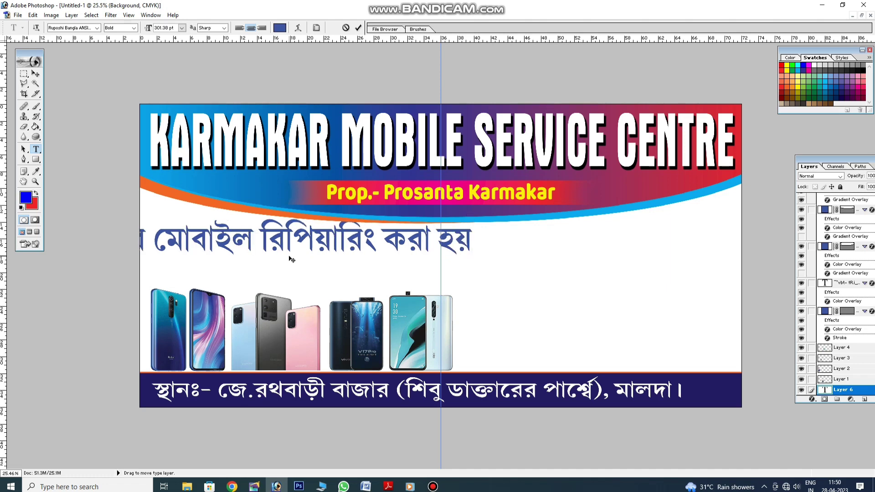
{"action": "type", "text": " ও"}
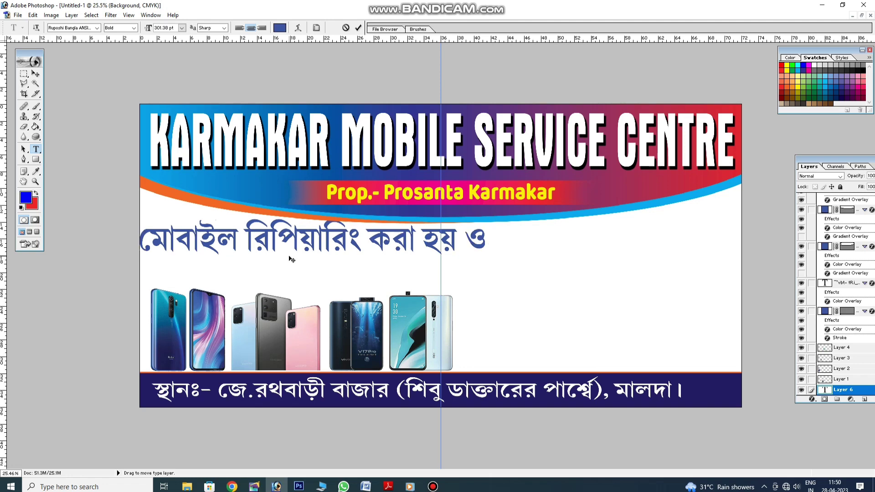
{"action": "type", "text": " নতুন"}
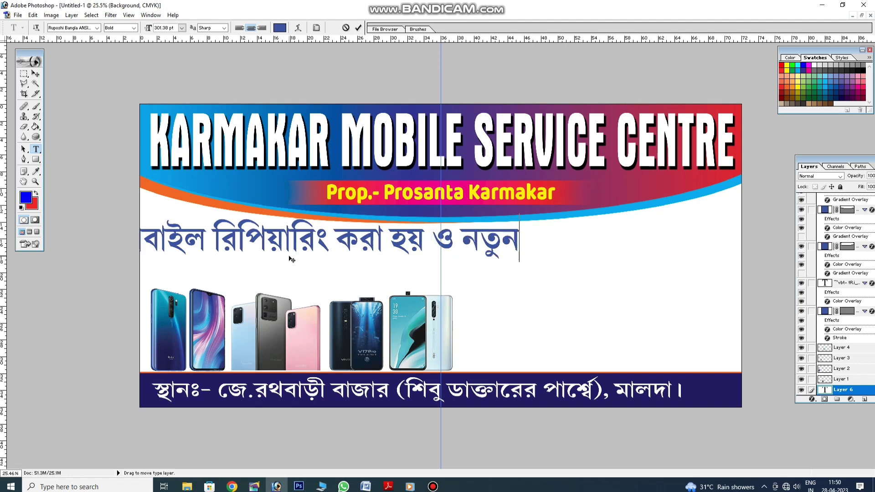
{"action": "type", "text": "-পুর"}
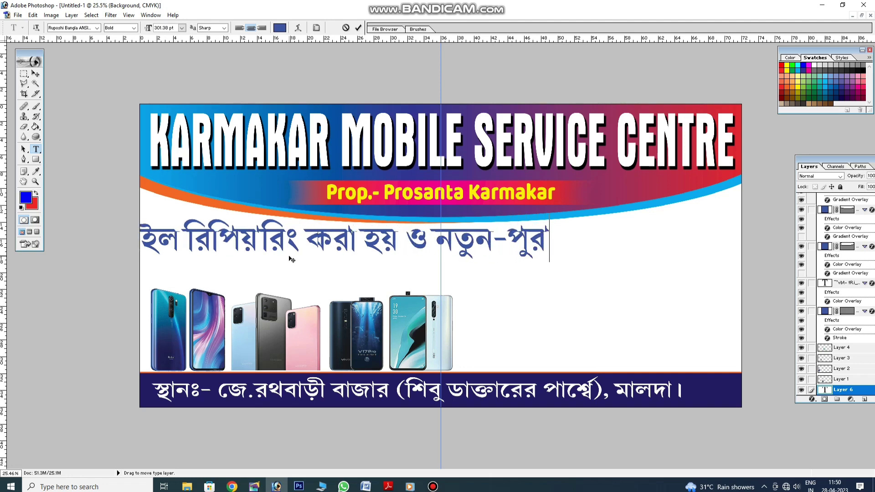
{"action": "type", "text": "াতন মোবা"}
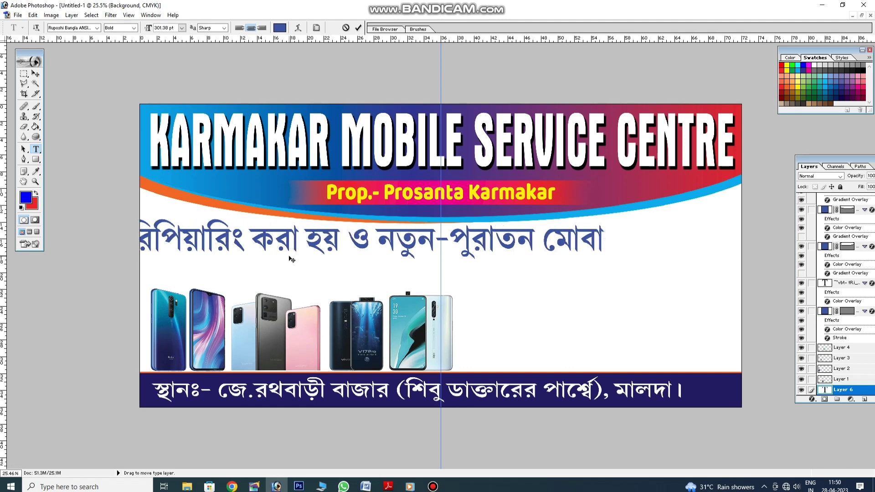
{"action": "type", "text": "ইল"}
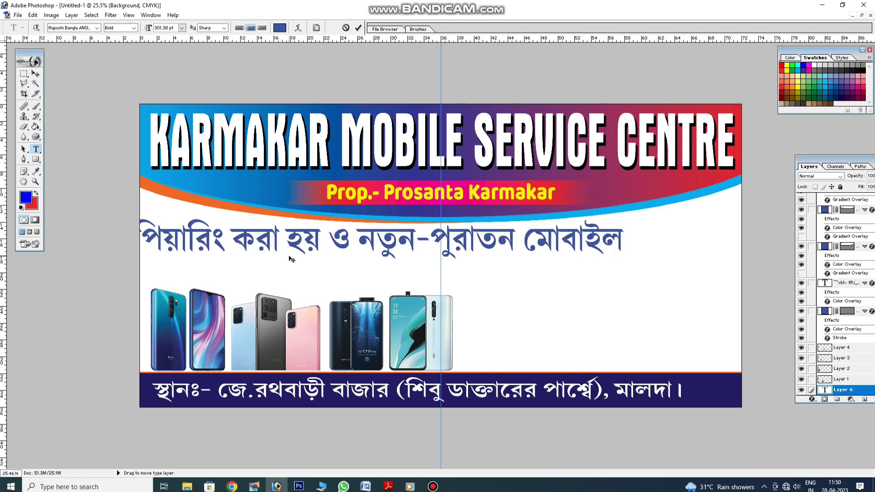
{"action": "type", "text": " বিক্রয়"}
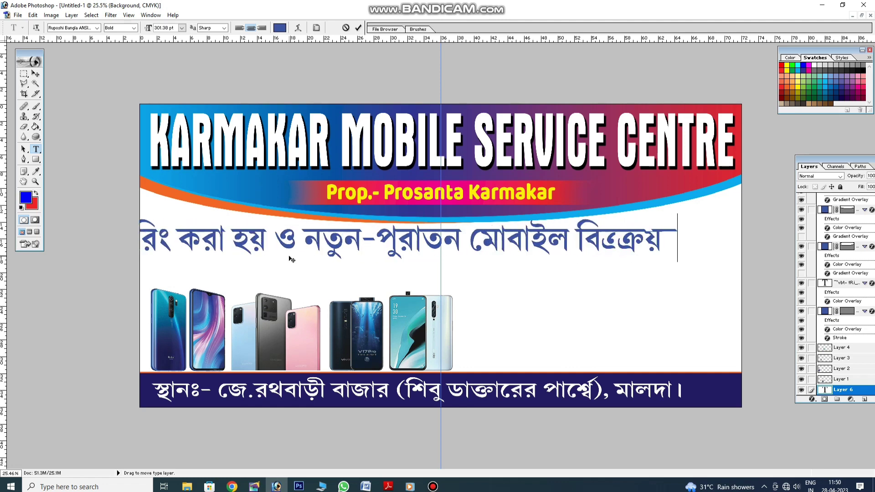
{"action": "type", "text": " করা হয়।"}
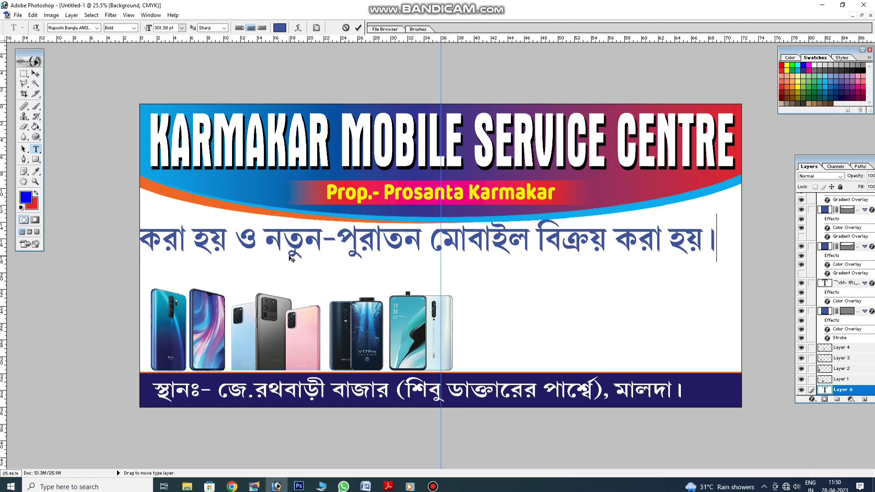
{"action": "key", "text": "Return"}
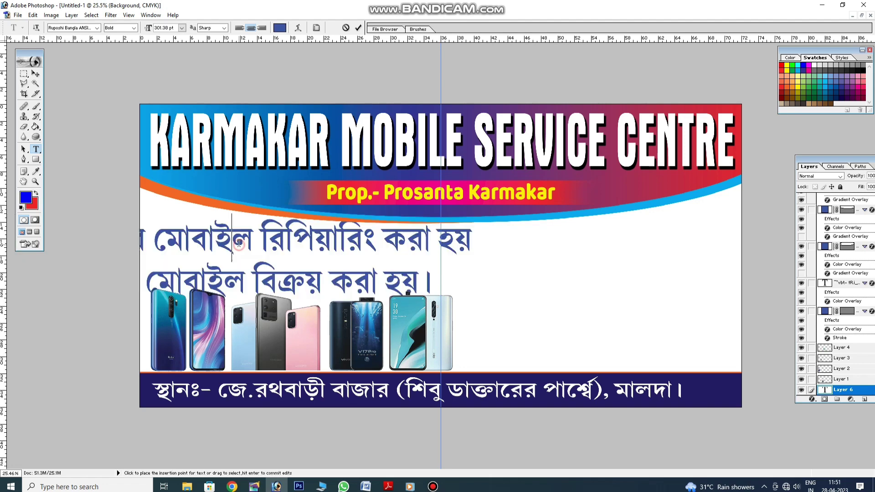
Step: Scale the tagline to 92.6% and centre it between the curved header and phones
{"action": "left_click", "coordinate": [40, 76]}
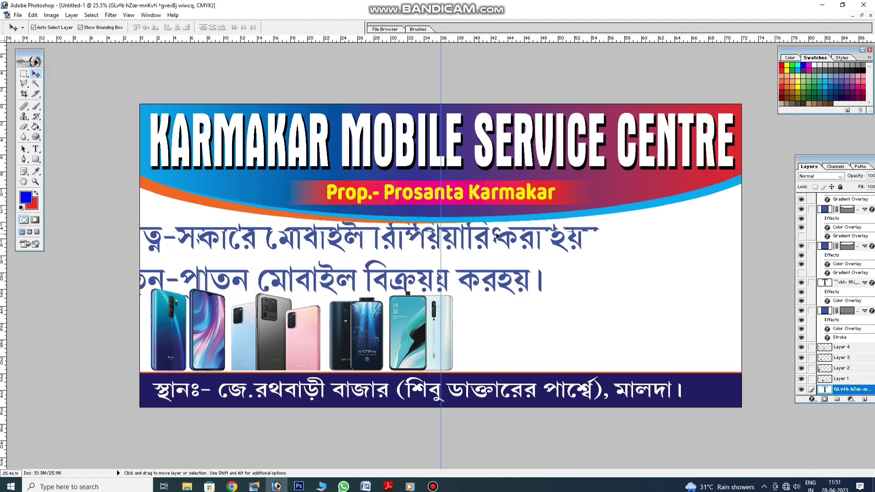
{"action": "left_click_drag", "start_coordinate": [553, 242], "coordinate": [572, 240]}
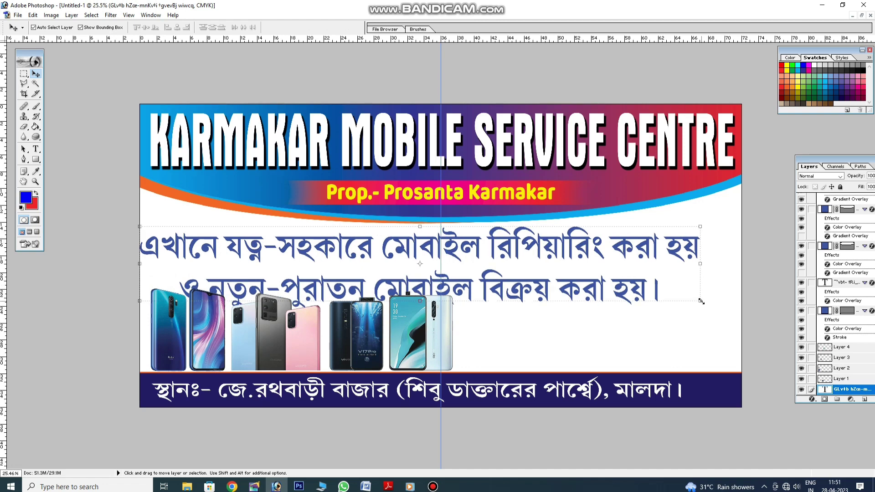
{"action": "left_click_drag", "start_coordinate": [701, 301], "coordinate": [680, 299]}
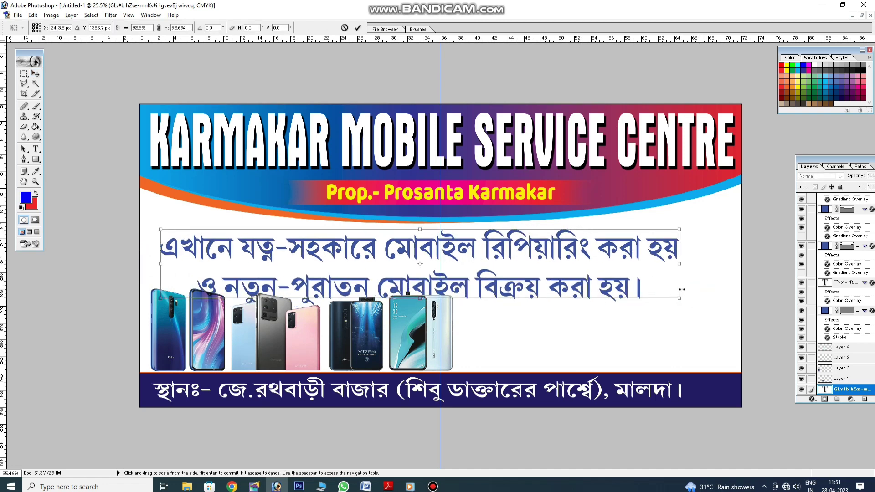
{"action": "key", "text": "Return"}
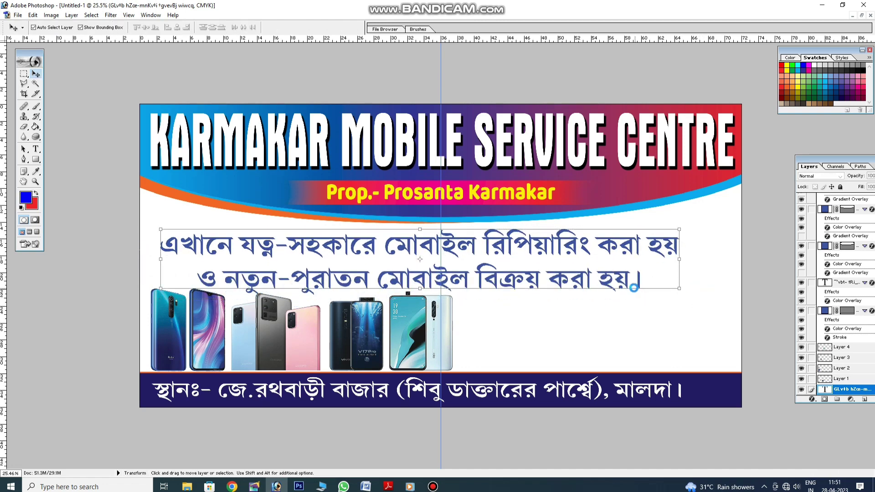
{"action": "left_click_drag", "start_coordinate": [625, 248], "coordinate": [624, 244]}
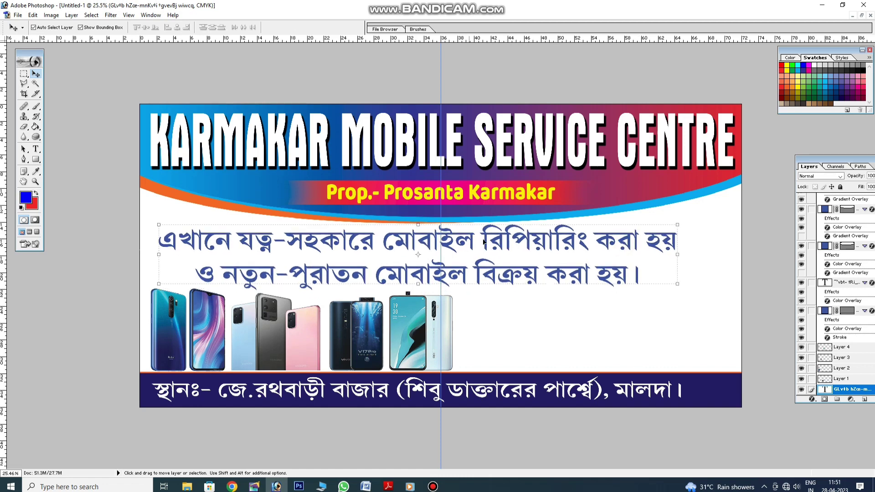
{"action": "left_click", "coordinate": [36, 149]}
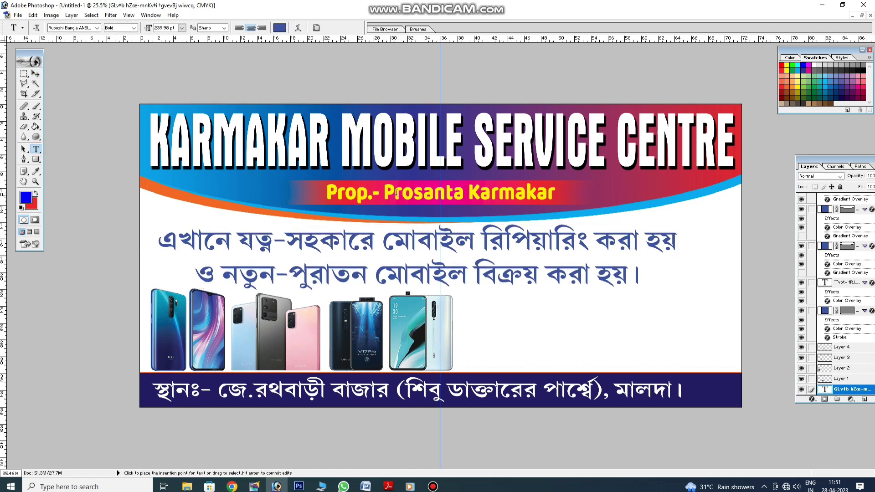
{"action": "left_click_drag", "start_coordinate": [395, 194], "coordinate": [414, 193]}
{"action": "key", "text": "ctrl+c"}
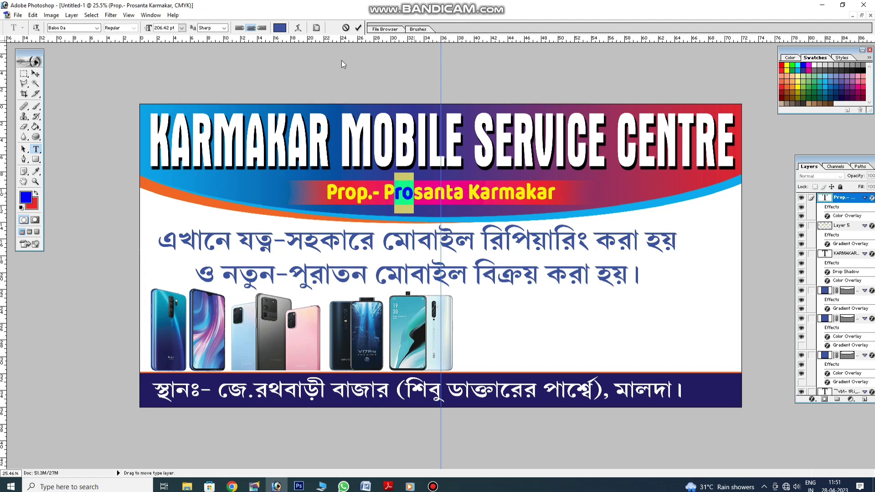
Step: Paste placeholder letters into the tagline's first line and reduce their font size
{"action": "left_click", "coordinate": [359, 28]}
{"action": "left_click", "coordinate": [379, 238]}
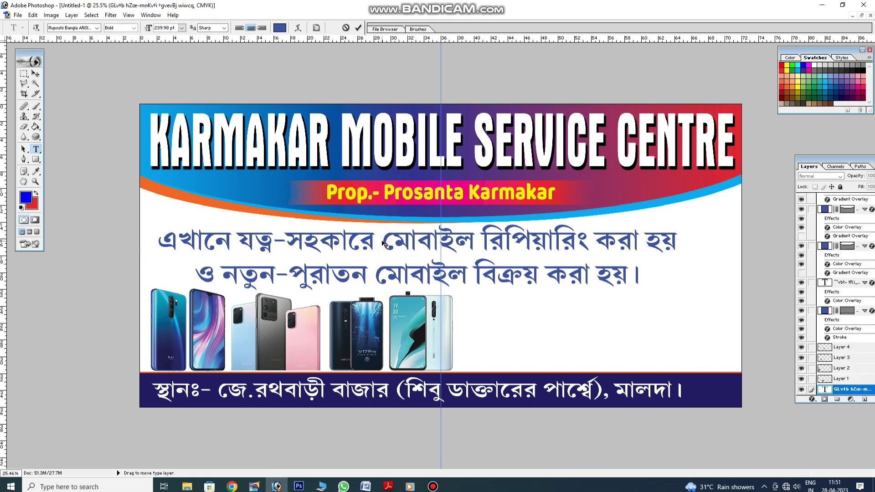
{"action": "key", "text": "ctrl+v"}
{"action": "left_click_drag", "start_coordinate": [353, 236], "coordinate": [415, 238]}
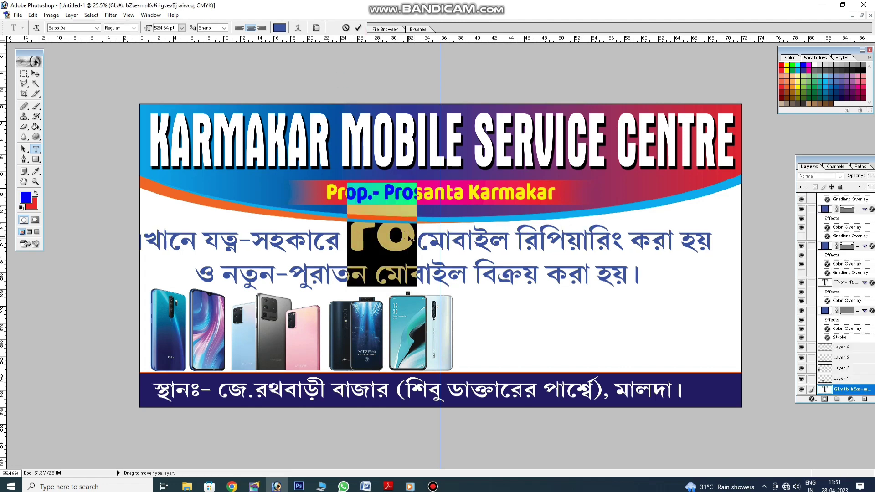
{"action": "key", "text": "ctrl+shift+comma"}
{"action": "key", "text": "ctrl+shift+comma"}
{"action": "key", "text": "ctrl+shift+comma"}
{"action": "key", "text": "ctrl+shift+comma"}
{"action": "key", "text": "ctrl+shift+comma"}
{"action": "key", "text": "ctrl+shift+comma"}
{"action": "key", "text": "ctrl+shift+comma"}
{"action": "key", "text": "ctrl+shift+comma"}
{"action": "key", "text": "ctrl+shift+comma"}
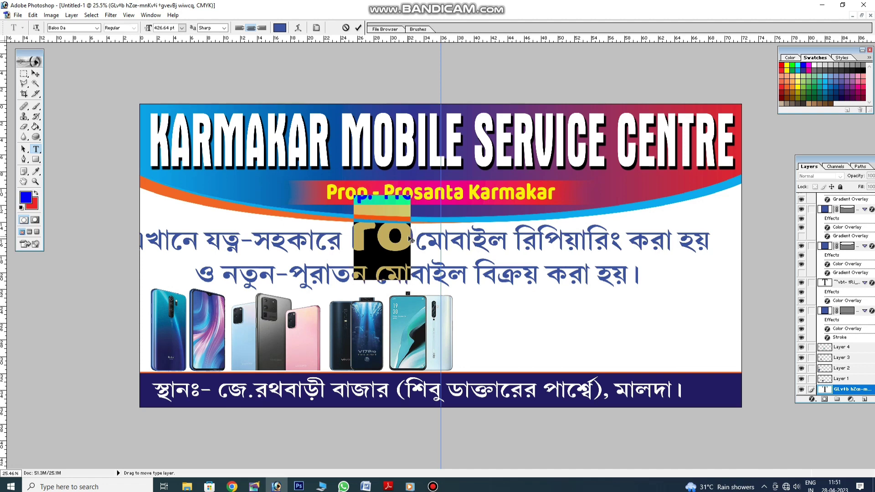
{"action": "key", "text": "ctrl+shift+comma"}
{"action": "key", "text": "ctrl+shift+comma"}
{"action": "key", "text": "ctrl+shift+comma"}
{"action": "key", "text": "ctrl+shift+comma"}
{"action": "key", "text": "ctrl+shift+comma"}
{"action": "key", "text": "ctrl+shift+comma"}
{"action": "key", "text": "ctrl+shift+comma"}
{"action": "key", "text": "ctrl+shift+comma"}
{"action": "key", "text": "ctrl+shift+comma"}
{"action": "key", "text": "ctrl+shift+comma"}
{"action": "key", "text": "ctrl+shift+comma"}
{"action": "key", "text": "ctrl+shift+comma"}
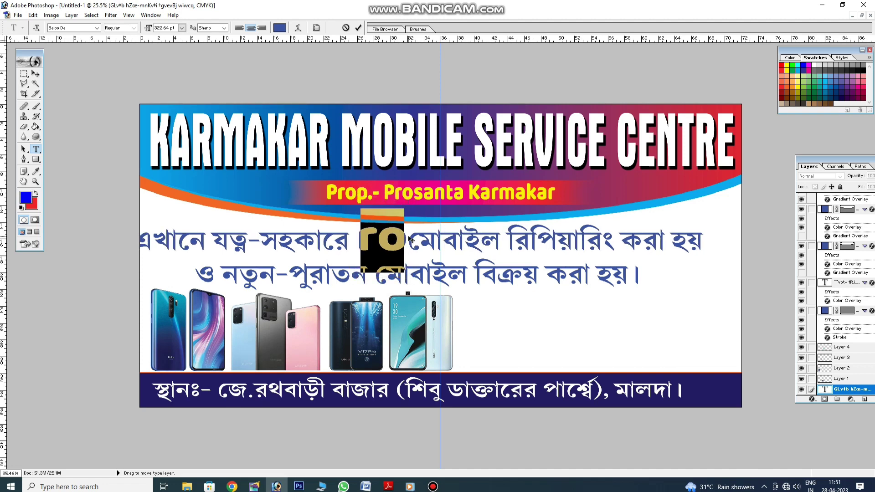
{"action": "key", "text": "ctrl+shift+comma"}
{"action": "key", "text": "ctrl+shift+comma"}
{"action": "key", "text": "ctrl+shift+comma"}
Step: Replace them with 'Android', shrunk slightly to match the Bengali text
{"action": "type", "text": "A"}
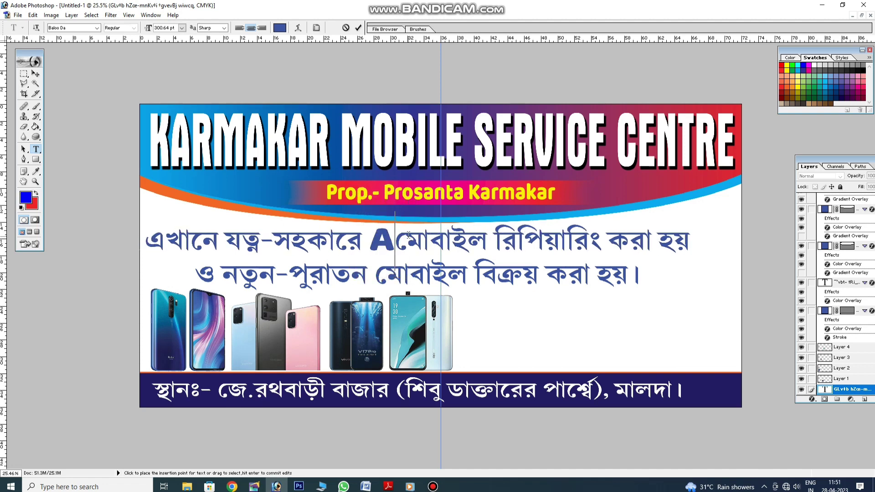
{"action": "type", "text": "n"}
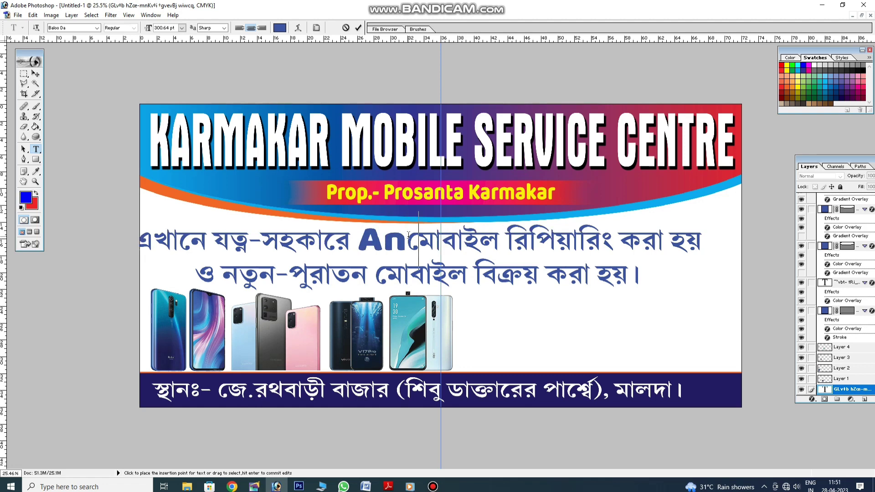
{"action": "type", "text": "droid"}
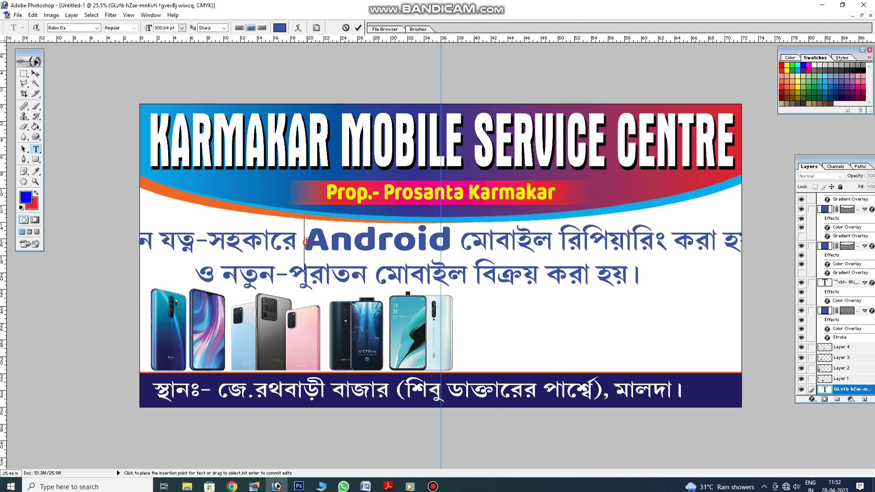
{"action": "left_click_drag", "start_coordinate": [305, 242], "coordinate": [451, 246]}
{"action": "key", "text": "ctrl+shift+comma"}
{"action": "key", "text": "ctrl+shift+comma"}
{"action": "key", "text": "ctrl+shift+comma"}
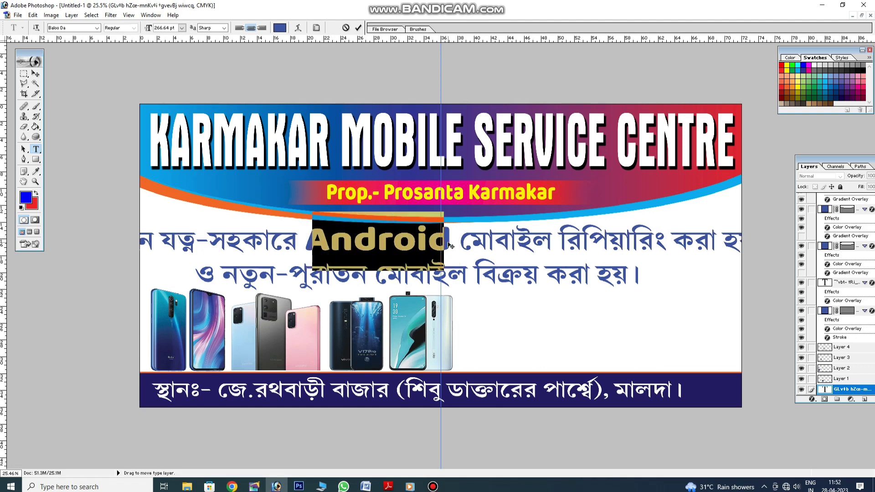
{"action": "key", "text": "ctrl+Return"}
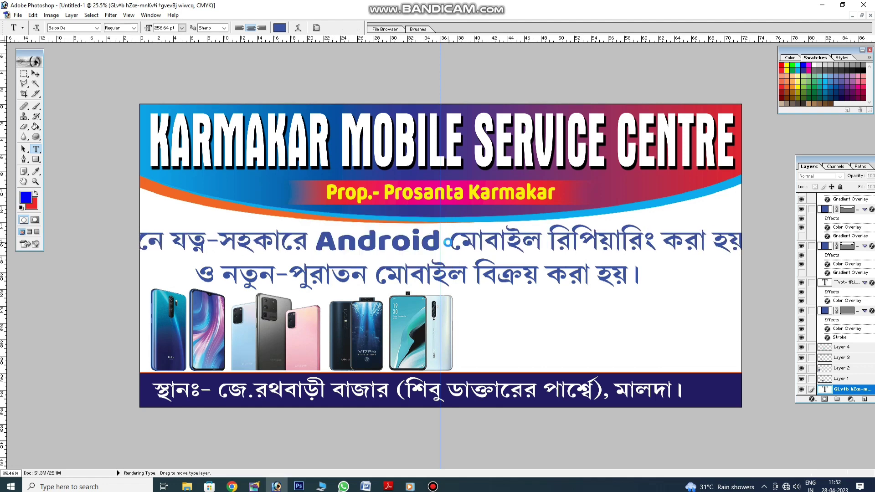
{"action": "key", "text": "ctrl+shift+n"}
{"action": "key", "text": "Escape"}
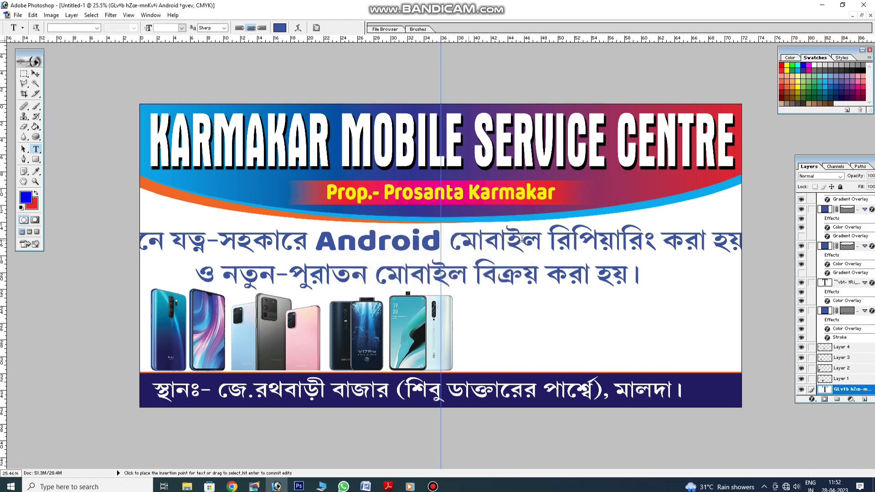
Step: Rewrap the tagline so the first line ends at রিপিয়ারিং
{"action": "left_click", "coordinate": [666, 240]}
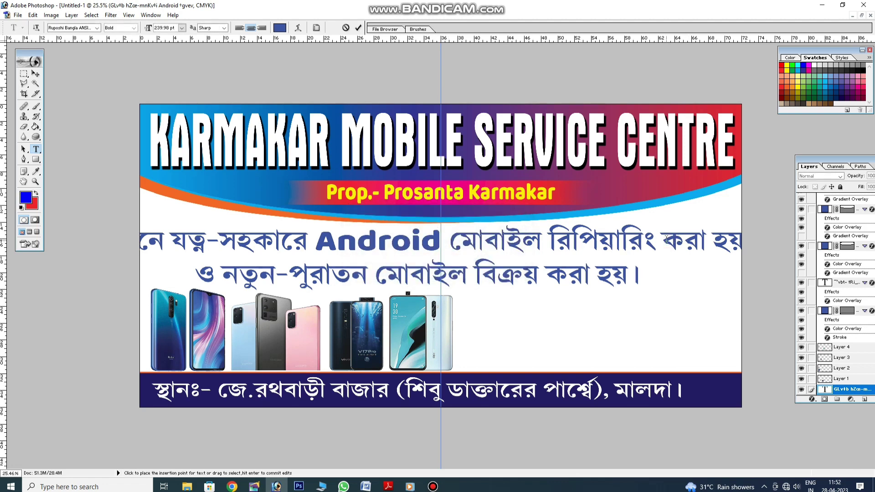
{"action": "key", "text": "BackSpace"}
{"action": "key", "text": "Return"}
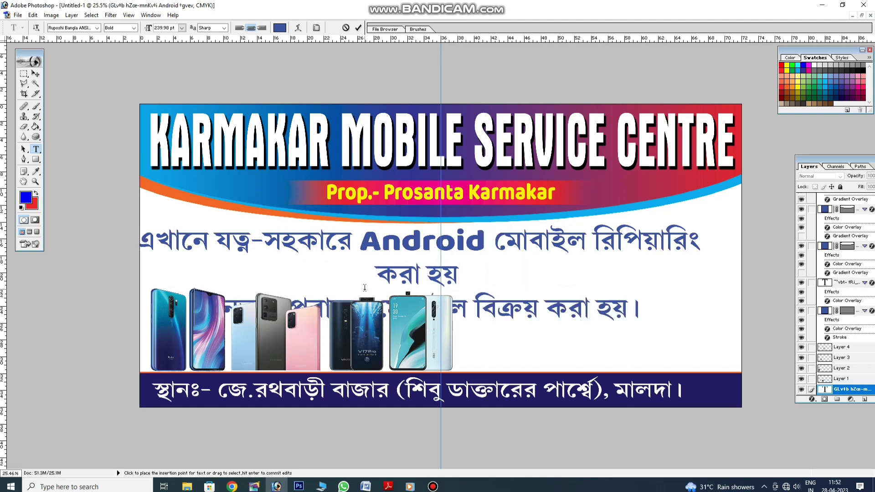
{"action": "key", "text": "Delete"}
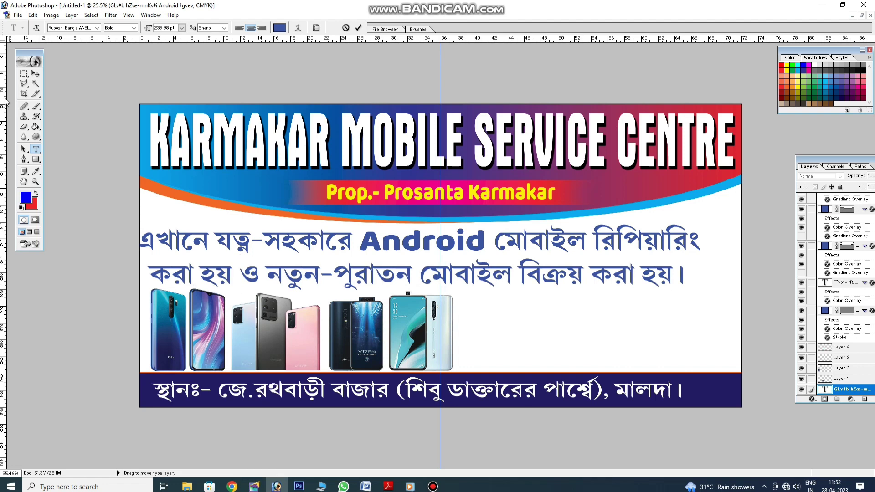
{"action": "left_click", "coordinate": [35, 74]}
Step: Shift the tagline right and squash it vertically to sit above the phones
{"action": "left_click_drag", "start_coordinate": [305, 233], "coordinate": [323, 244]}
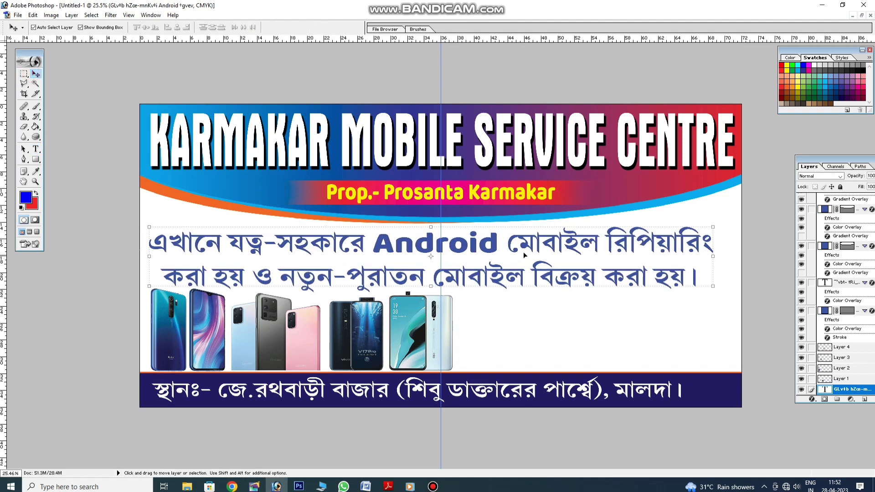
{"action": "left_click_drag", "start_coordinate": [524, 252], "coordinate": [532, 250]}
{"action": "key", "text": "ctrl+t"}
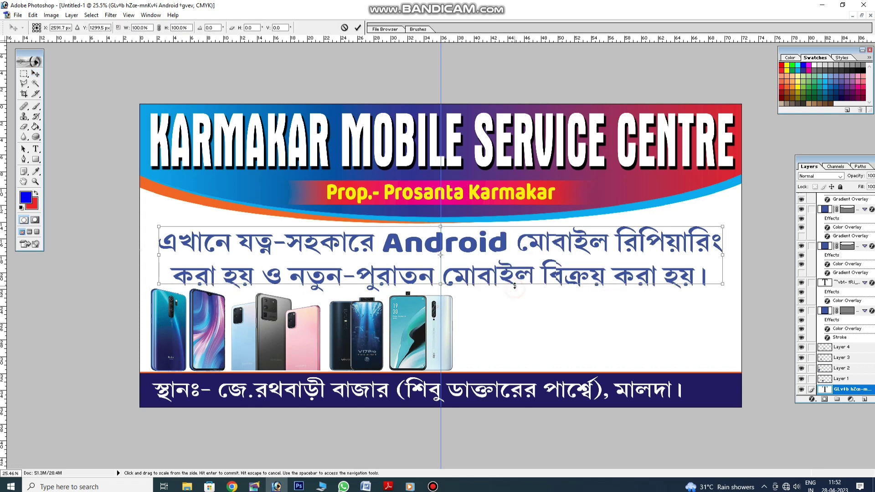
{"action": "left_click_drag", "start_coordinate": [515, 286], "coordinate": [516, 282]}
{"action": "key", "text": "Return"}
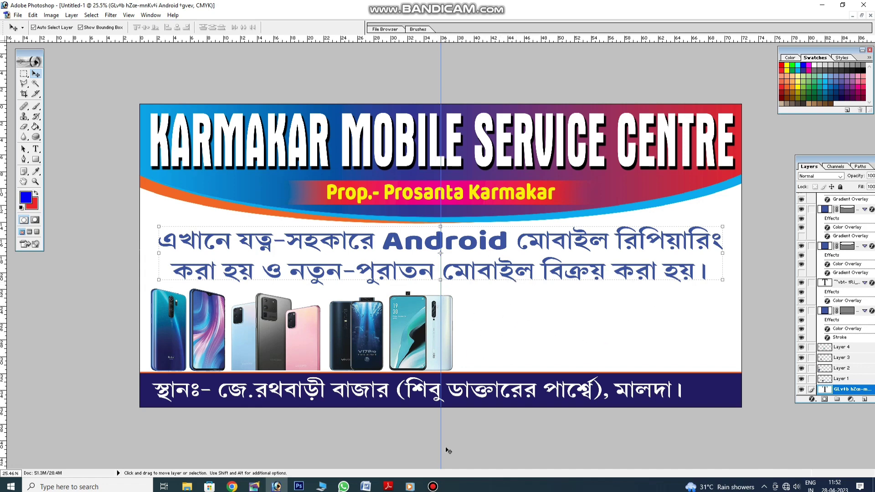
Step: Append the shop's mobile number to the proprietor line and re-centre it in the band
{"action": "left_click", "coordinate": [433, 486]}
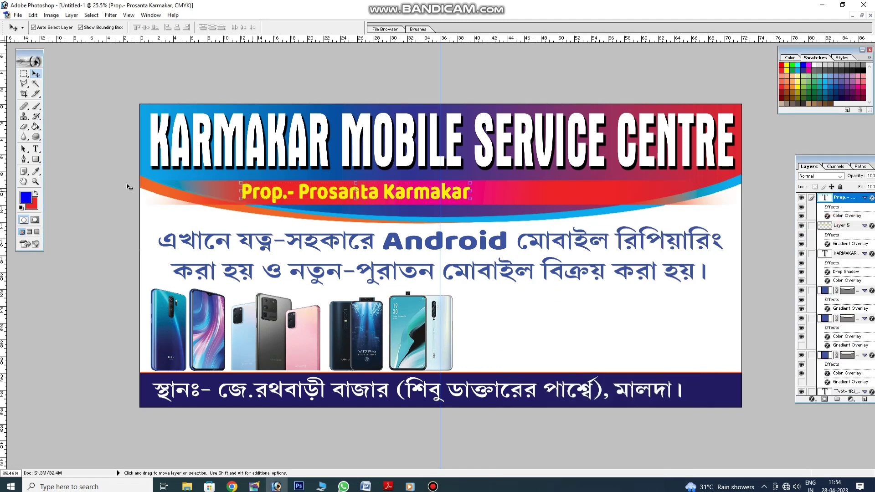
{"action": "left_click", "coordinate": [36, 149]}
{"action": "left_click", "coordinate": [470, 195]}
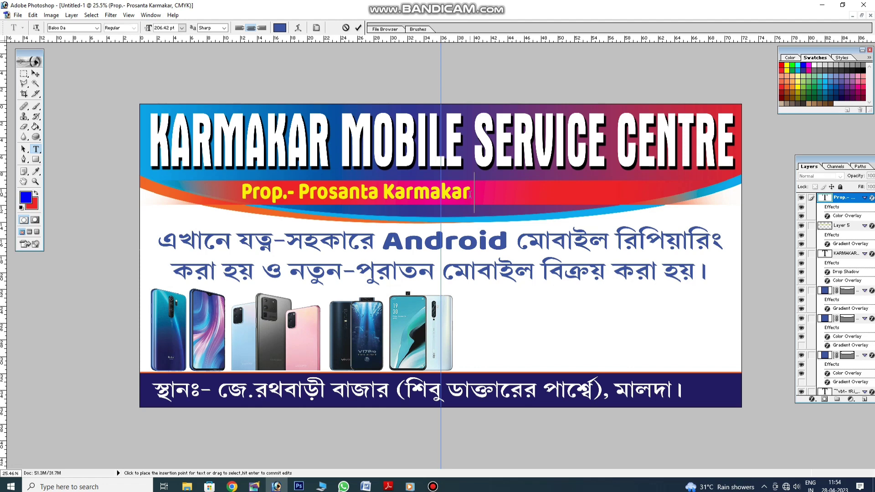
{"action": "type", "text": "M"}
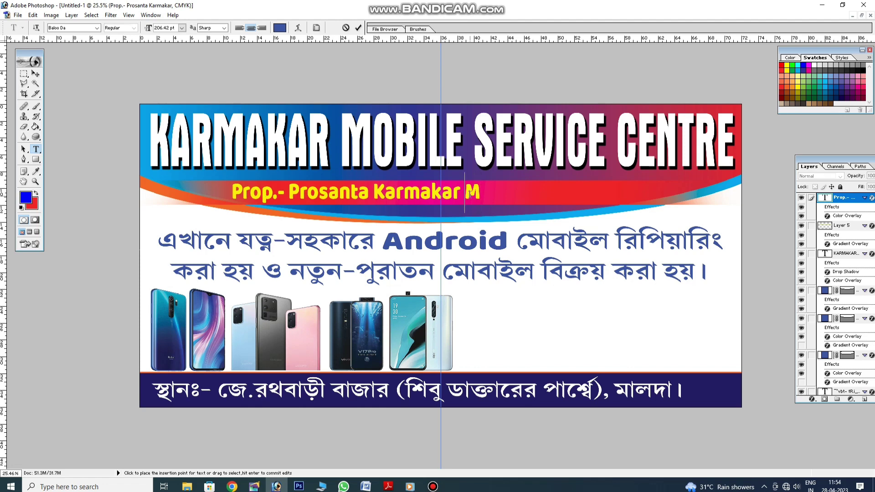
{"action": "type", "text": "# "}
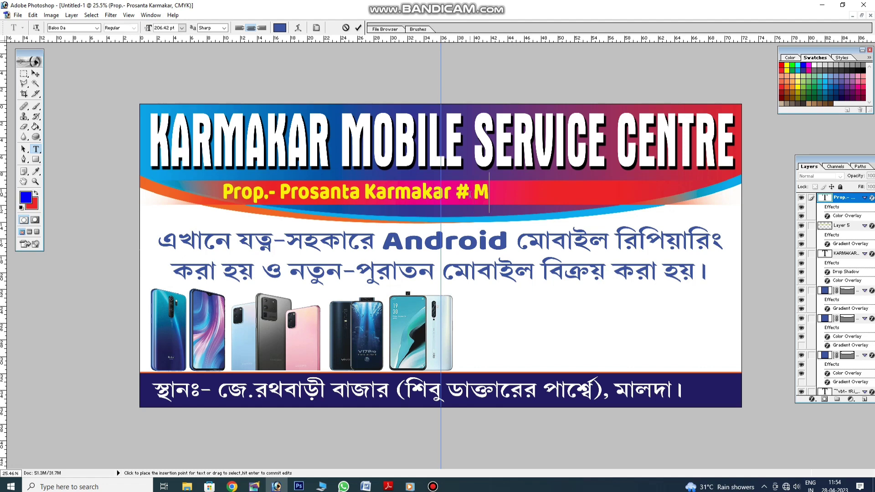
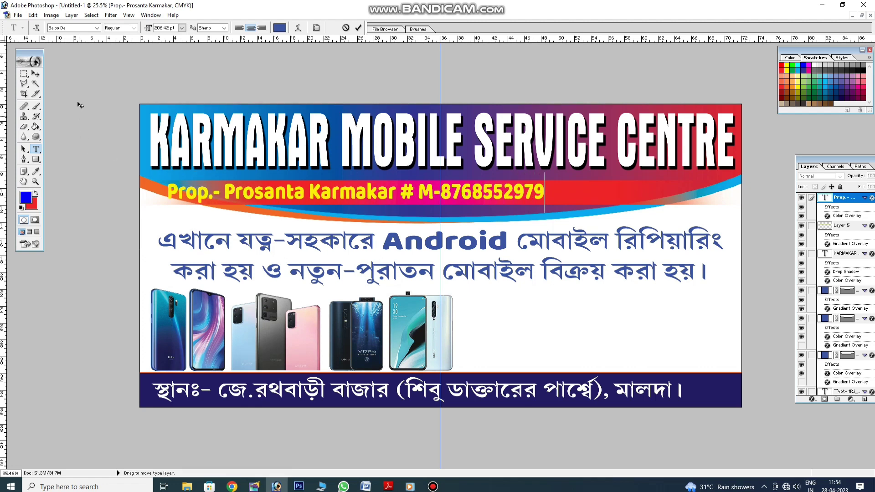
{"action": "left_click", "coordinate": [35, 73]}
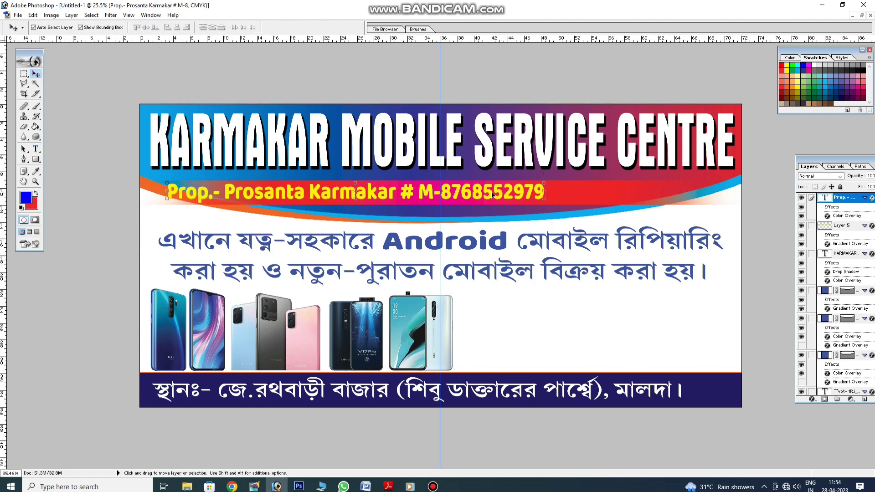
{"action": "left_click_drag", "start_coordinate": [493, 194], "coordinate": [573, 197]}
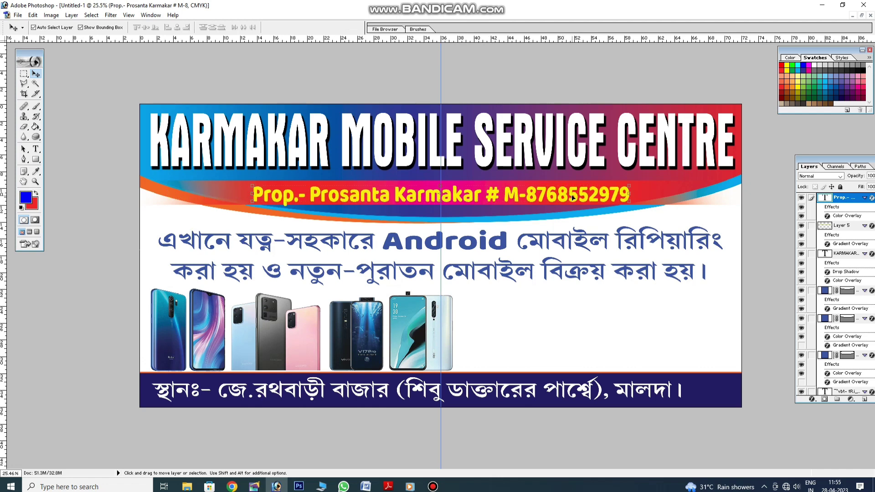
{"action": "key", "text": "Up"}
{"action": "key", "text": "Up"}
{"action": "key", "text": "Up"}
{"action": "key", "text": "Up"}
{"action": "key", "text": "Up"}
{"action": "key", "text": "Up"}
{"action": "key", "text": "Up"}
{"action": "key", "text": "Up"}
{"action": "key", "text": "Up"}
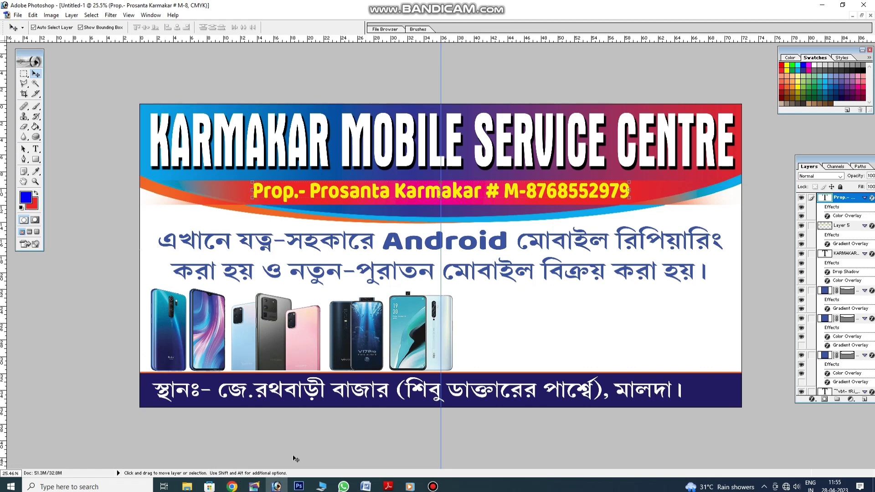
Step: Cancel the Firewall Settings prompt raised from the taskbar network panel
{"action": "left_click", "coordinate": [786, 487]}
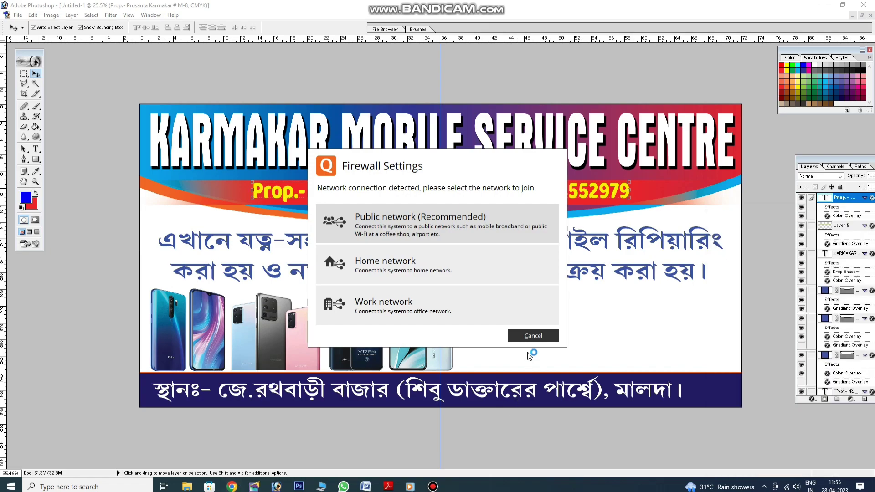
{"action": "left_click", "coordinate": [534, 338]}
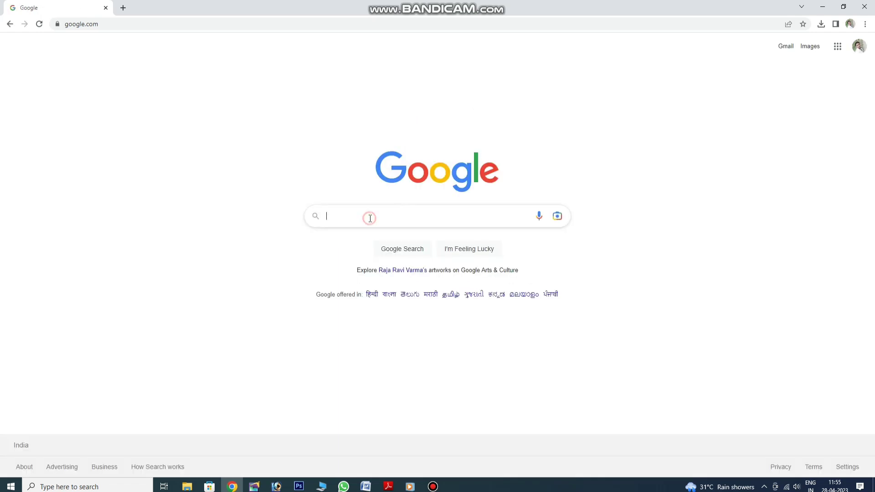
Step: Search Google Images for 'mobile repairing'
{"action": "left_click", "coordinate": [370, 221]}
{"action": "type", "text": "mobile"}
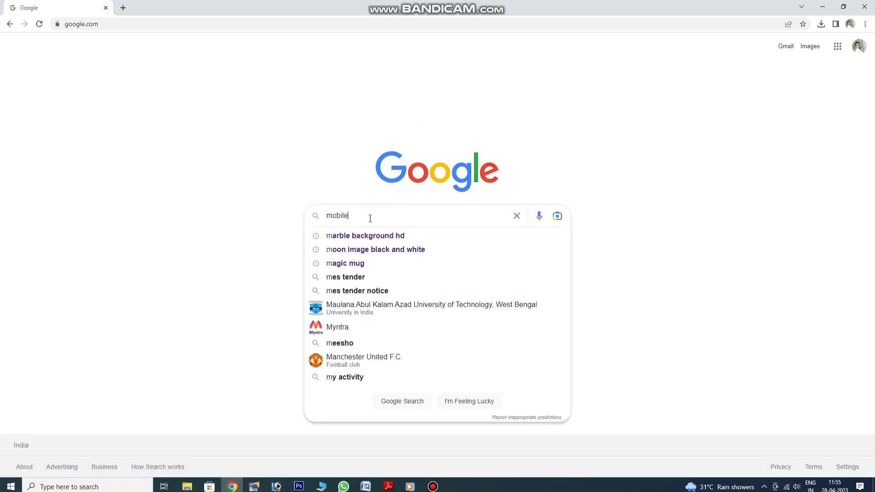
{"action": "type", "text": " re"}
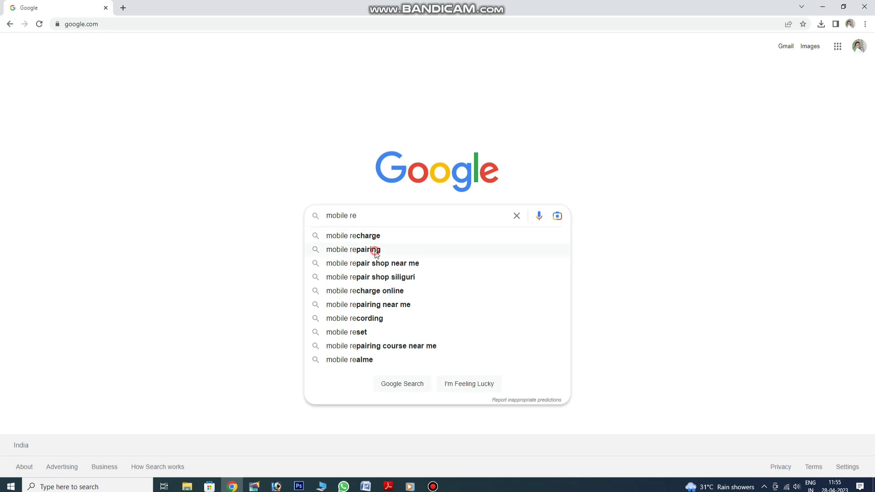
{"action": "left_click", "coordinate": [371, 249]}
{"action": "left_click", "coordinate": [154, 84]}
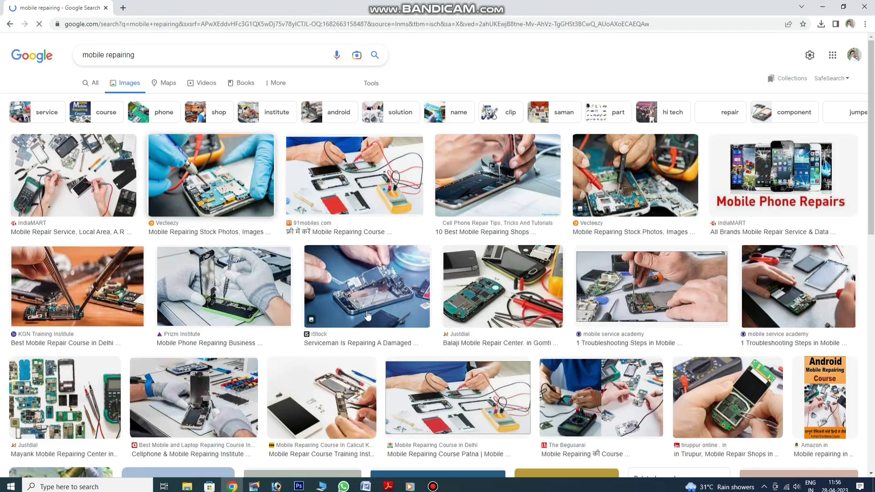
Step: Copy the tweezers-on-circuit-board repair photo from its image preview
{"action": "left_click", "coordinate": [89, 299]}
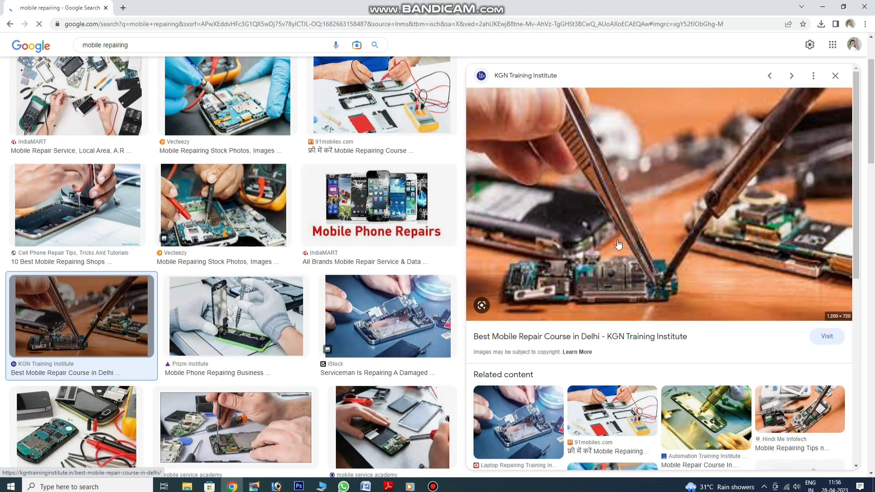
{"action": "right_click", "coordinate": [674, 248]}
{"action": "left_click", "coordinate": [702, 340]}
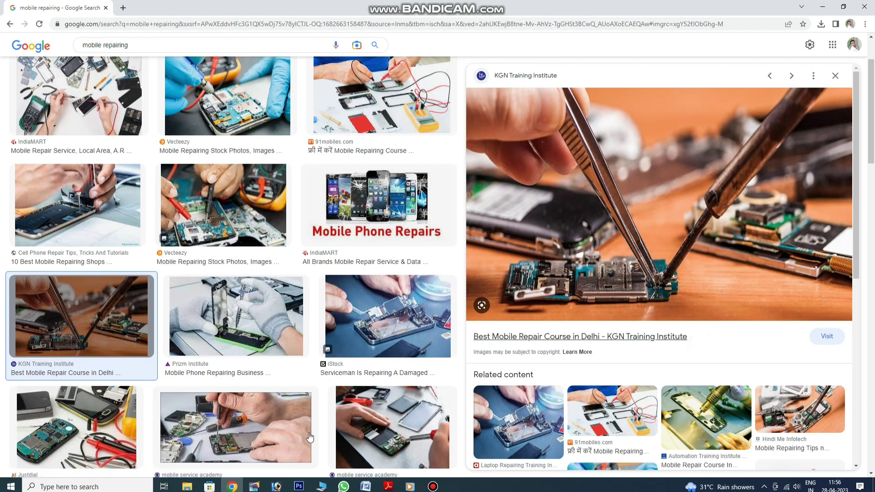
{"action": "left_click", "coordinate": [276, 487]}
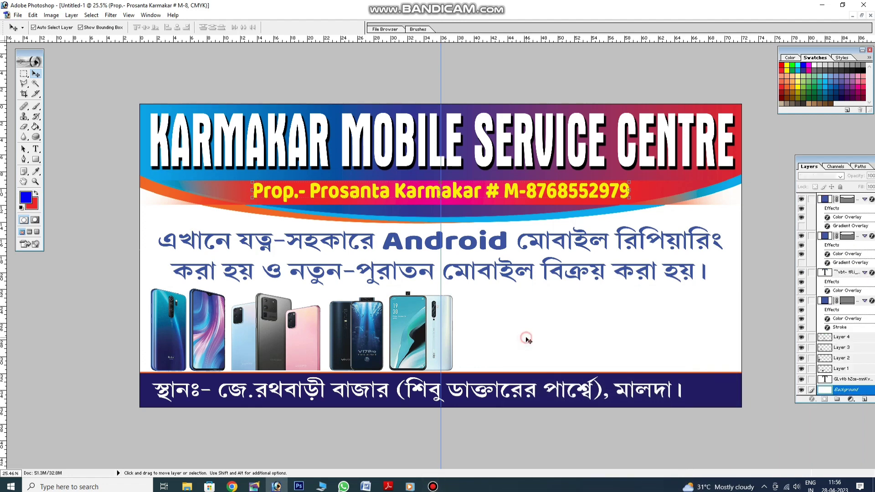
Step: Paste the soldering photo above the Background layer, placed and scaled right of the phones
{"action": "left_click", "coordinate": [529, 341]}
{"action": "key", "text": "ctrl+v"}
{"action": "mouse_move", "coordinate": [483, 285]}
{"action": "left_mouse_down"}
{"action": "mouse_move", "coordinate": [575, 359]}
{"action": "mouse_move", "coordinate": [707, 356]}
{"action": "left_mouse_up"}
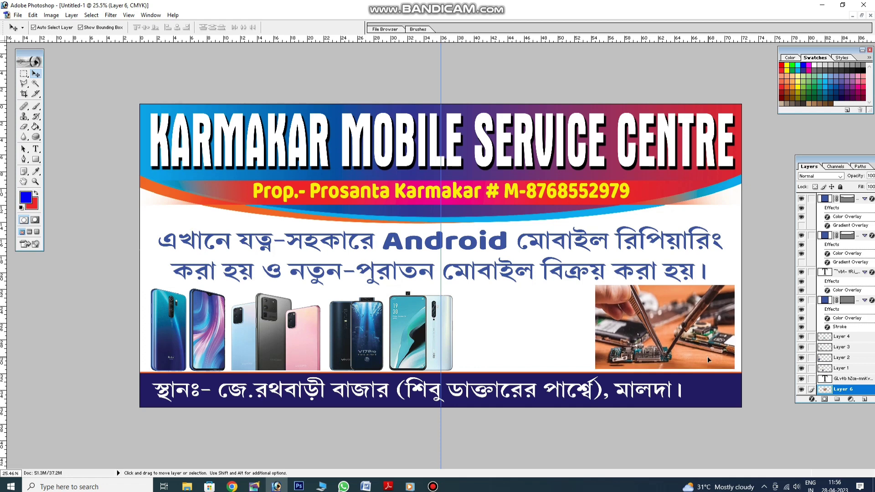
{"action": "key", "text": "ctrl+t"}
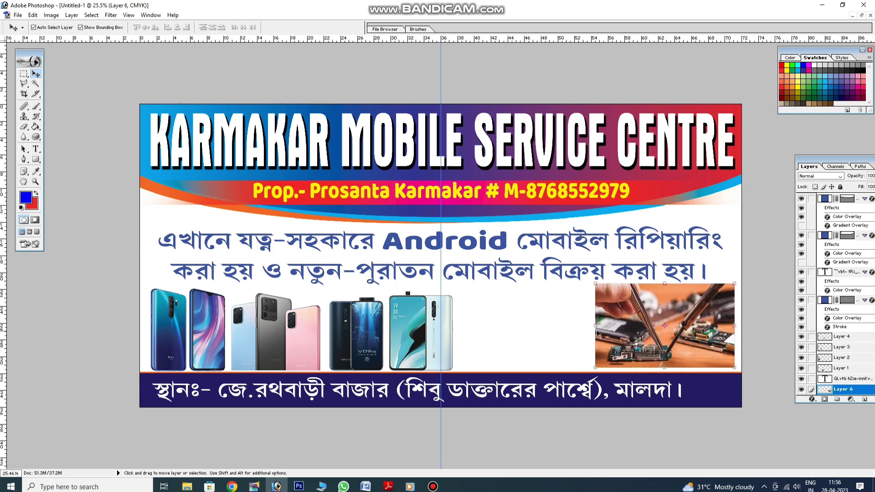
{"action": "key", "text": "Return"}
{"action": "left_click", "coordinate": [520, 326]}
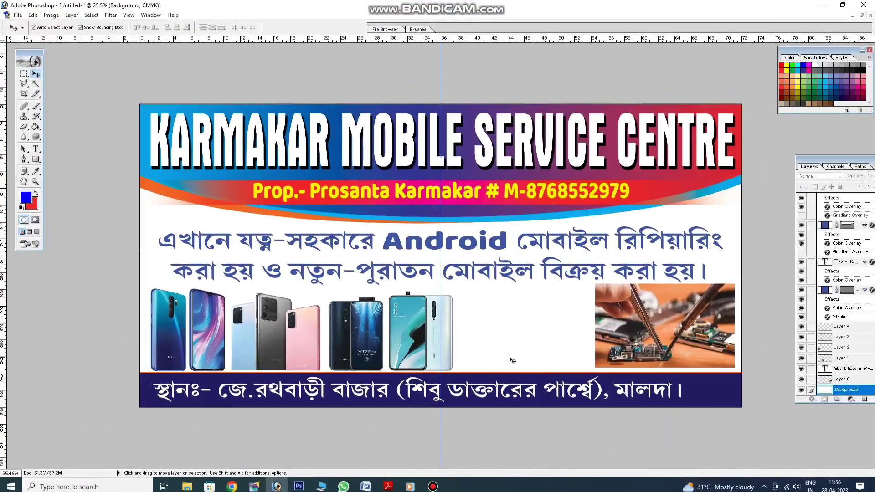
Step: Browse the 'mobile repairing' image results to the cracked-to-repaired iPhone picture
{"action": "left_click", "coordinate": [232, 487]}
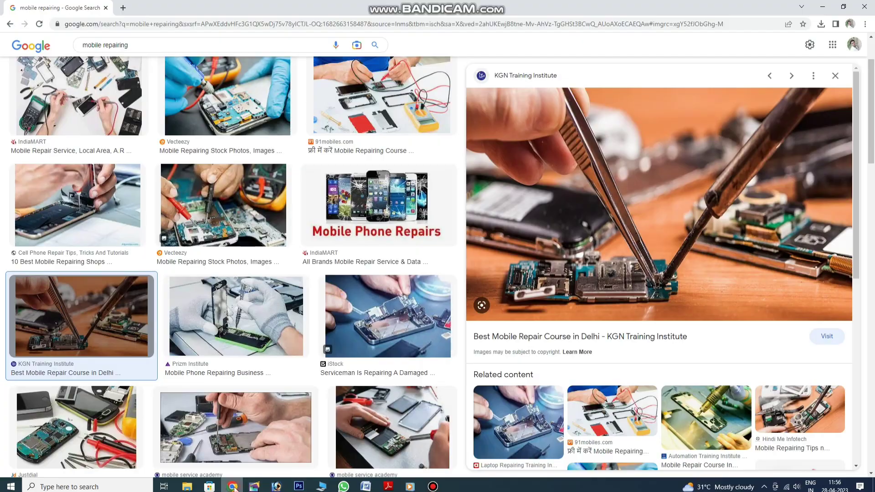
{"action": "scroll", "coordinate": [401, 392], "scroll_direction": "down", "scroll_amount": 3}
{"action": "scroll", "coordinate": [401, 392], "scroll_direction": "down", "scroll_amount": 6}
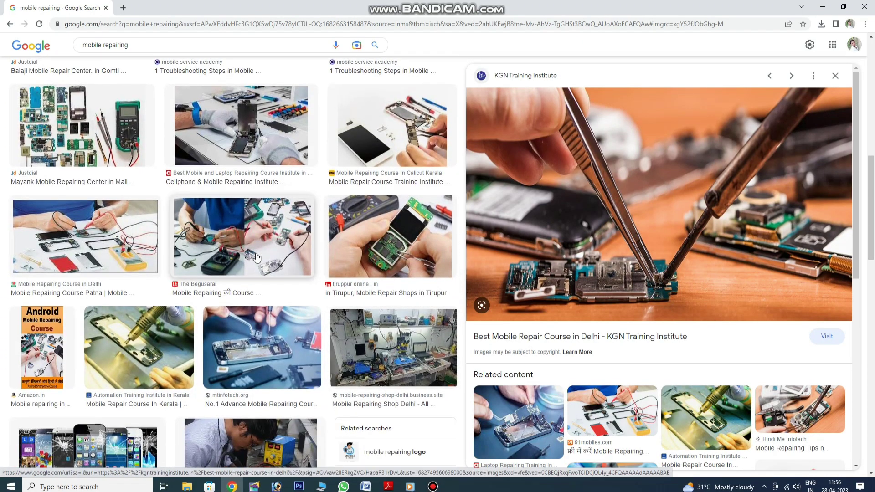
{"action": "left_click", "coordinate": [255, 254]}
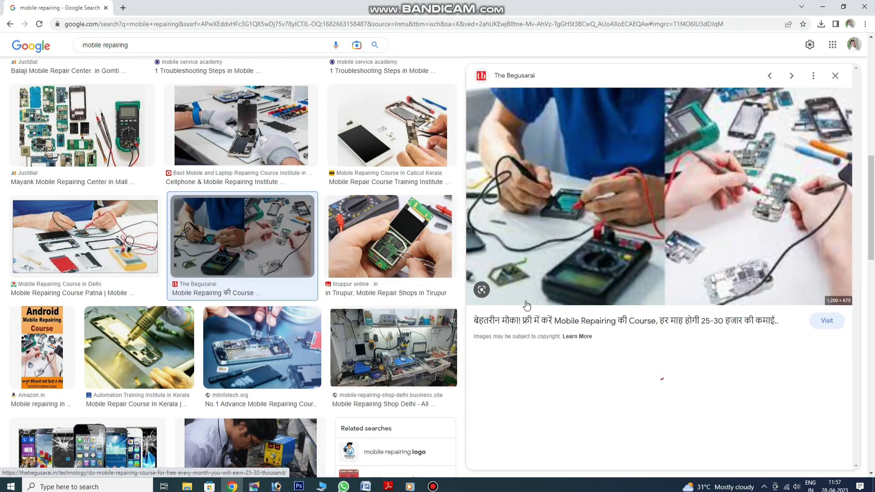
{"action": "scroll", "coordinate": [93, 328], "scroll_direction": "down", "scroll_amount": 3}
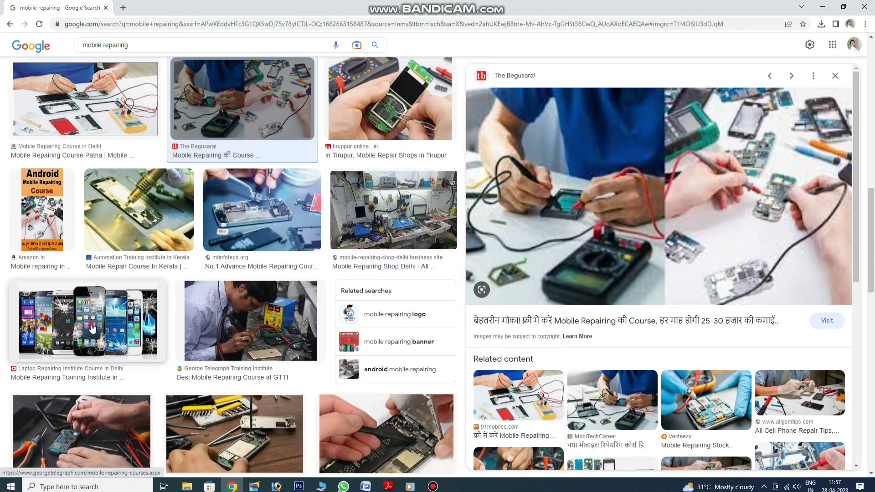
{"action": "left_click", "coordinate": [92, 328]}
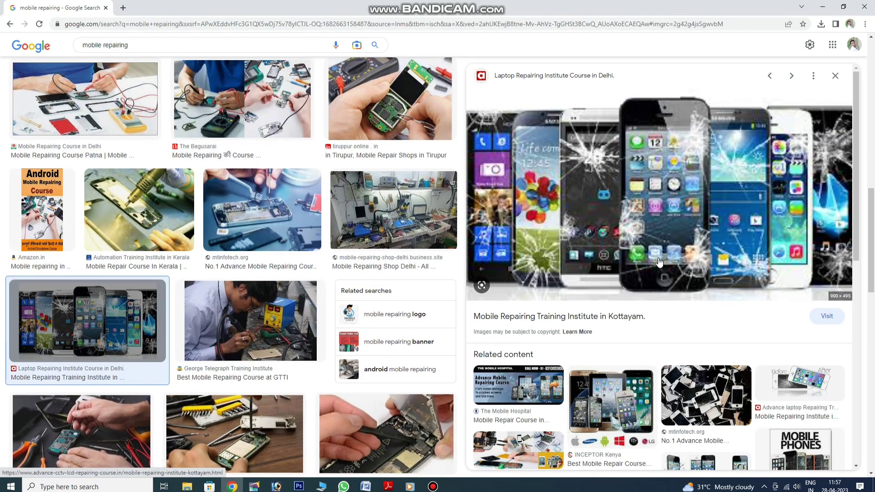
{"action": "scroll", "coordinate": [659, 263], "scroll_direction": "down", "scroll_amount": 2}
{"action": "scroll", "coordinate": [658, 263], "scroll_direction": "down", "scroll_amount": 1}
{"action": "scroll", "coordinate": [659, 263], "scroll_direction": "down", "scroll_amount": 1}
{"action": "left_click", "coordinate": [529, 295]}
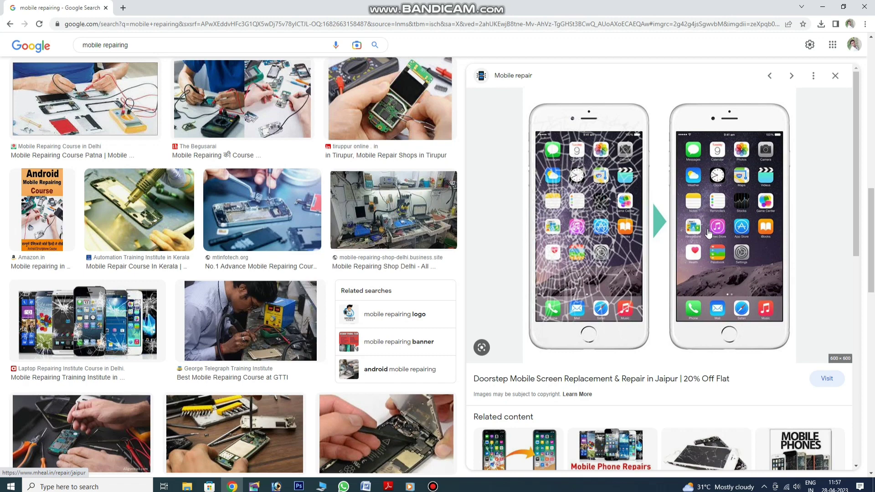
Step: Save the iPhone picture to the Desktop as a PNG named 'banner'
{"action": "right_click", "coordinate": [708, 233]}
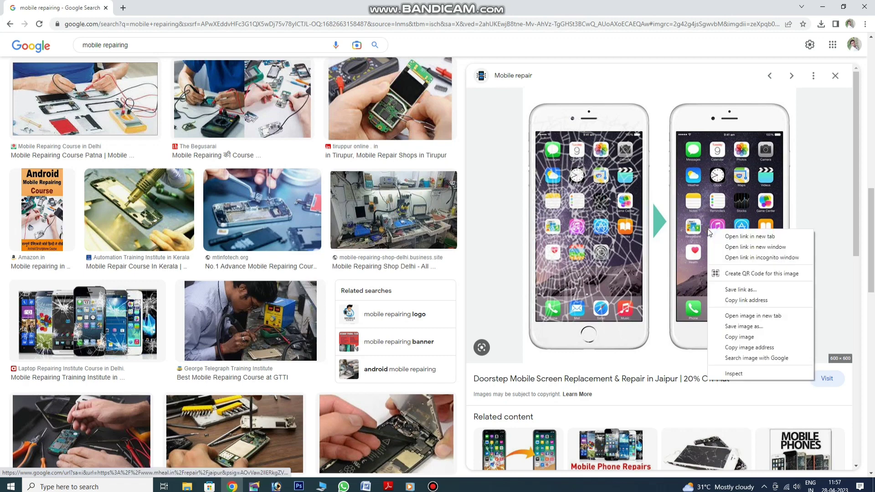
{"action": "left_click", "coordinate": [740, 337]}
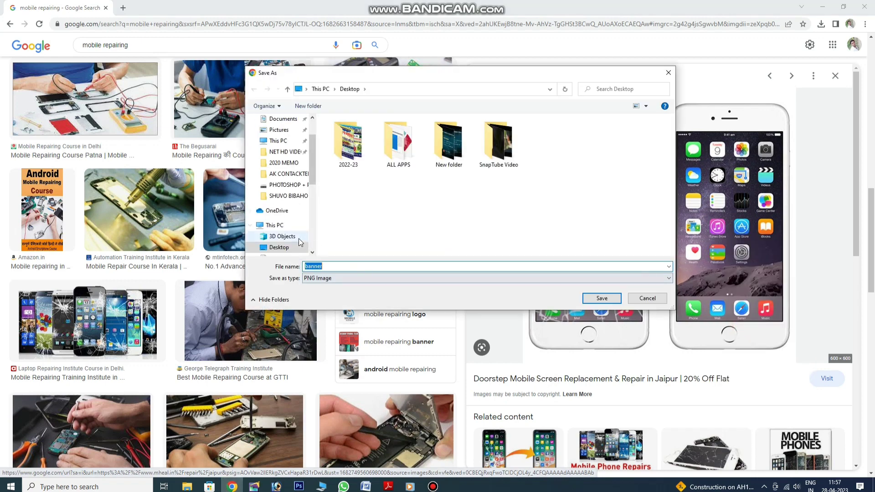
{"action": "left_click", "coordinate": [596, 302]}
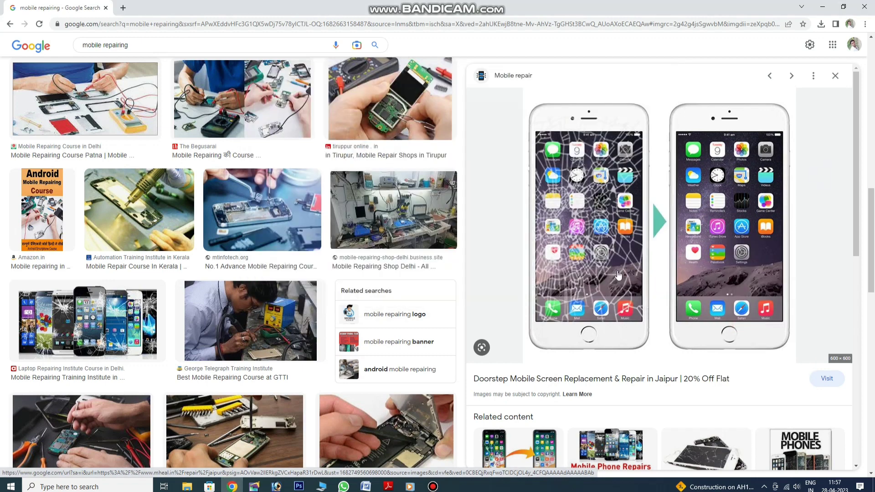
{"action": "left_click", "coordinate": [823, 7]}
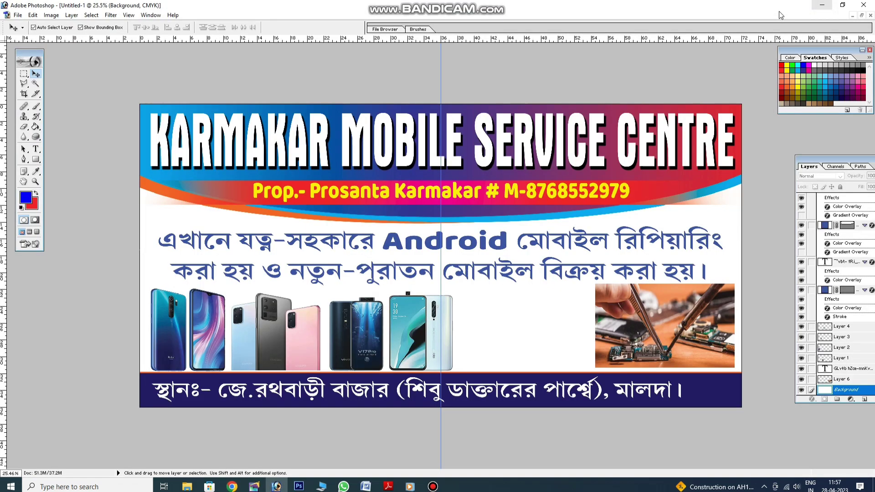
Step: Open the downloaded 'banner' picture from the Desktop in Paint
{"action": "left_click", "coordinate": [825, 5]}
{"action": "right_click", "coordinate": [86, 247]}
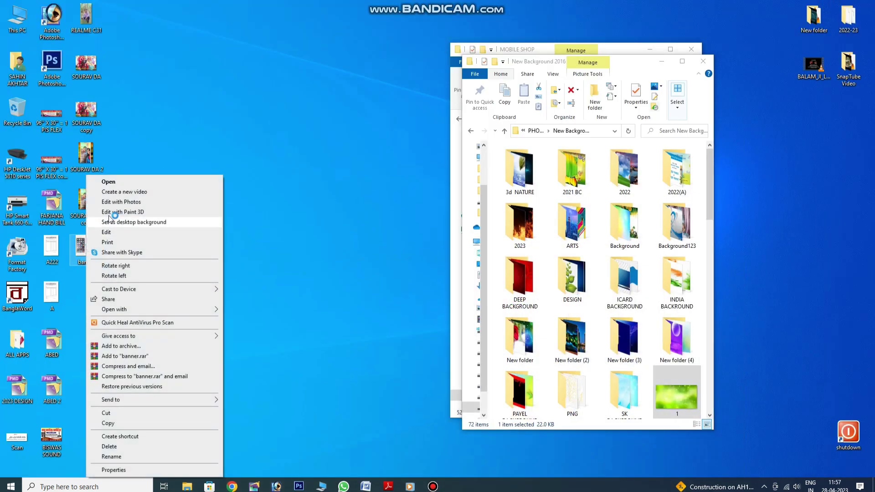
{"action": "left_click", "coordinate": [137, 222]}
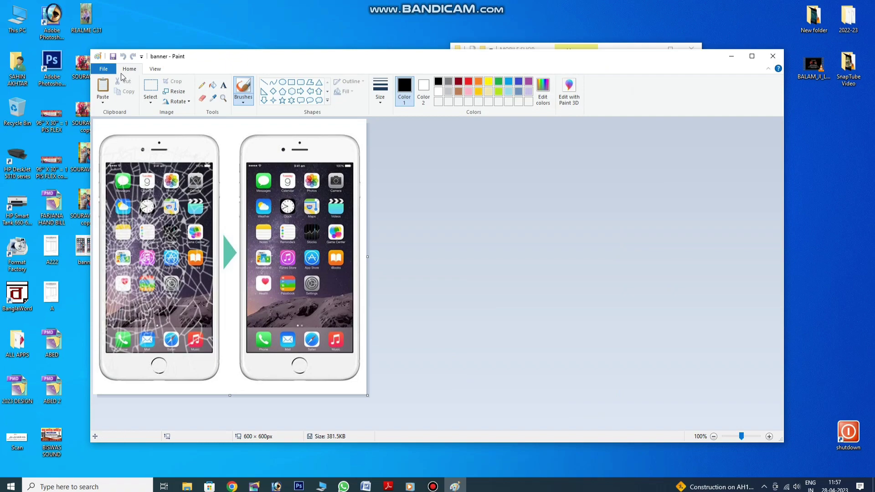
Step: Re-save 'banner' as a JPEG from Paint and open banner.jpg in Photoshop
{"action": "left_click", "coordinate": [113, 71]}
{"action": "left_click", "coordinate": [117, 146]}
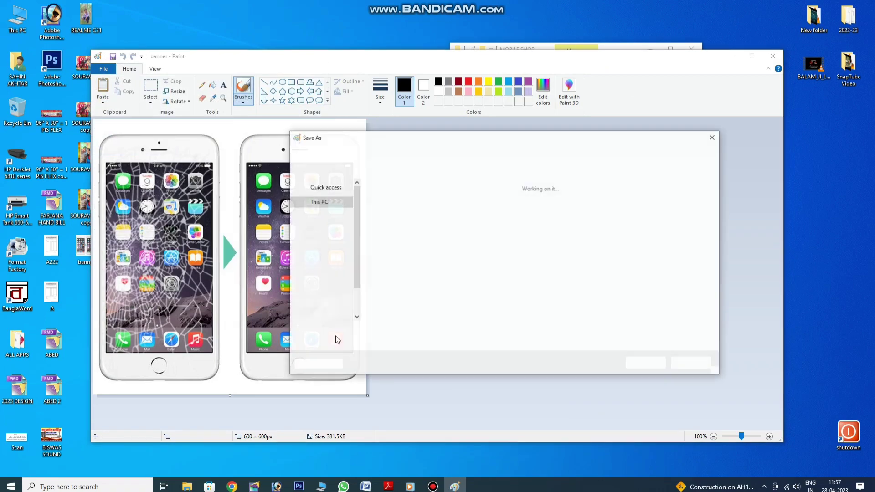
{"action": "left_click", "coordinate": [384, 347]}
{"action": "left_click", "coordinate": [384, 390]}
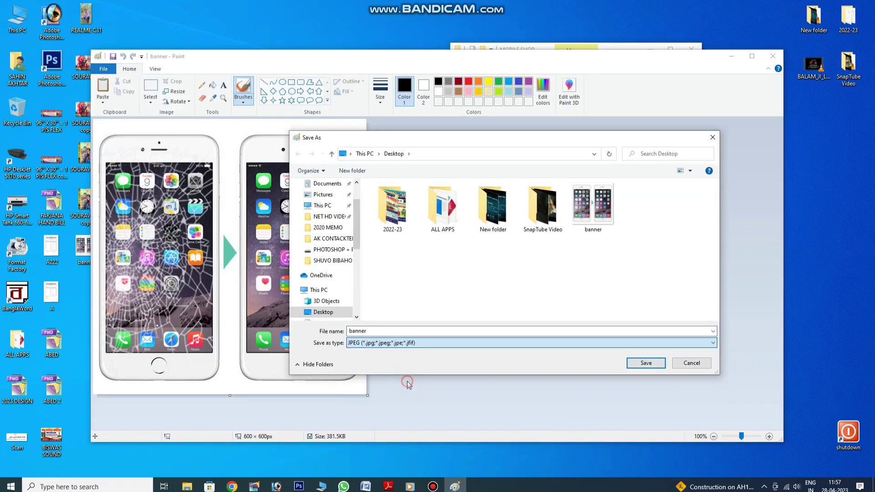
{"action": "left_click", "coordinate": [651, 363]}
{"action": "left_click", "coordinate": [773, 56]}
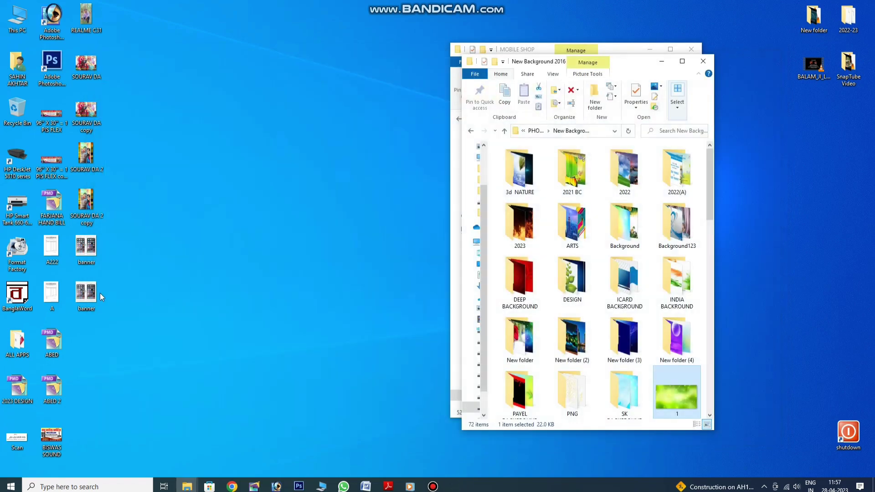
{"action": "mouse_move", "coordinate": [94, 294]}
{"action": "left_mouse_down"}
{"action": "mouse_move", "coordinate": [70, 56]}
{"action": "mouse_move", "coordinate": [52, 62]}
{"action": "left_mouse_up"}
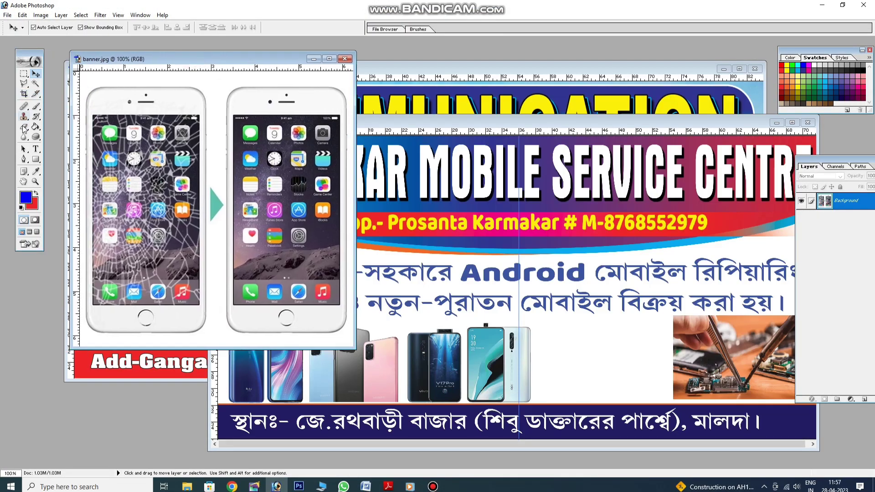
Step: Erase the white background around the phones with the Magic Eraser
{"action": "left_click", "coordinate": [24, 129]}
{"action": "left_click", "coordinate": [60, 147]}
{"action": "left_click", "coordinate": [106, 82]}
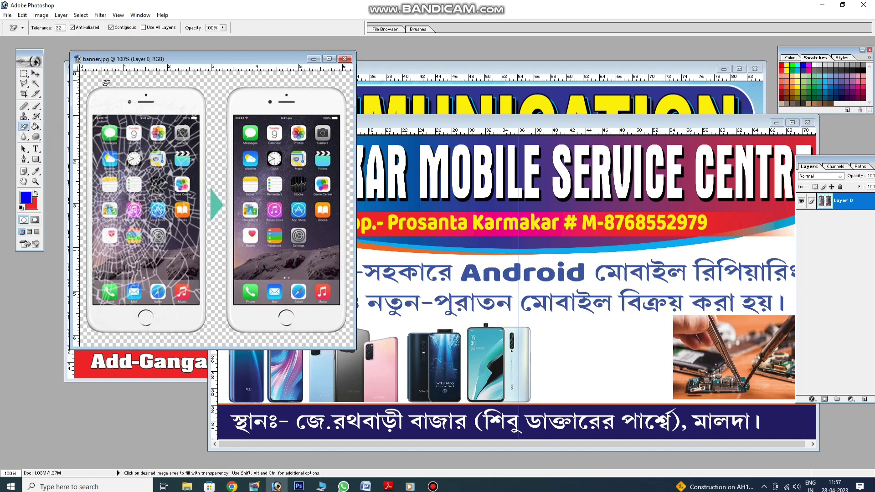
Step: Drag the two-phone image into the banner and close banner.jpg without saving
{"action": "left_click", "coordinate": [36, 73]}
{"action": "left_click_drag", "start_coordinate": [322, 199], "coordinate": [550, 358]}
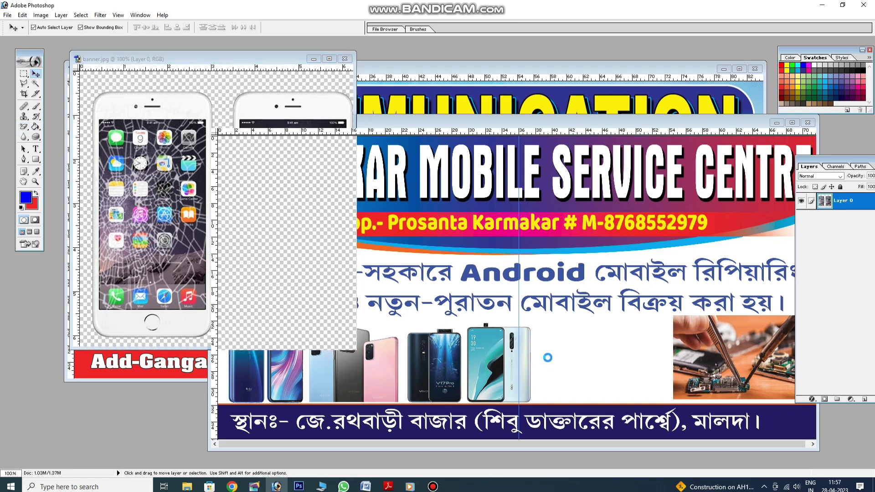
{"action": "left_click", "coordinate": [345, 59]}
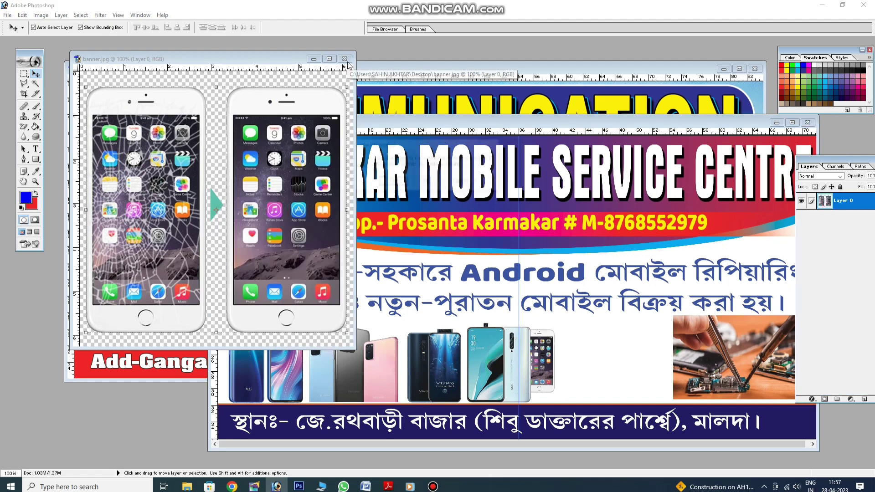
{"action": "left_click", "coordinate": [424, 183]}
Step: Enlarge the two-phone image (Layer 7) to about 116% beside the other phones
{"action": "double_click", "coordinate": [460, 123]}
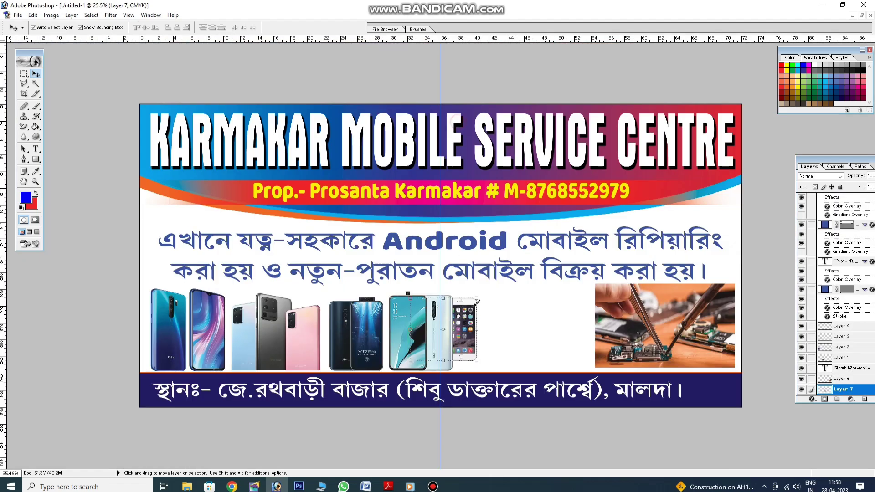
{"action": "left_click_drag", "start_coordinate": [471, 330], "coordinate": [533, 334]}
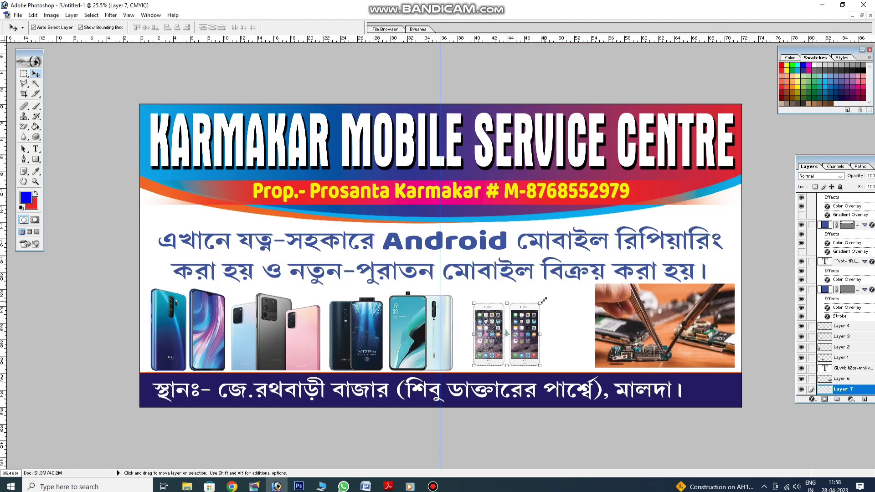
{"action": "left_click_drag", "start_coordinate": [544, 300], "coordinate": [555, 288]}
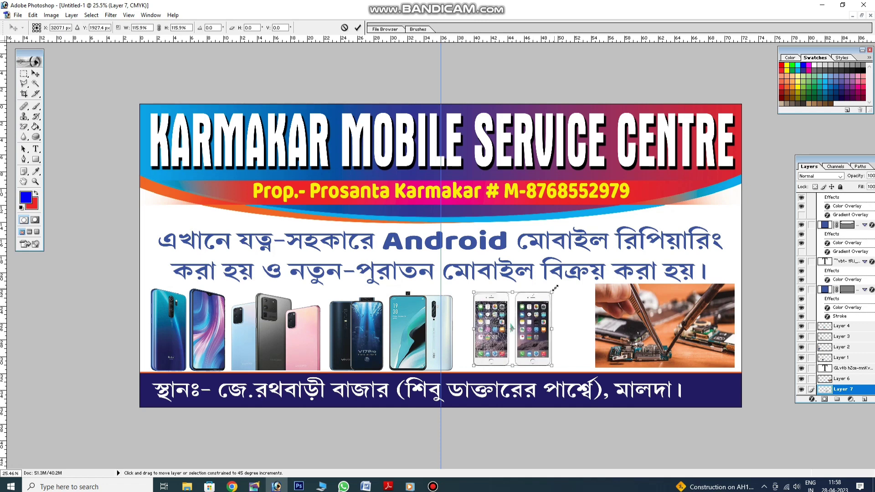
{"action": "key", "text": "Return"}
{"action": "left_click_drag", "start_coordinate": [527, 331], "coordinate": [552, 334]}
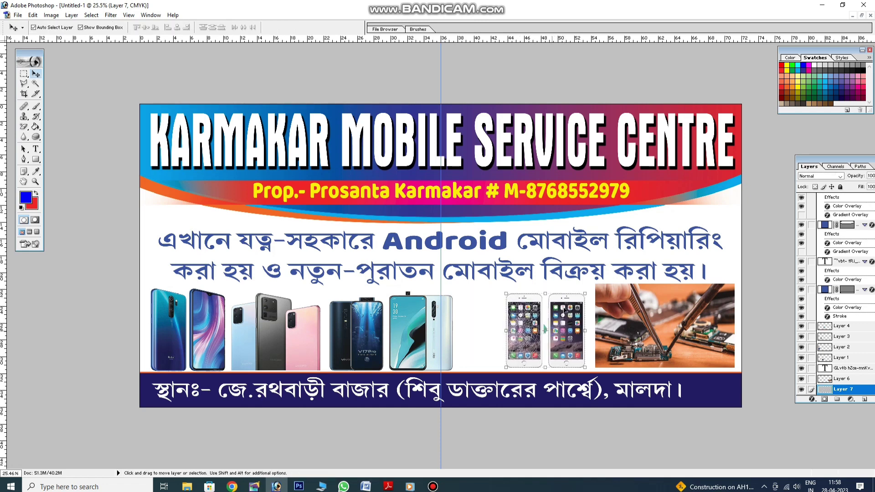
{"action": "left_click_drag", "start_coordinate": [584, 292], "coordinate": [587, 290]}
{"action": "key", "text": "Return"}
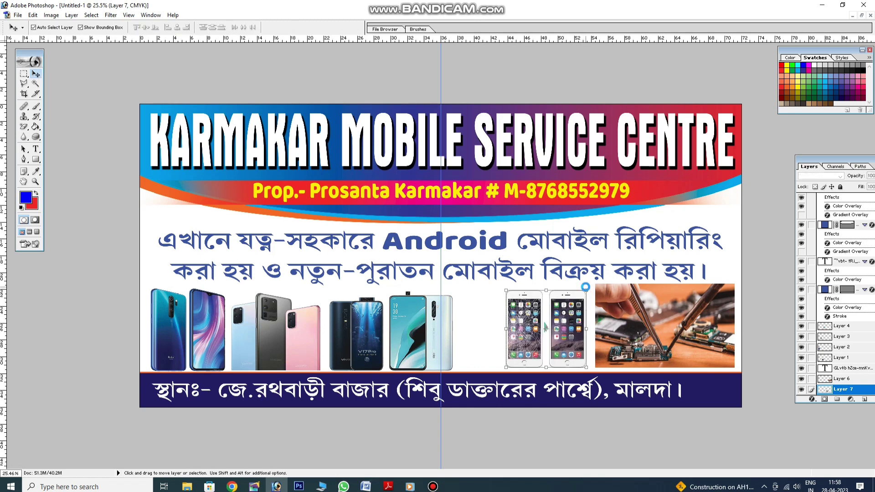
Step: Lower the top edge of the soldering photo (Layer 6)
{"action": "left_click", "coordinate": [613, 312]}
{"action": "key", "text": "ctrl+t"}
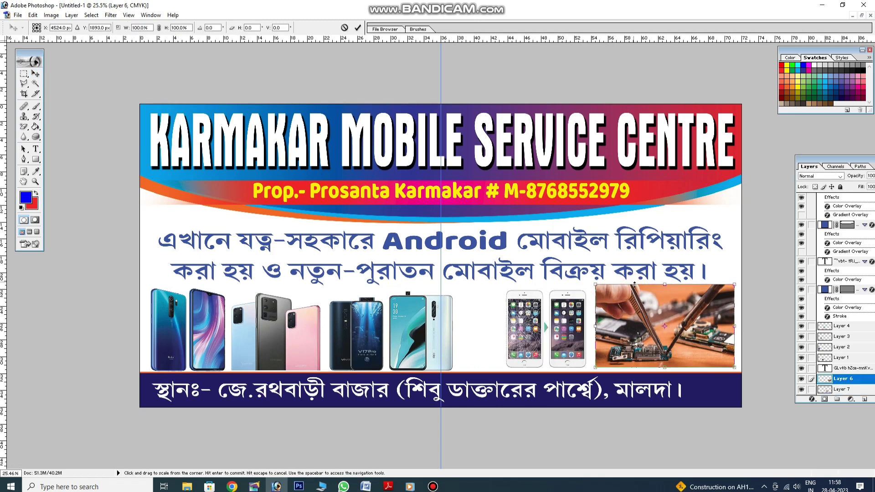
{"action": "left_click_drag", "start_coordinate": [634, 285], "coordinate": [634, 287]}
{"action": "key", "text": "Return"}
Step: Reposition and widen the Oppo, vivo, Samsung and Redmi phones for even spacing
{"action": "left_click", "coordinate": [403, 317]}
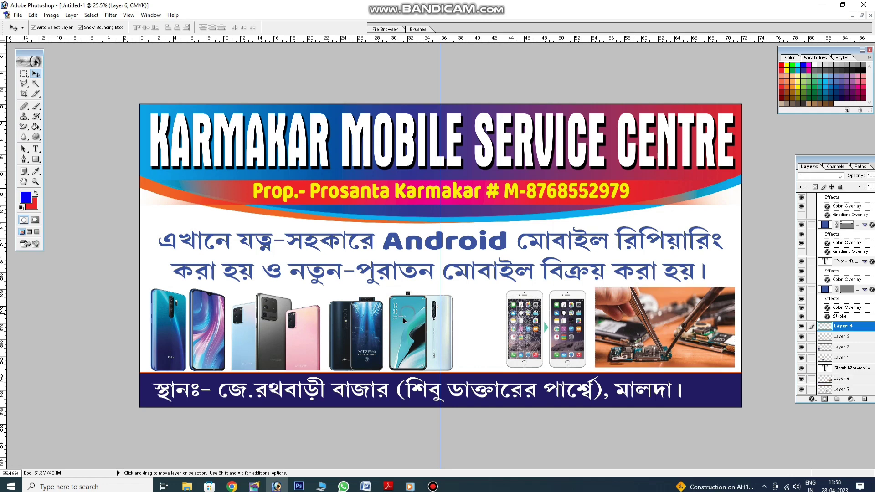
{"action": "left_click_drag", "start_coordinate": [403, 317], "coordinate": [437, 318]}
{"action": "mouse_move", "coordinate": [363, 322]}
{"action": "left_mouse_down"}
{"action": "mouse_move", "coordinate": [384, 327]}
{"action": "mouse_move", "coordinate": [347, 331]}
{"action": "left_mouse_up"}
{"action": "double_click", "coordinate": [399, 332]}
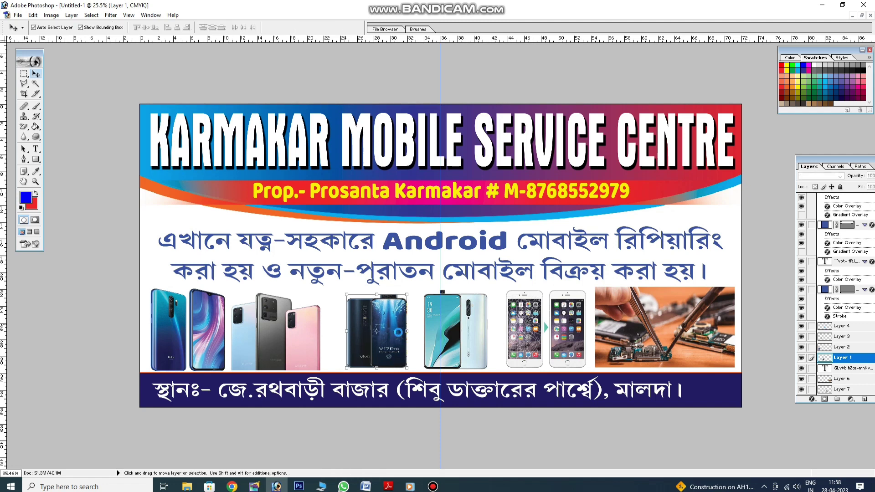
{"action": "left_click", "coordinate": [470, 324]}
{"action": "left_click_drag", "start_coordinate": [487, 330], "coordinate": [498, 322]}
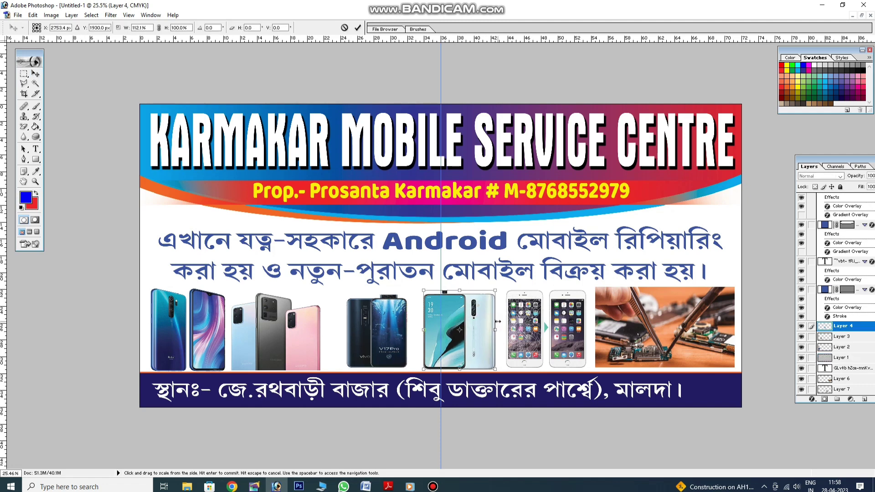
{"action": "key", "text": "Return"}
{"action": "left_click_drag", "start_coordinate": [299, 337], "coordinate": [316, 338]}
{"action": "left_click_drag", "start_coordinate": [205, 337], "coordinate": [211, 336]}
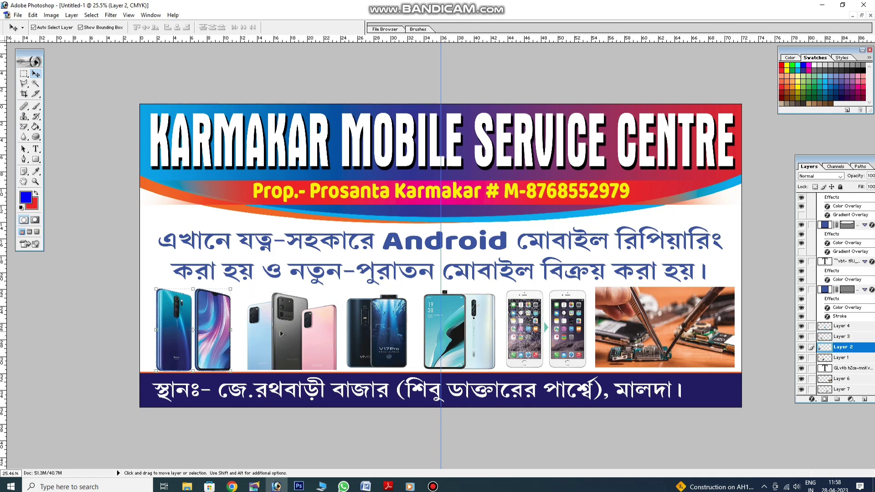
{"action": "left_click_drag", "start_coordinate": [282, 334], "coordinate": [279, 334]}
{"action": "left_click_drag", "start_coordinate": [375, 331], "coordinate": [372, 330]}
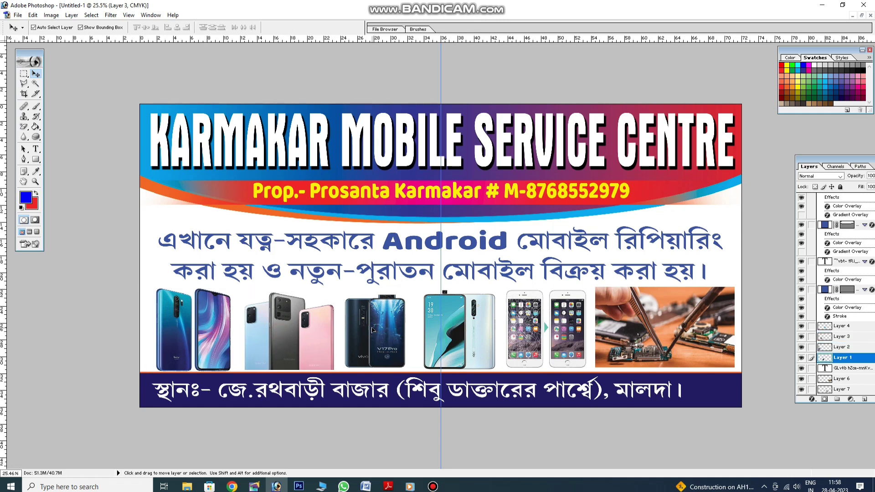
{"action": "left_click", "coordinate": [822, 5]}
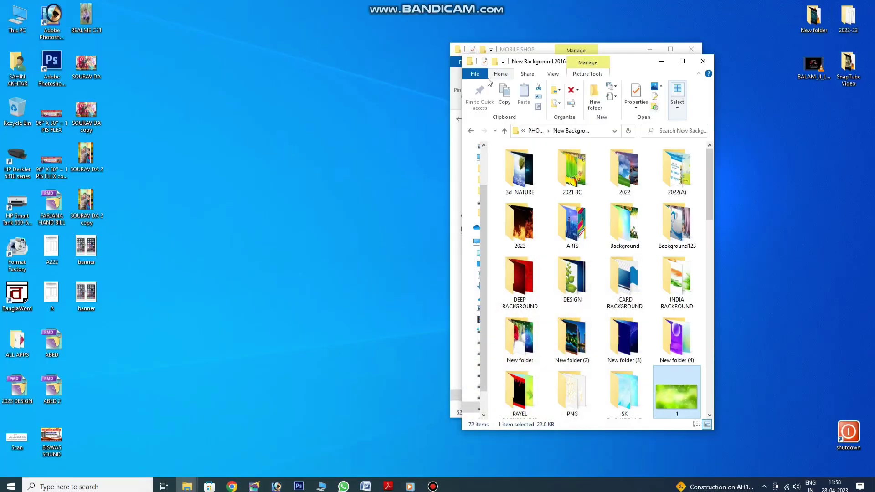
{"action": "double_click", "coordinate": [520, 392]}
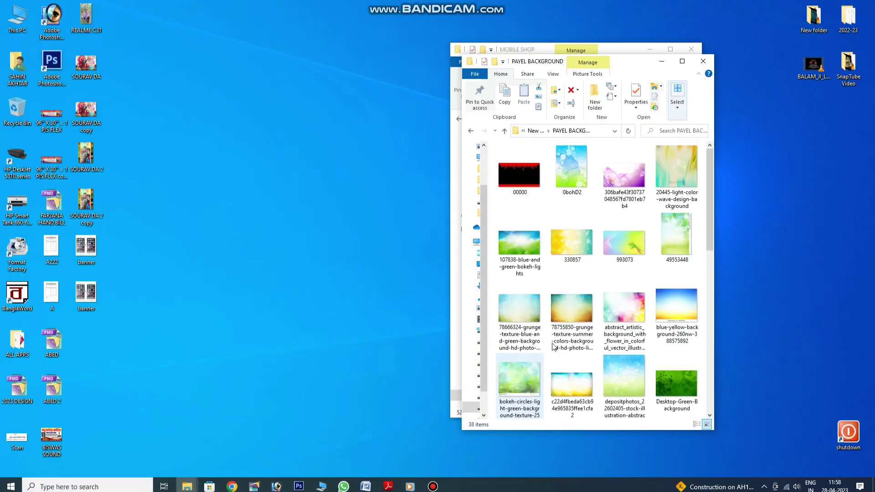
{"action": "left_click", "coordinate": [572, 244]}
{"action": "left_click", "coordinate": [624, 244]}
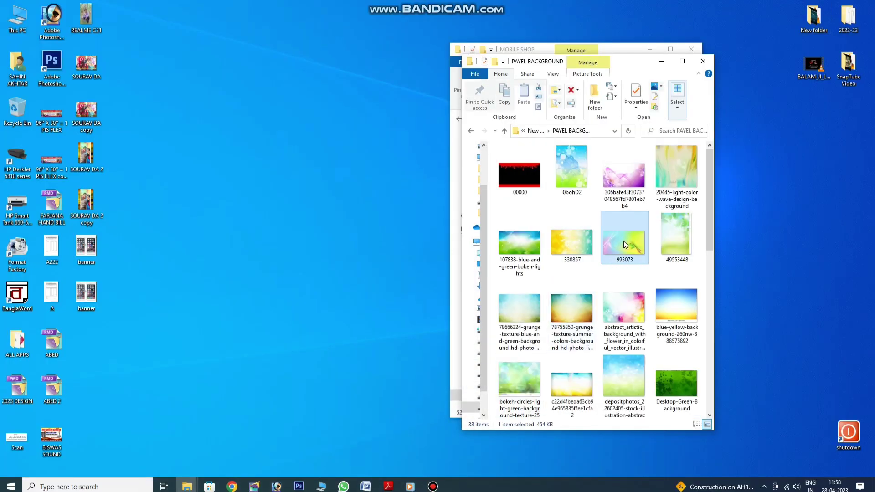
{"action": "scroll", "coordinate": [625, 244], "scroll_direction": "down", "scroll_amount": 2}
{"action": "scroll", "coordinate": [625, 244], "scroll_direction": "down", "scroll_amount": 3}
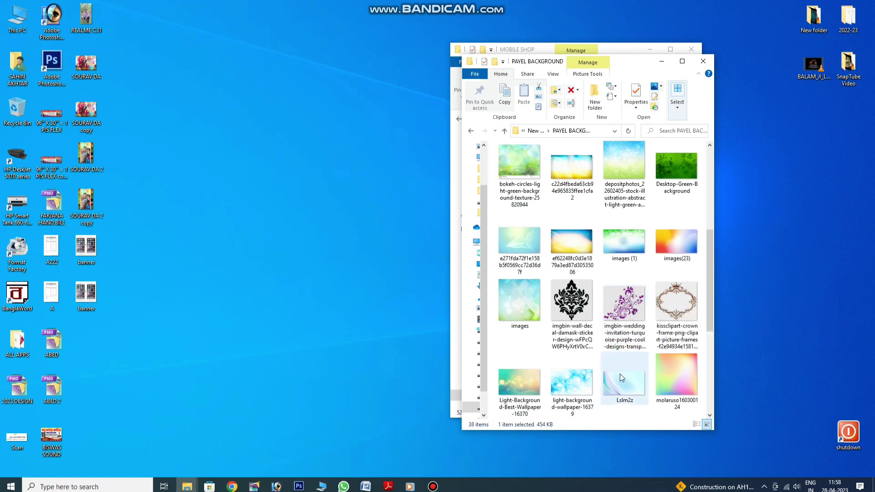
{"action": "scroll", "coordinate": [622, 378], "scroll_direction": "down", "scroll_amount": 4}
{"action": "left_click", "coordinate": [520, 313]}
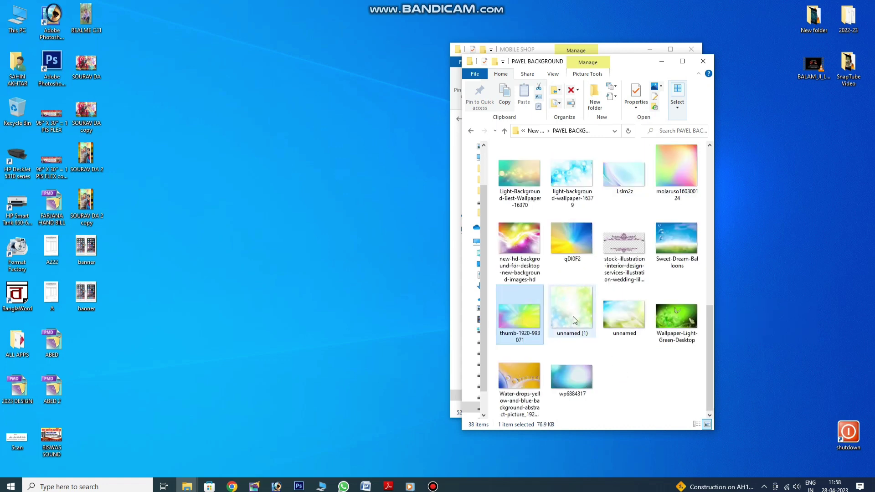
{"action": "left_click_drag", "start_coordinate": [524, 313], "coordinate": [57, 19]}
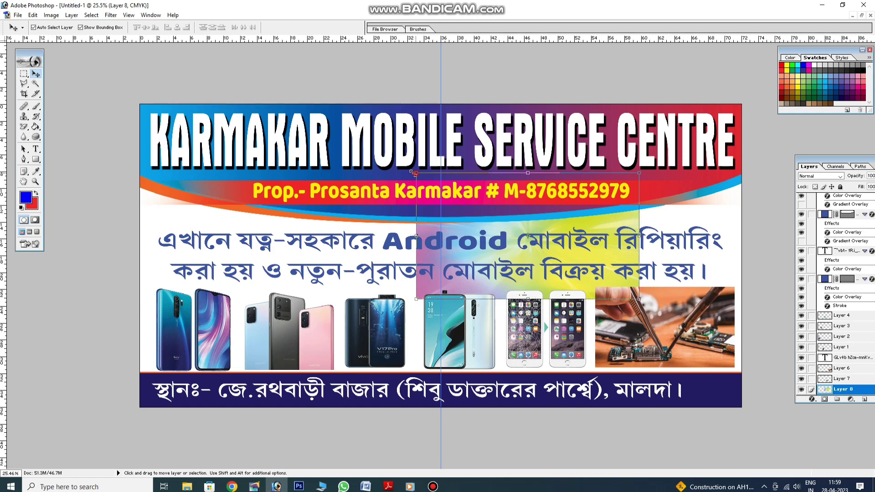
Step: Drag Layer 8's corners to the canvas corners so the pastel fills the banner
{"action": "left_click_drag", "start_coordinate": [416, 173], "coordinate": [139, 105]}
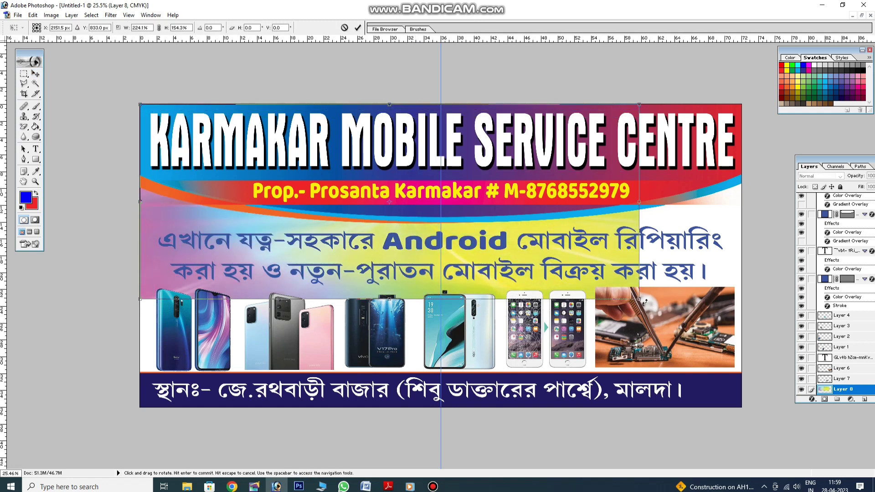
{"action": "left_click_drag", "start_coordinate": [640, 299], "coordinate": [740, 404]}
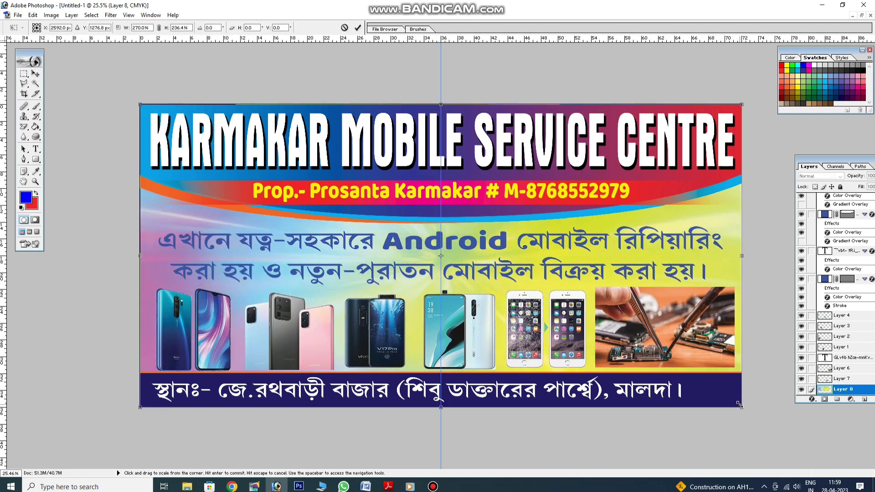
{"action": "key", "text": "Return"}
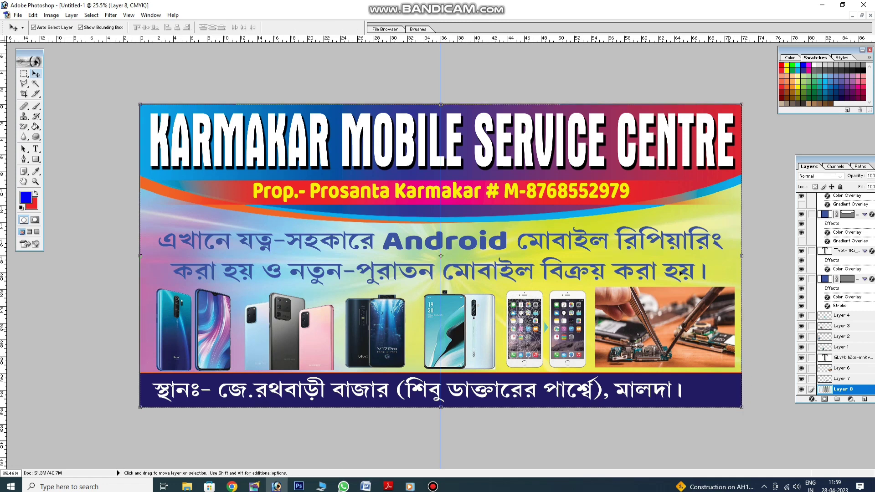
{"action": "left_click", "coordinate": [597, 244]}
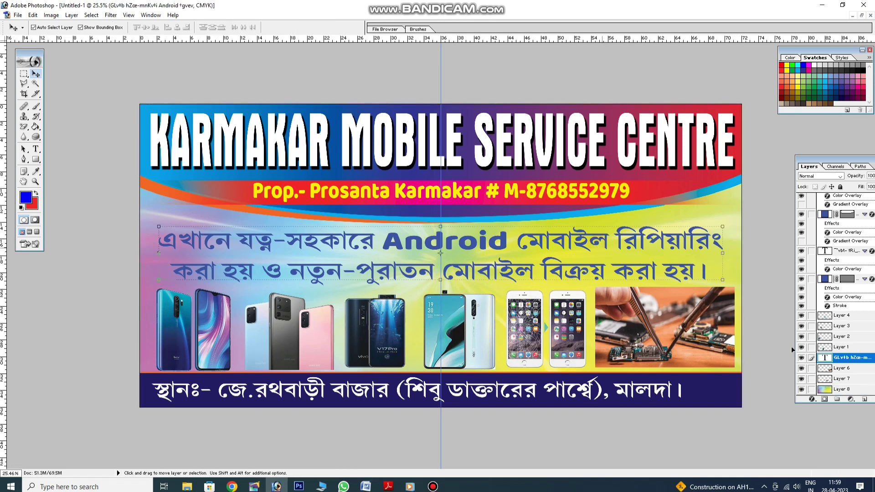
Step: Give the Bengali text layer a white stroke of size 19
{"action": "left_click", "coordinate": [814, 404]}
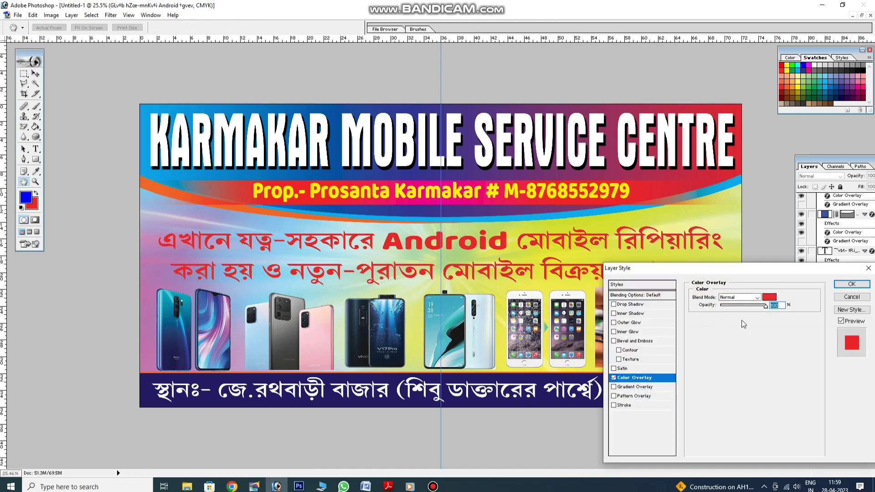
{"action": "left_click", "coordinate": [769, 297]}
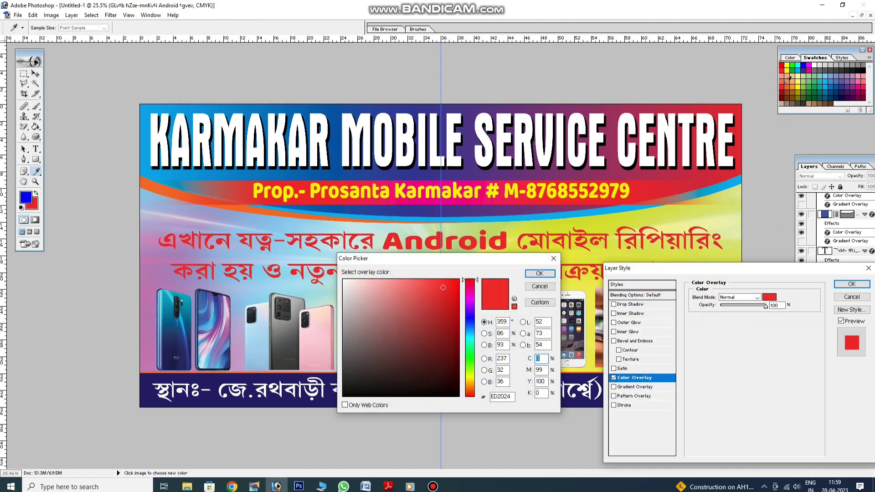
{"action": "left_click", "coordinate": [540, 273]}
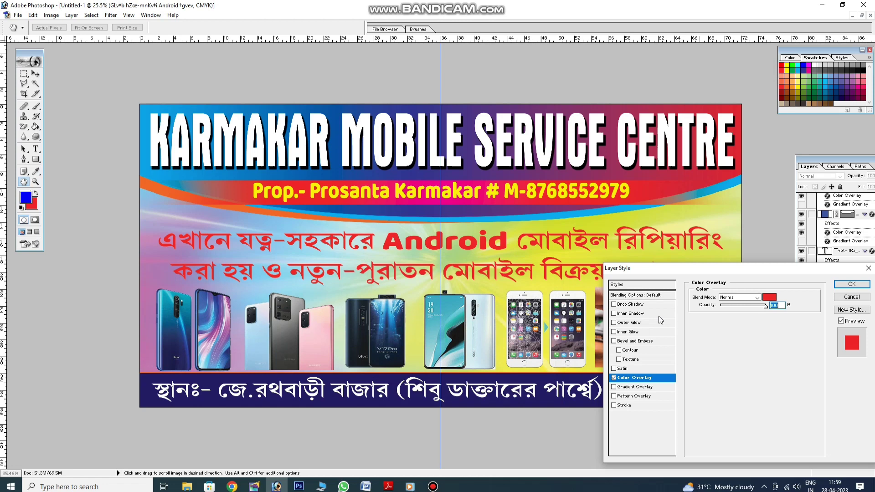
{"action": "left_click", "coordinate": [625, 406]}
{"action": "left_click", "coordinate": [711, 354]}
{"action": "left_click", "coordinate": [345, 274]}
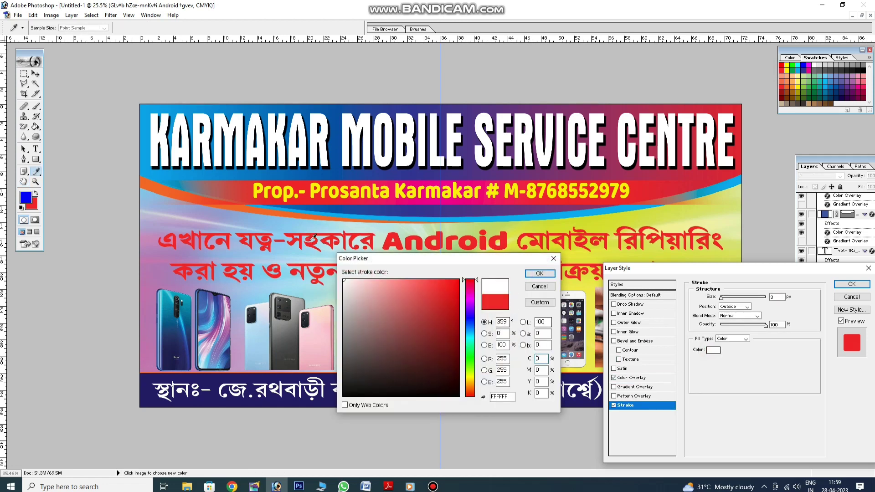
{"action": "left_click", "coordinate": [540, 274]}
{"action": "type", "text": "19"}
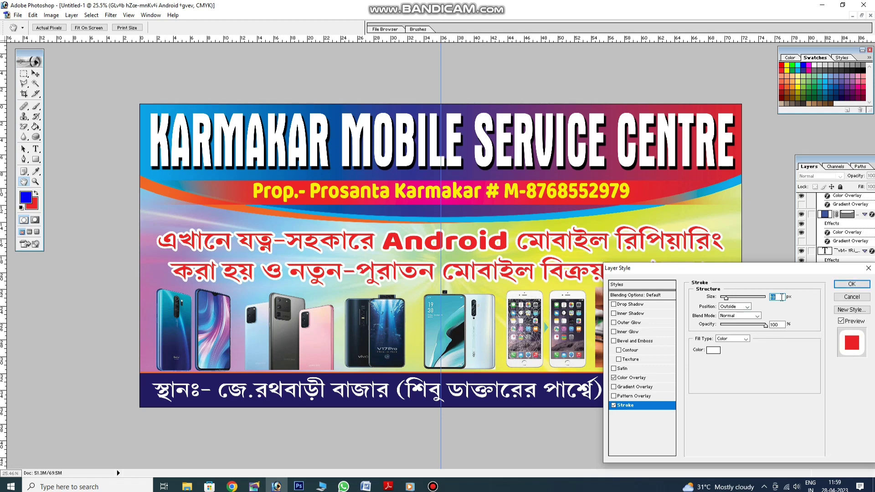
Step: Change the text's colour overlay to black and apply the layer style
{"action": "left_click", "coordinate": [632, 378]}
{"action": "left_click", "coordinate": [770, 297]}
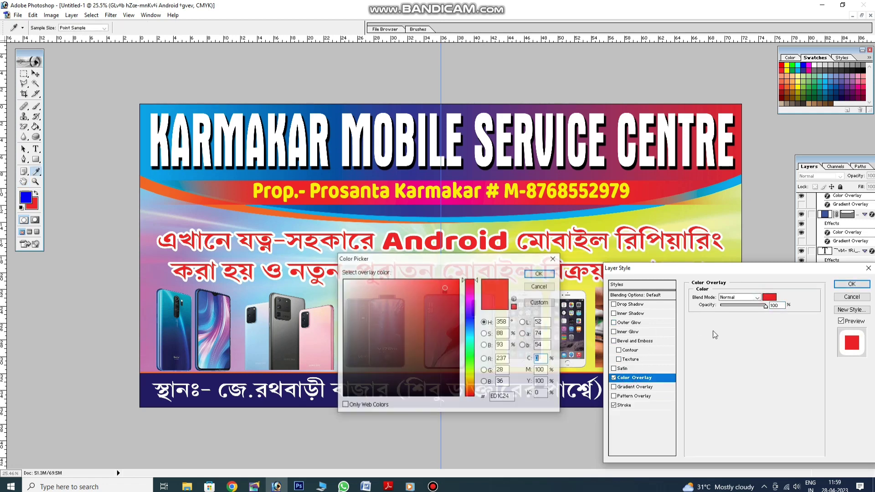
{"action": "left_click", "coordinate": [864, 69]}
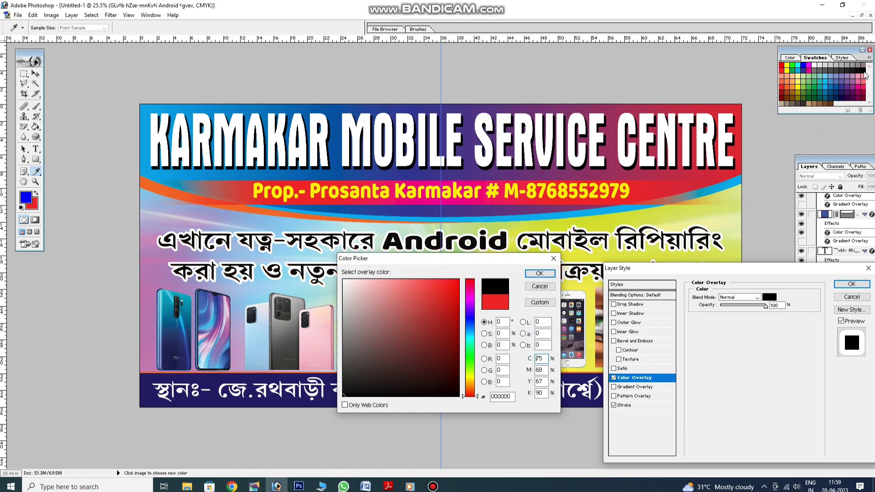
{"action": "key", "text": "Return"}
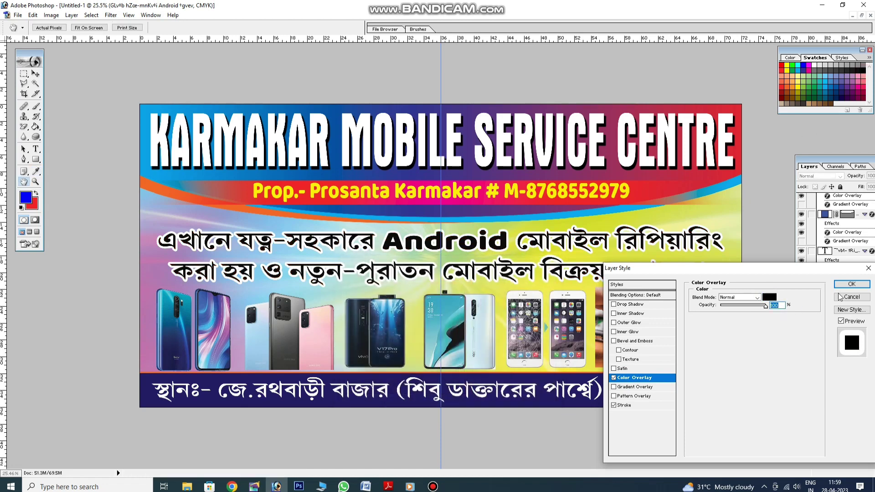
{"action": "key", "text": "Return"}
{"action": "left_click", "coordinate": [712, 205]}
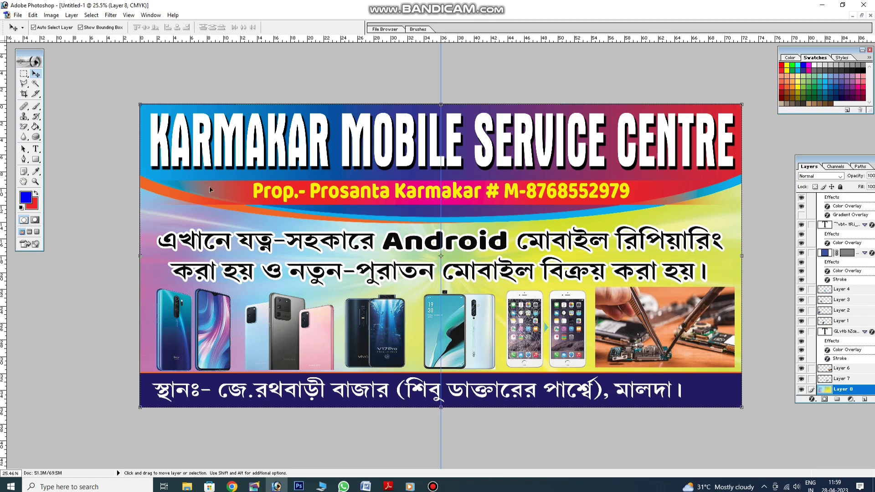
Step: Ready a 100 px, 100% opacity Eraser on the swoosh Layer 5, then return to Move with Layer 8 selected
{"action": "left_click", "coordinate": [209, 187]}
{"action": "left_click", "coordinate": [25, 128]}
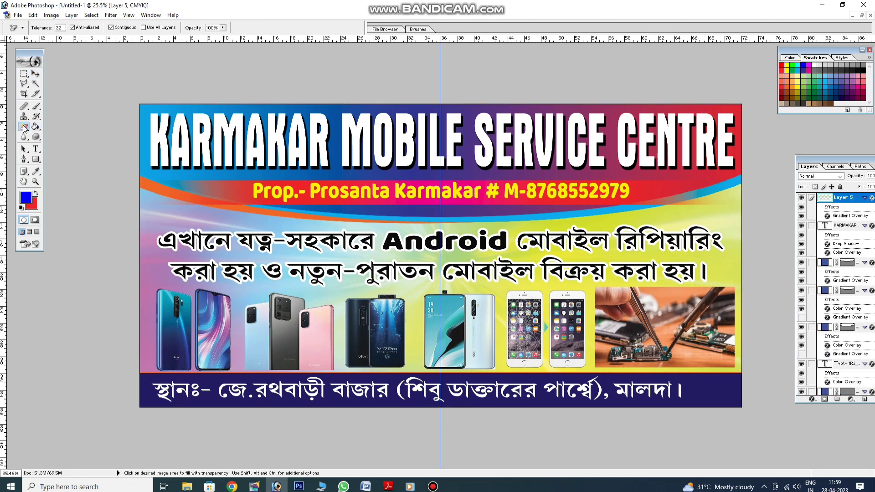
{"action": "left_click_drag", "start_coordinate": [25, 127], "coordinate": [55, 123]}
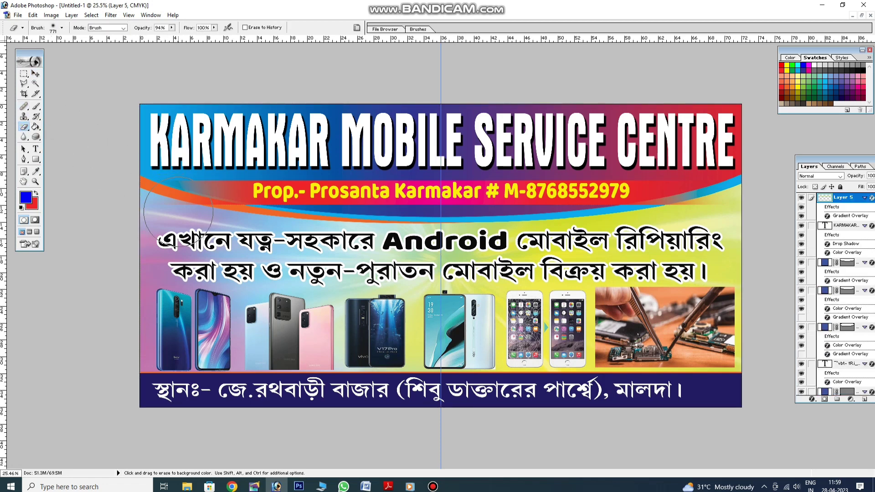
{"action": "left_click", "coordinate": [61, 28]}
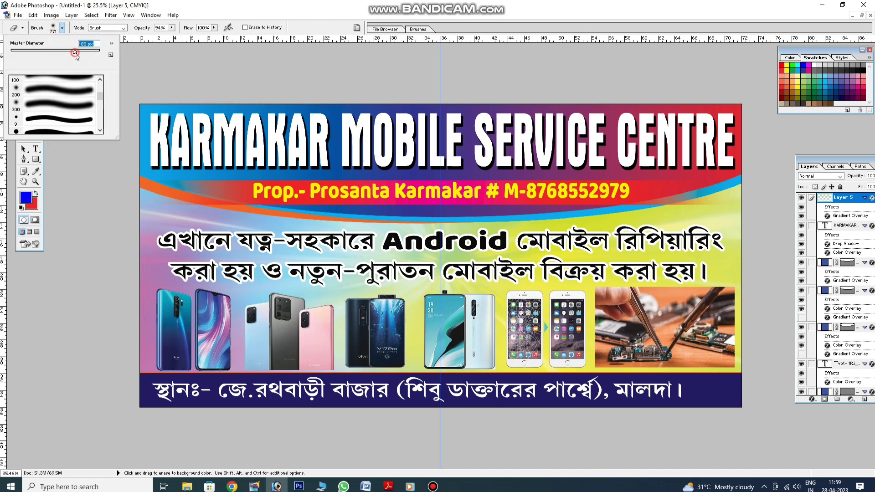
{"action": "left_click", "coordinate": [172, 28]}
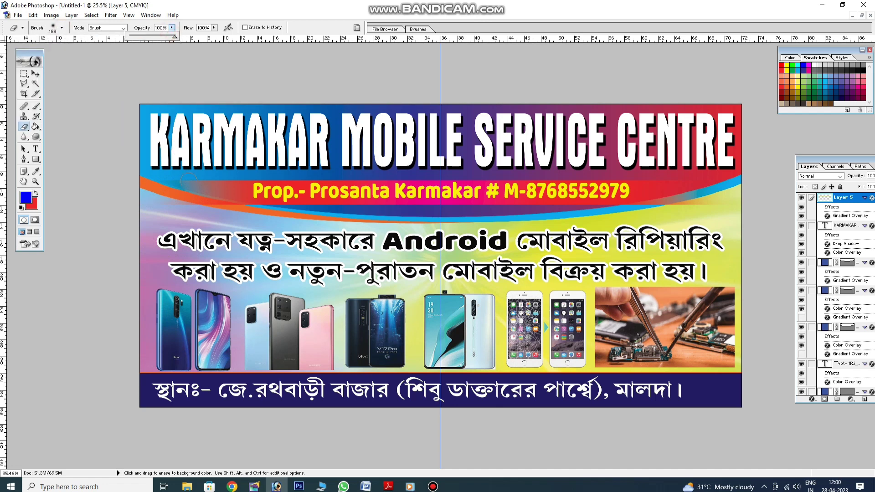
{"action": "left_click", "coordinate": [169, 203]}
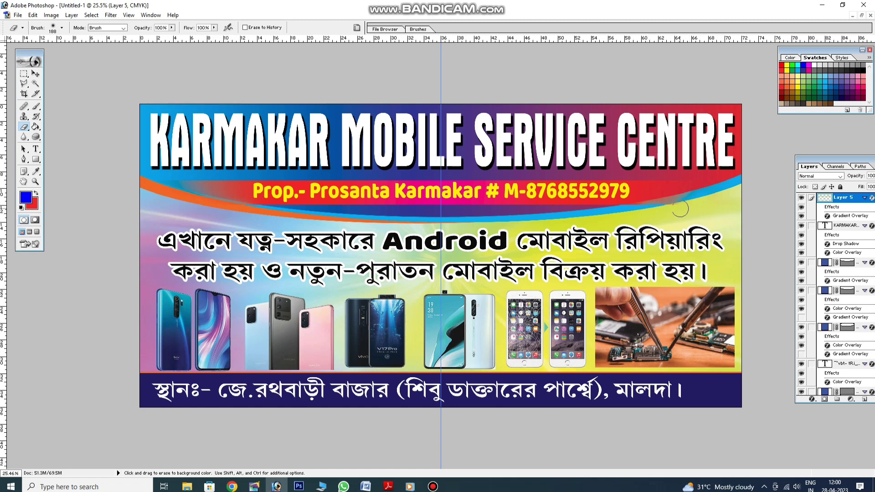
{"action": "left_click", "coordinate": [37, 75]}
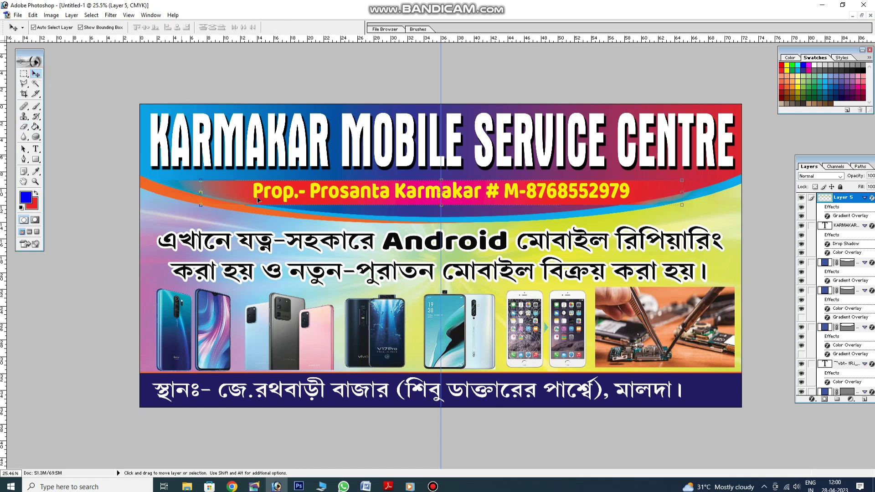
{"action": "left_click", "coordinate": [714, 217]}
Step: Open DADA BHAI 8 X 2 = 1 PIS FLEX.psd from the desktop's 2022-23 folder
{"action": "left_click", "coordinate": [823, 8]}
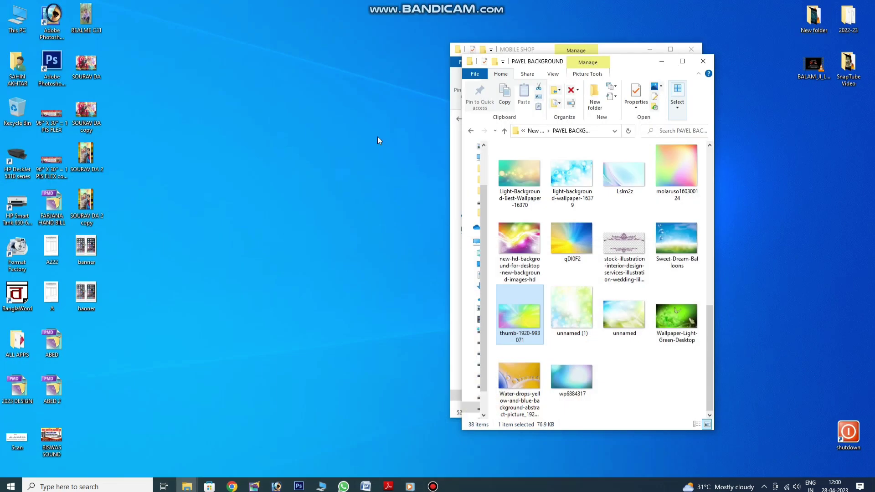
{"action": "double_click", "coordinate": [849, 17]}
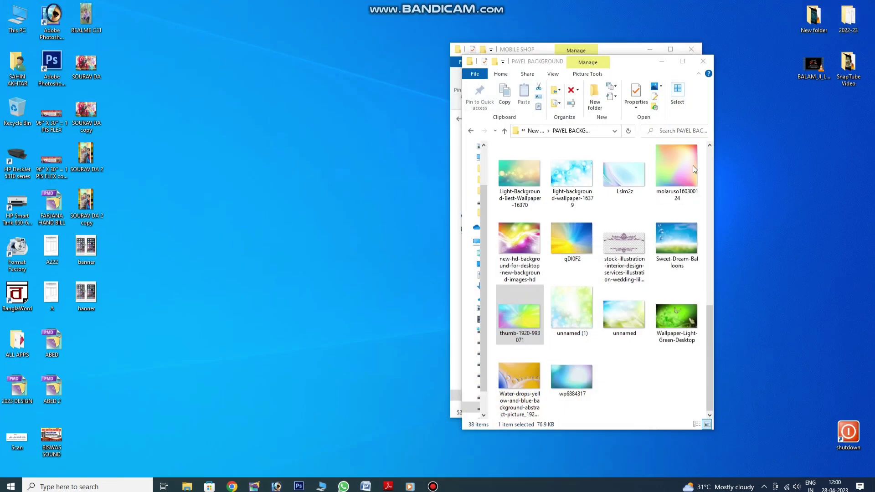
{"action": "scroll", "coordinate": [588, 299], "scroll_direction": "down", "scroll_amount": 3}
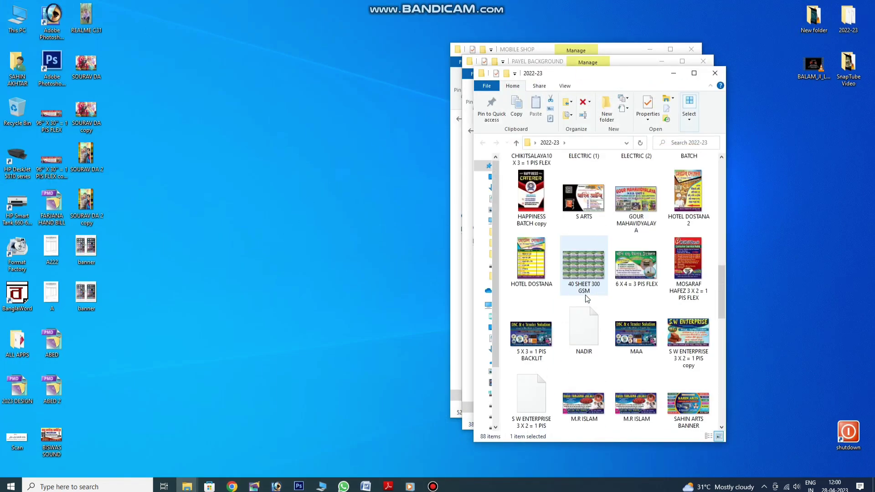
{"action": "scroll", "coordinate": [593, 310], "scroll_direction": "down", "scroll_amount": 10}
{"action": "mouse_move", "coordinate": [636, 341]}
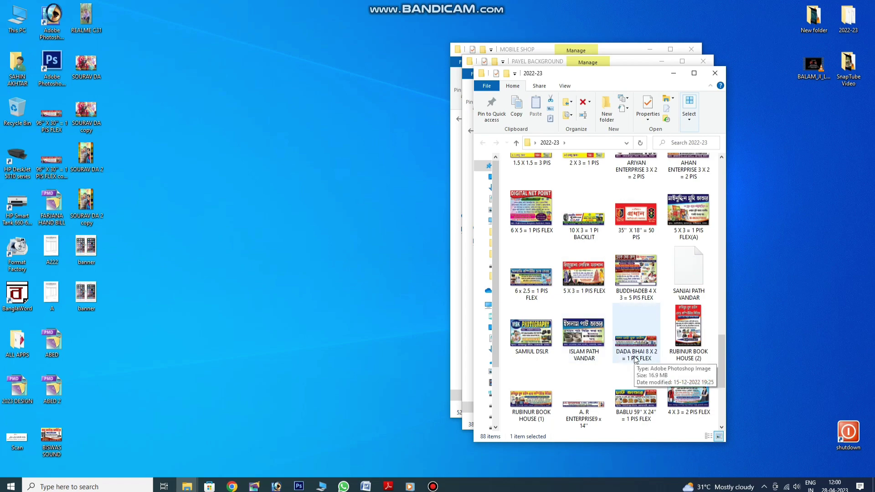
{"action": "double_click", "coordinate": [637, 353]}
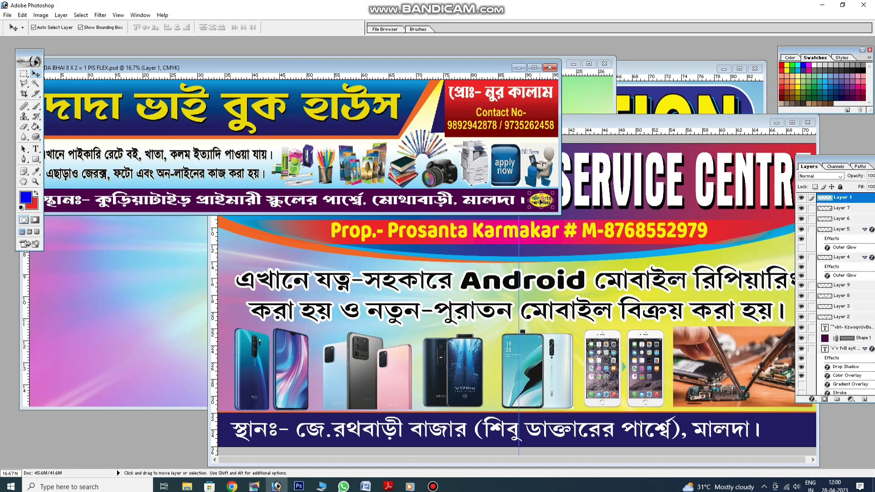
Step: Close the DADA BHAI file and place the slightly enlarged Arts logo at the banner's bottom-right
{"action": "left_click", "coordinate": [763, 393]}
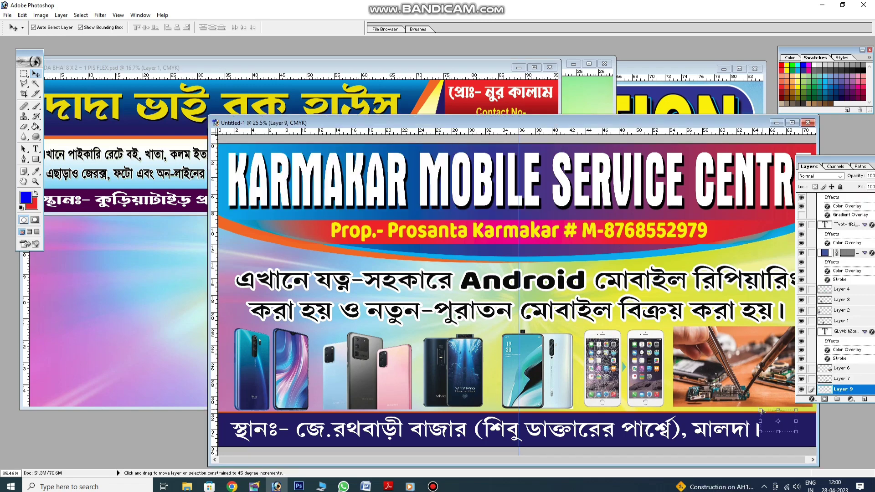
{"action": "left_click", "coordinate": [549, 68]}
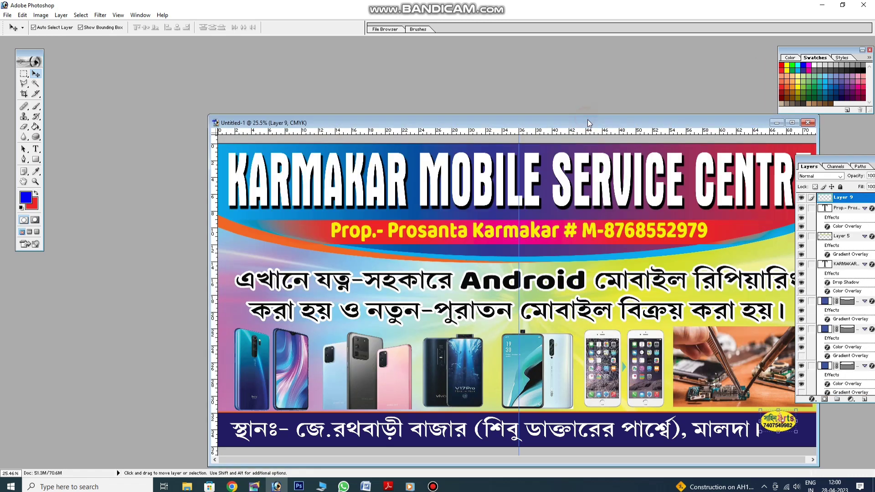
{"action": "double_click", "coordinate": [588, 123]}
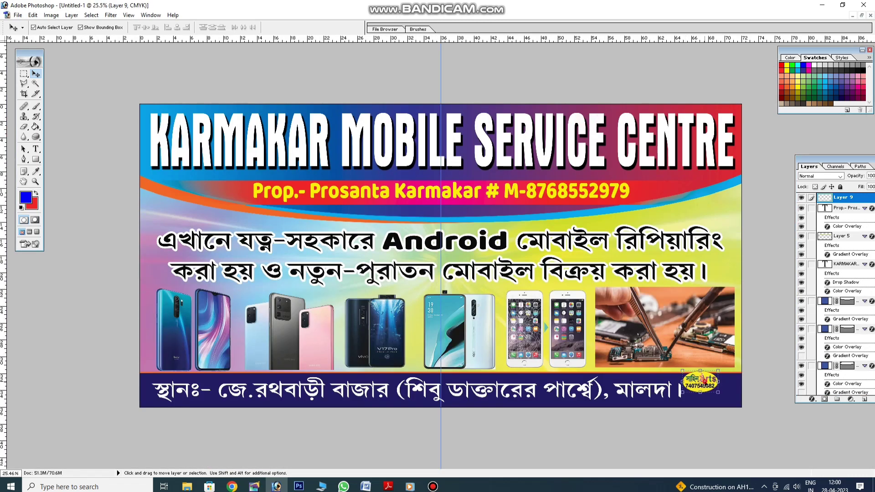
{"action": "mouse_move", "coordinate": [705, 378]}
{"action": "left_mouse_down"}
{"action": "mouse_move", "coordinate": [714, 388]}
{"action": "mouse_move", "coordinate": [732, 377]}
{"action": "left_mouse_up"}
{"action": "key", "text": "Return"}
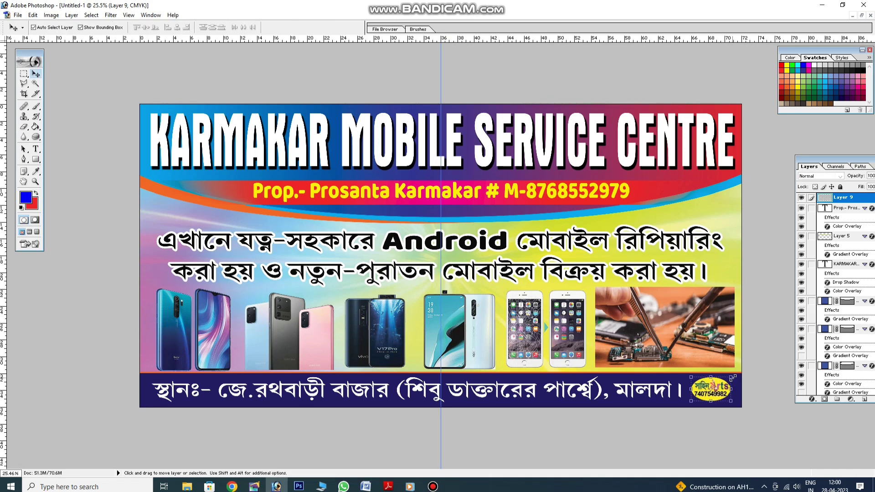
{"action": "left_click", "coordinate": [714, 216]}
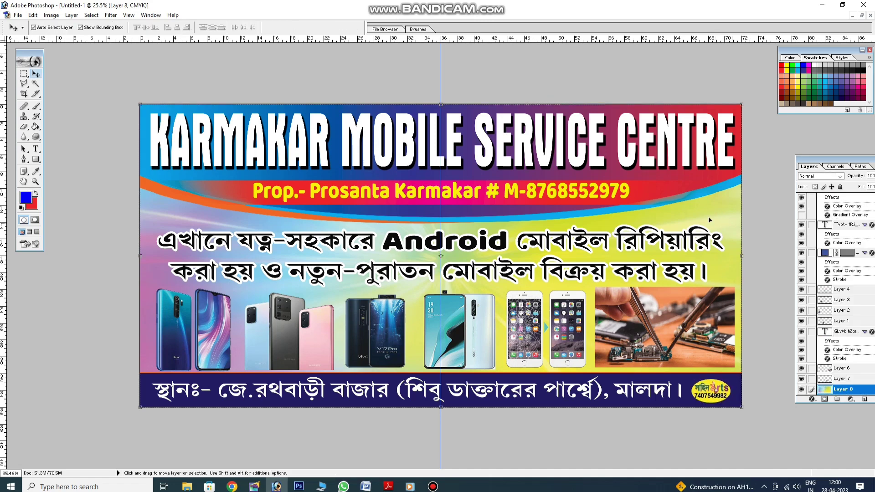
Step: Save the banner as 6 X 3 = 1 PIS BLACK.psd on the Desktop
{"action": "key", "text": "ctrl+s"}
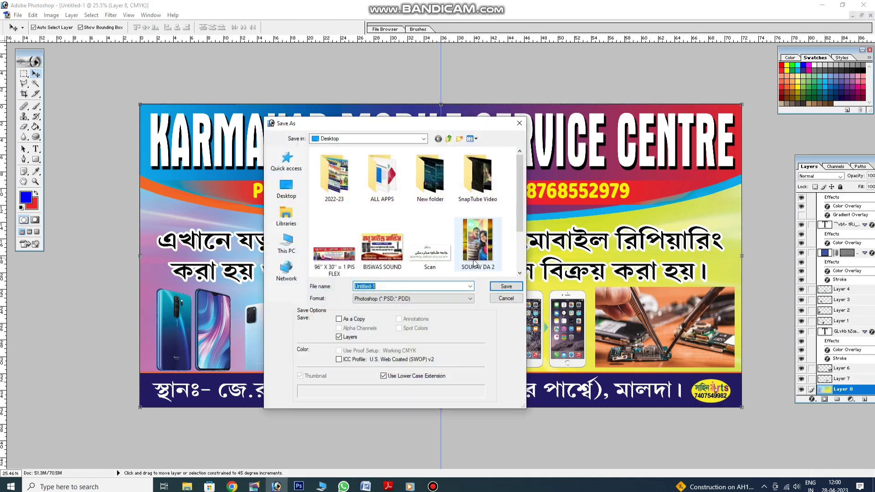
{"action": "type", "text": "6 X 3 = 1 PIS BLACK"}
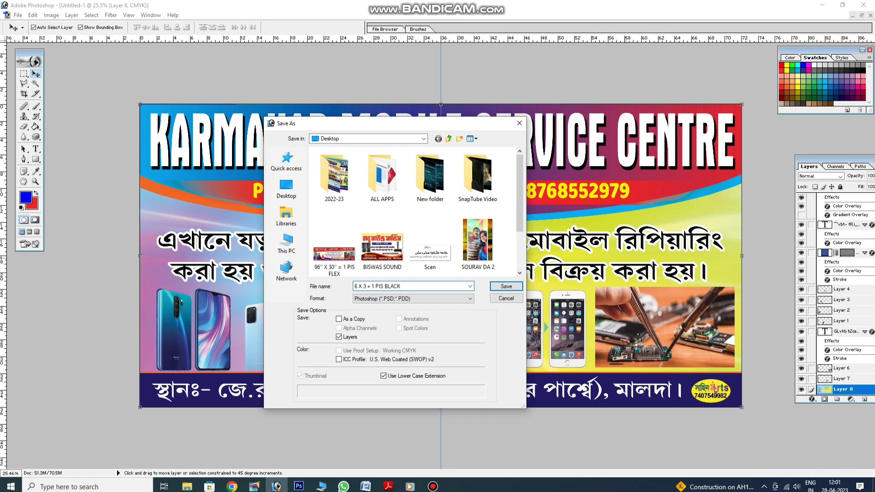
{"action": "key", "text": "Return"}
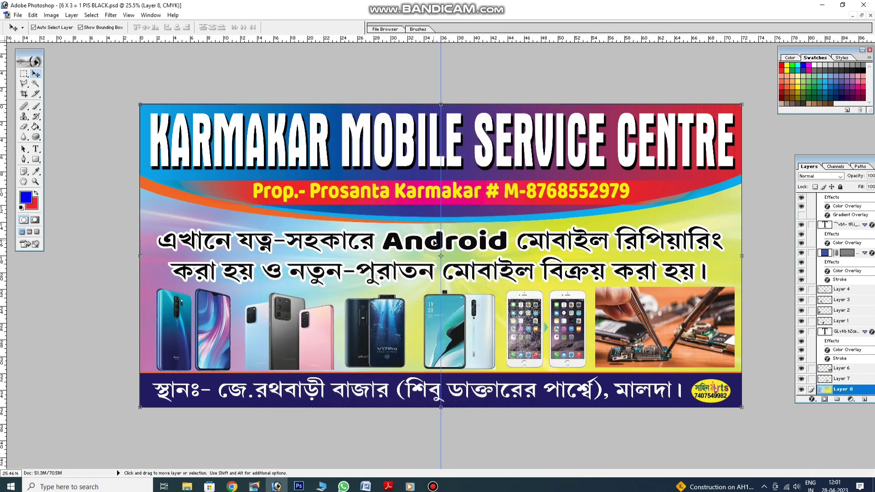
Step: Save a JPEG copy of the banner at Maximum quality
{"action": "key", "text": "ctrl+shift+s"}
{"action": "left_click", "coordinate": [406, 299]}
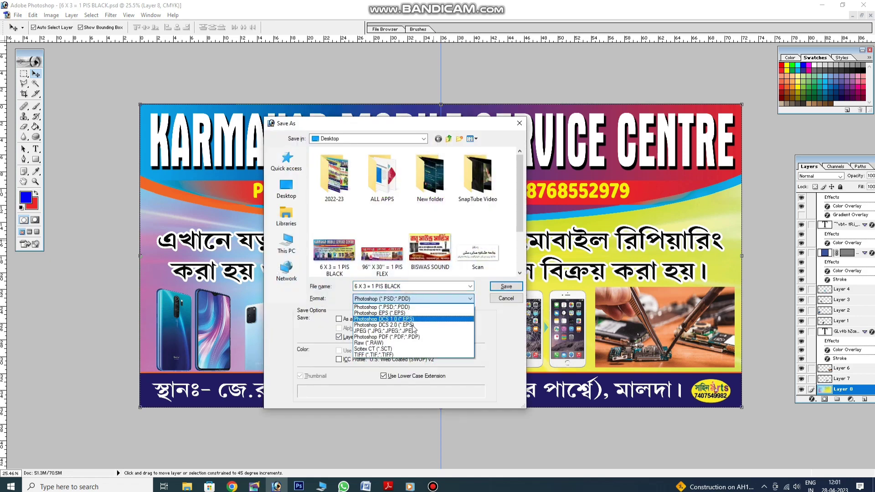
{"action": "left_click", "coordinate": [444, 310]}
{"action": "left_click", "coordinate": [502, 288]}
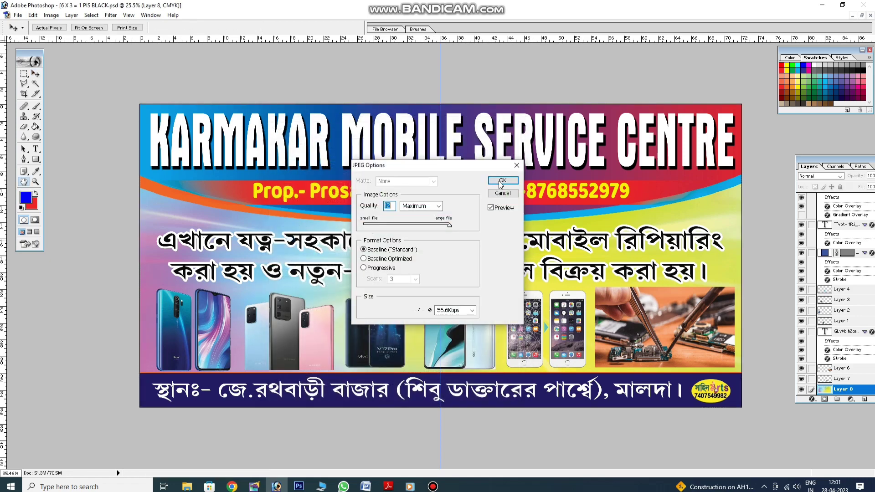
{"action": "left_click", "coordinate": [499, 181]}
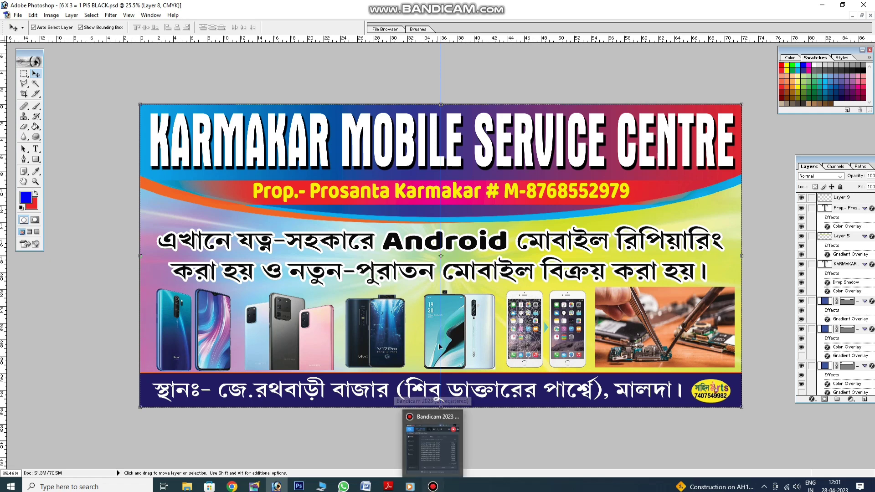
{"action": "right_click", "coordinate": [437, 328]}
{"action": "mouse_move", "coordinate": [361, 207]}
{"action": "left_mouse_down"}
{"action": "mouse_move", "coordinate": [555, 369]}
{"action": "mouse_move", "coordinate": [320, 365]}
{"action": "left_mouse_up"}
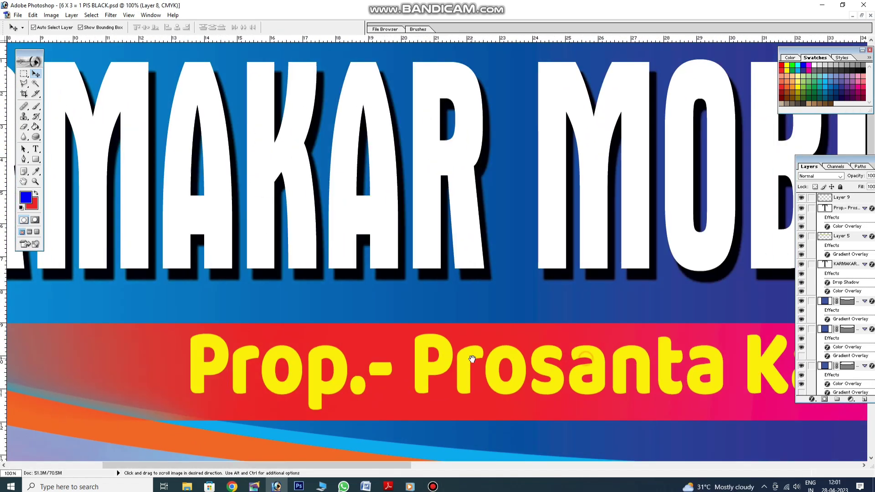
{"action": "mouse_move", "coordinate": [592, 360]}
{"action": "left_mouse_down"}
{"action": "mouse_move", "coordinate": [364, 355]}
{"action": "mouse_move", "coordinate": [388, 351]}
{"action": "left_mouse_up"}
{"action": "left_click_drag", "start_coordinate": [644, 347], "coordinate": [480, 346]}
{"action": "key", "text": "ctrl+minus"}
{"action": "key", "text": "ctrl+minus"}
{"action": "key", "text": "ctrl+minus"}
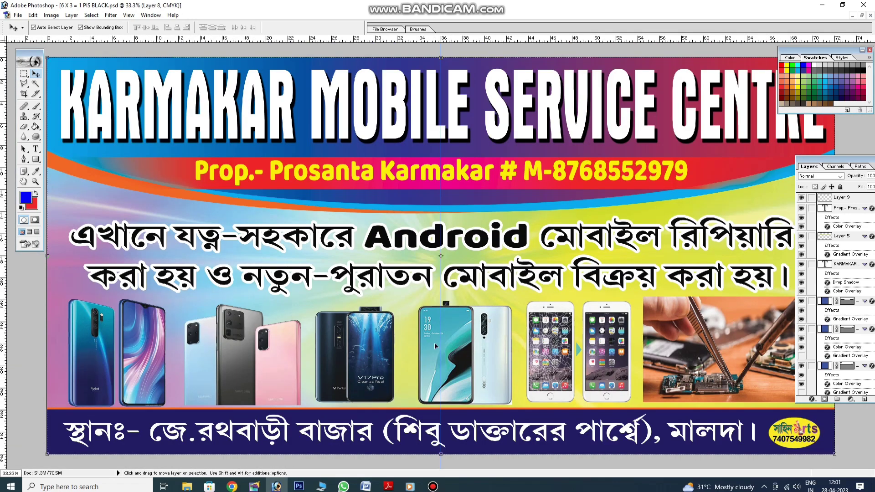
{"action": "key", "text": "ctrl+0"}
{"action": "left_click", "coordinate": [433, 487]}
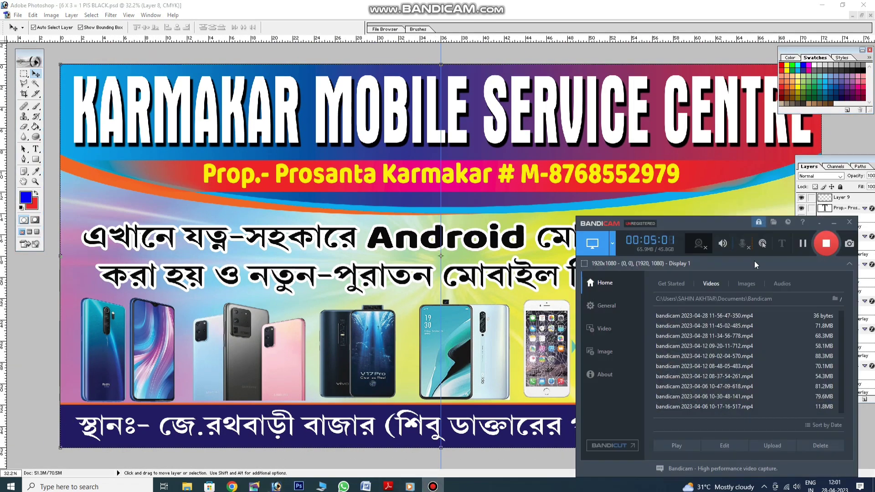